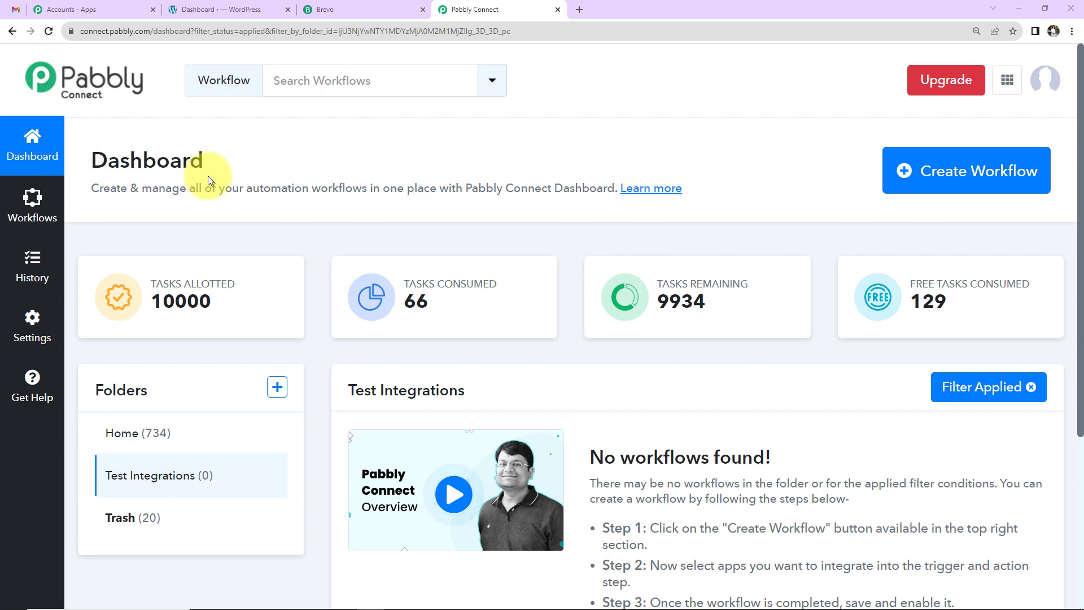
# Create a new workflow named 'Create Brevo Email Campaign from WordPress Post'
pyautogui.moveTo(164, 327)
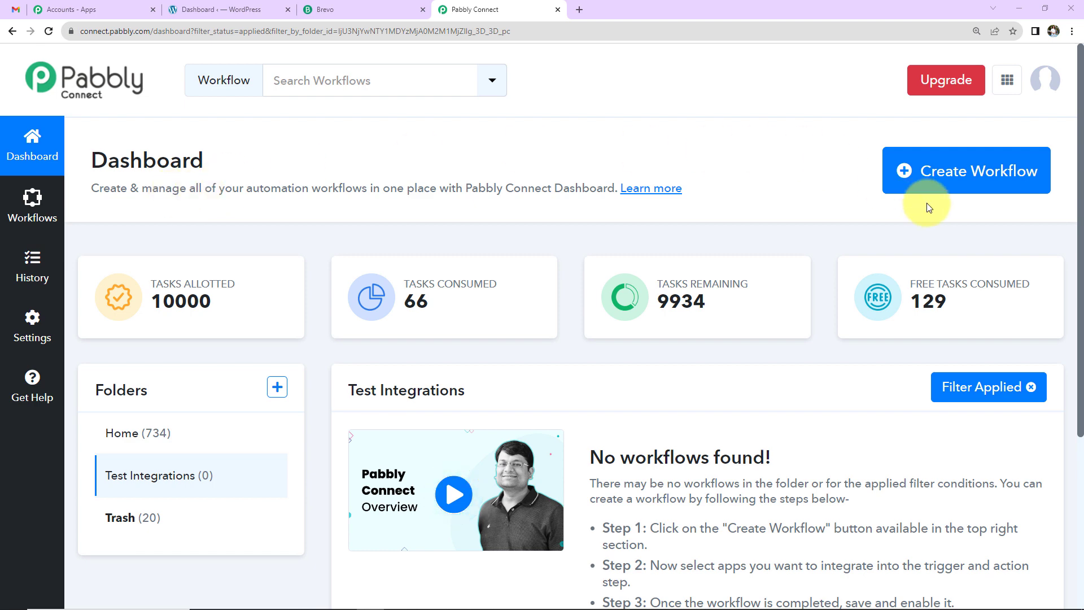
pyautogui.click(939, 175)
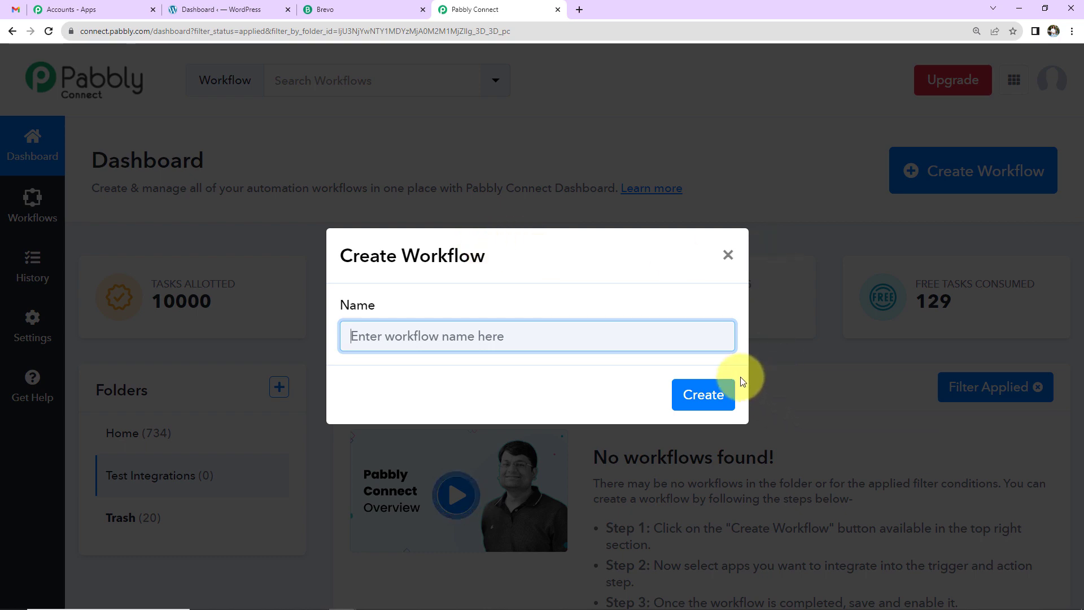
pyautogui.click(712, 344)
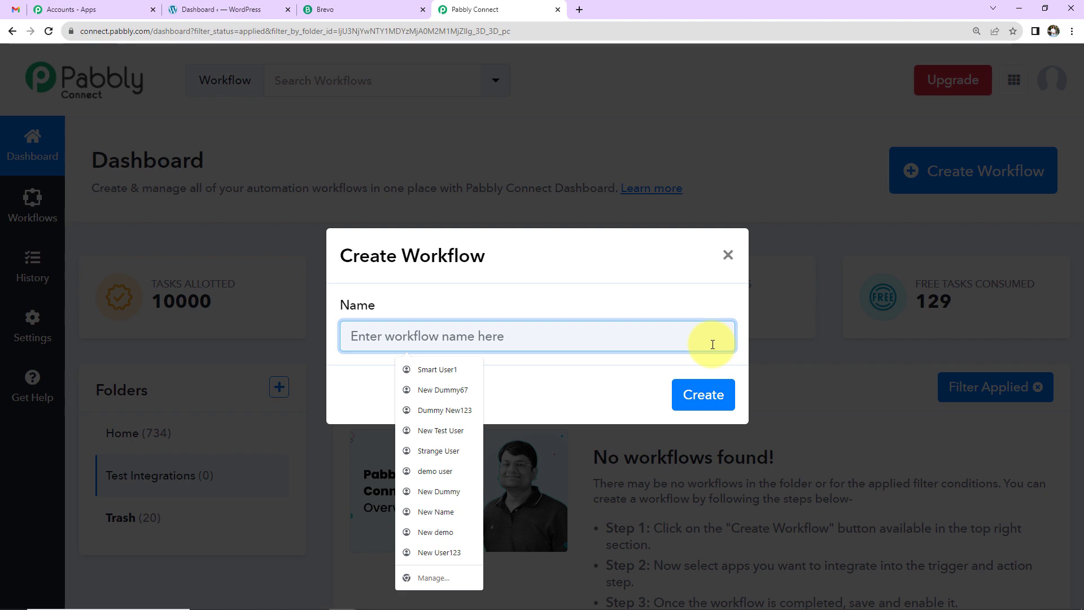
pyautogui.write('Create Brevo Email Campaign from WordPress Post')
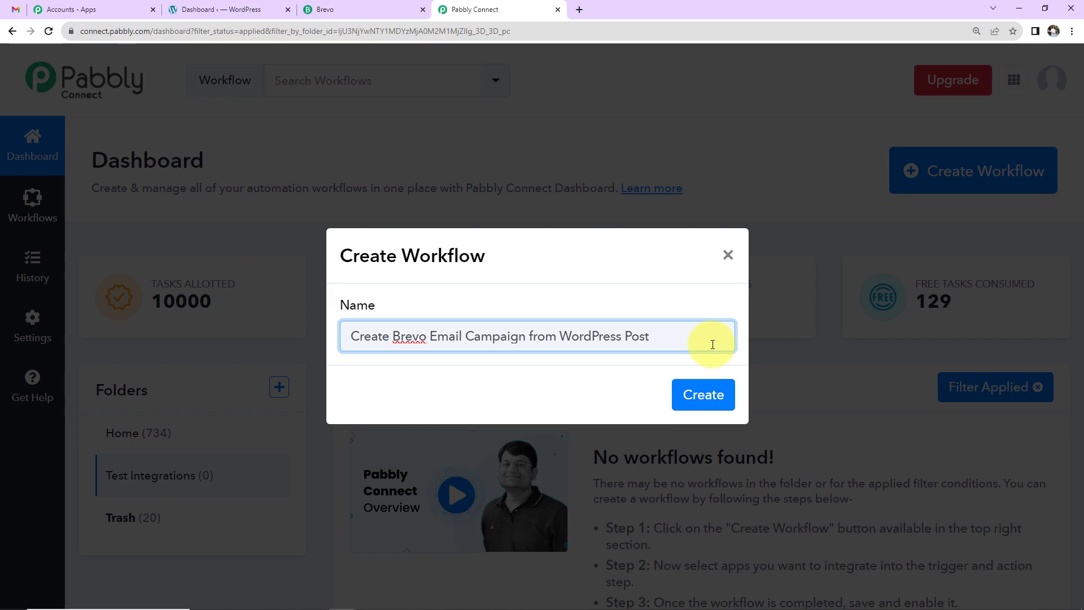
pyautogui.click(686, 401)
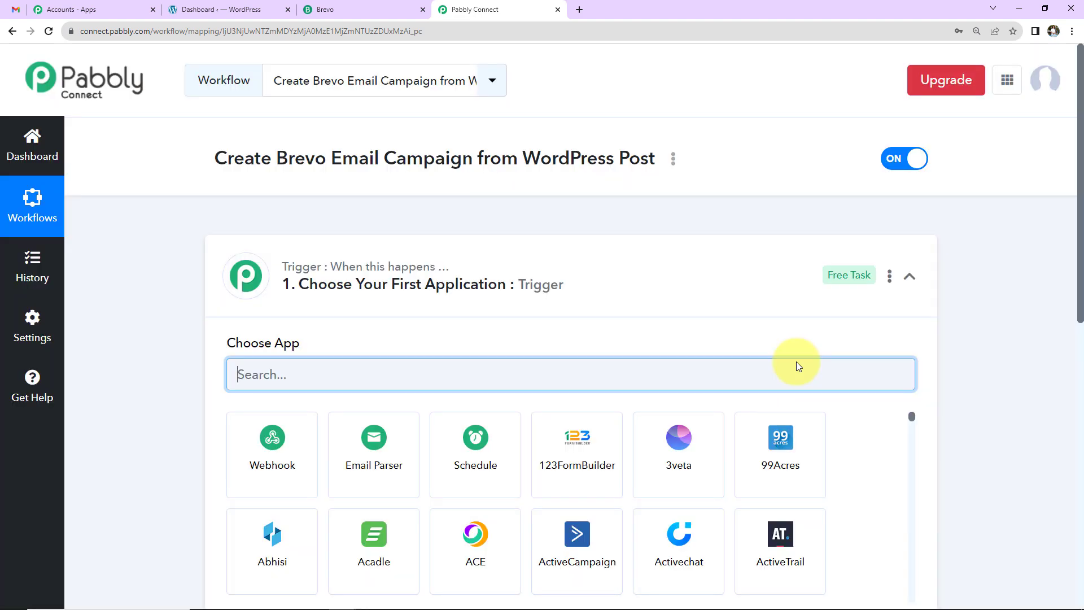
pyautogui.click(908, 277)
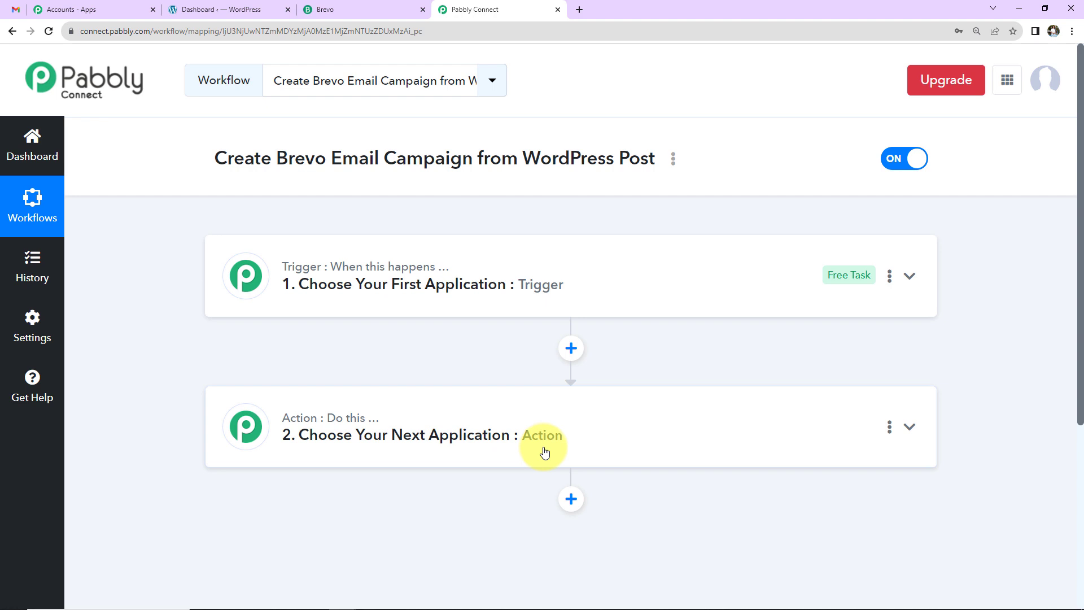
# Set the workflow trigger to WordPress with the New Post Published event
pyautogui.click(599, 276)
pyautogui.click(539, 373)
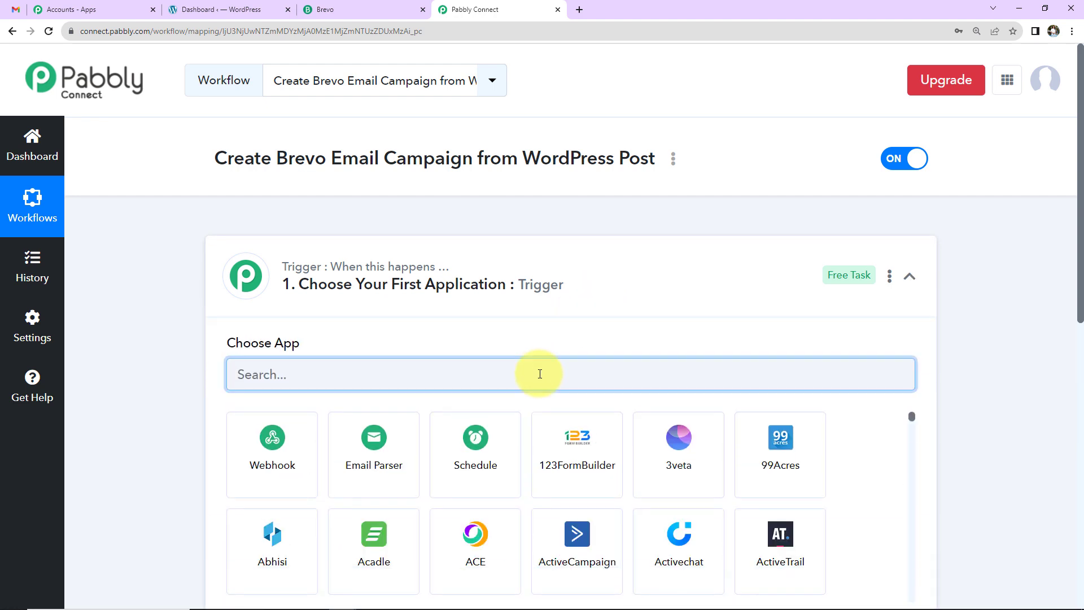
pyautogui.write('word')
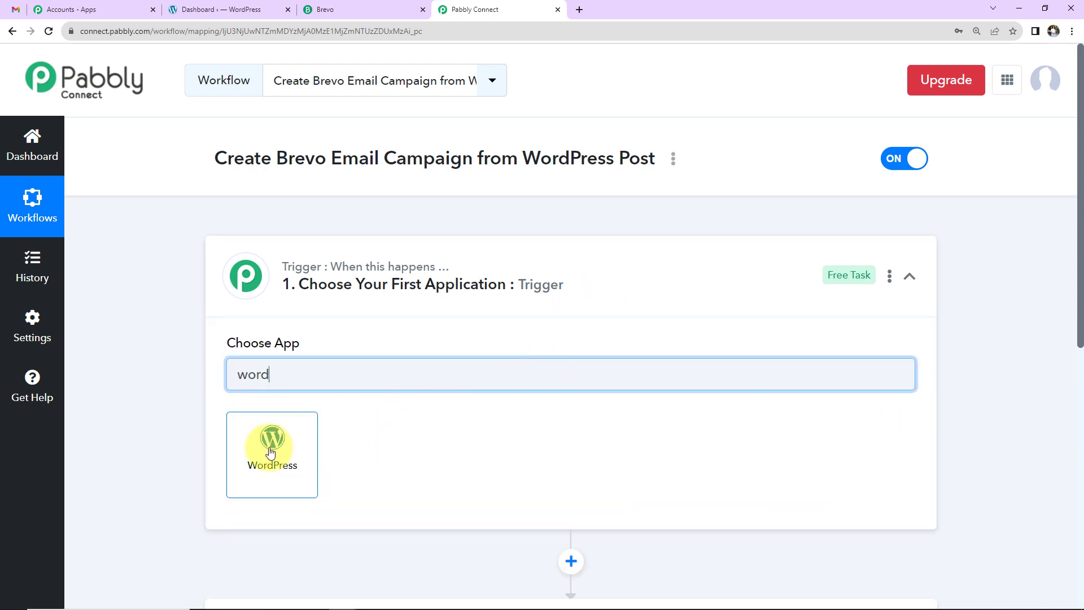
pyautogui.click(268, 446)
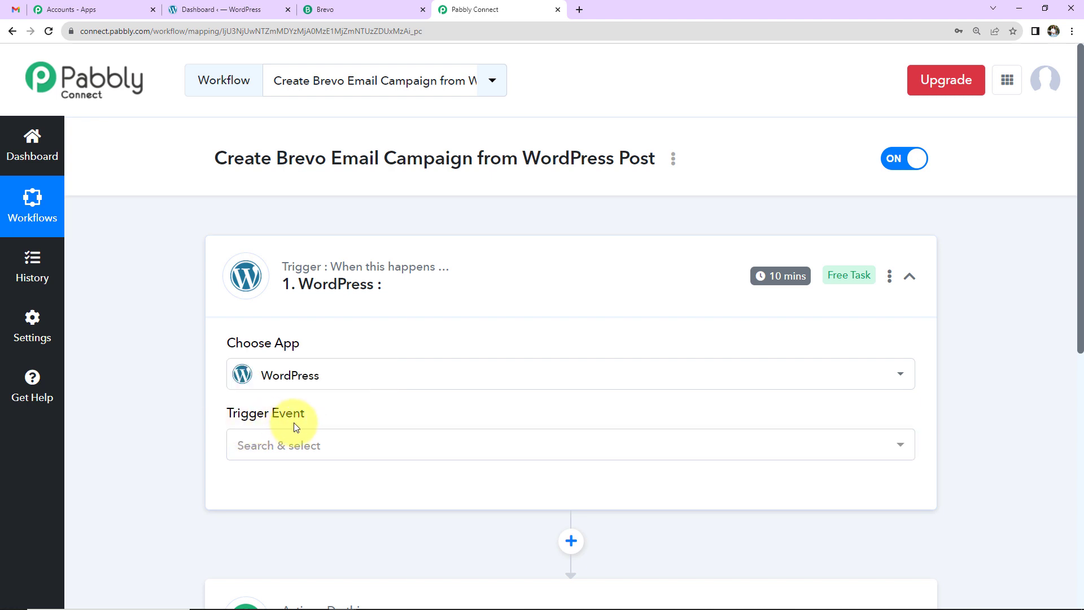
pyautogui.click(284, 449)
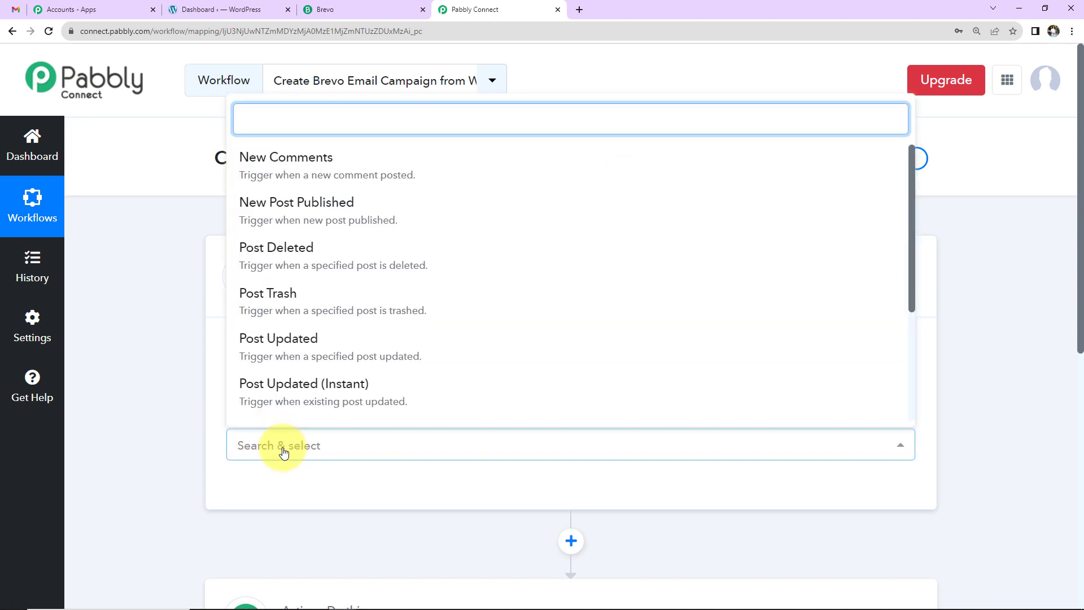
pyautogui.click(272, 222)
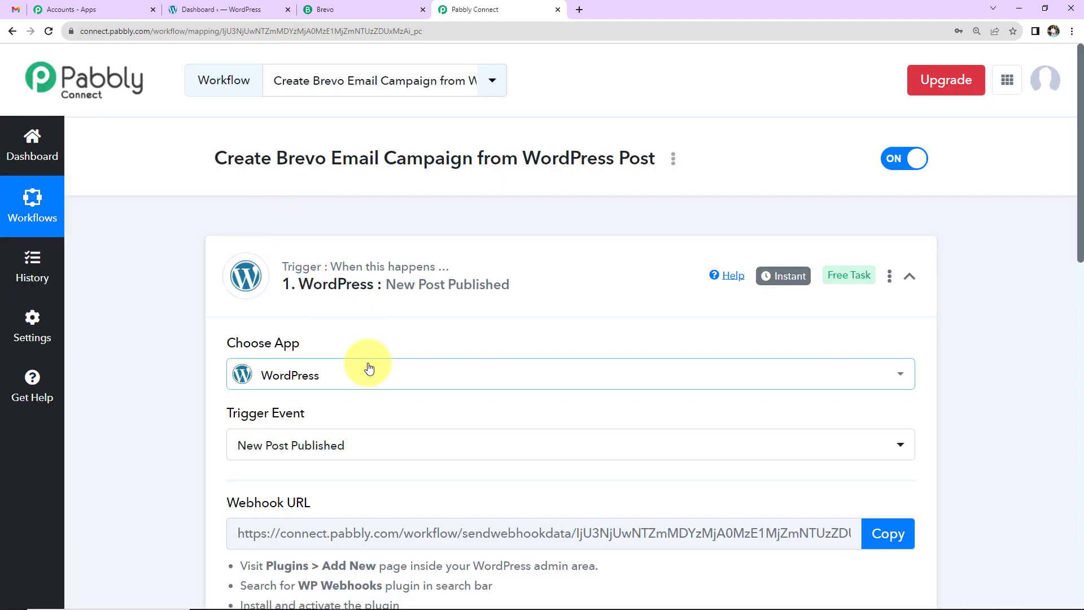
pyautogui.scroll(-5, 370, 369)
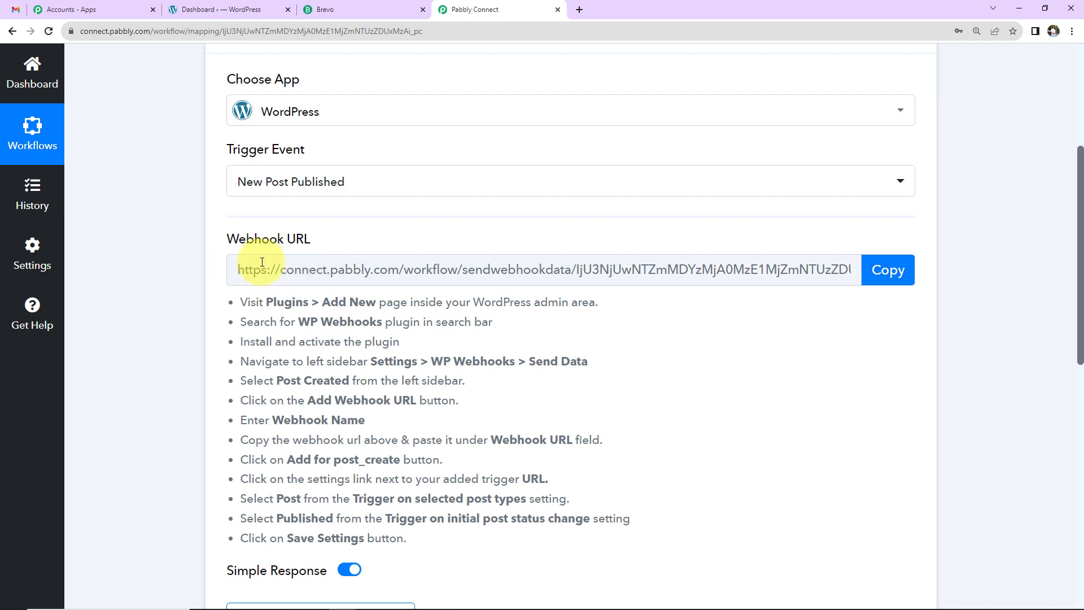
# Copy the trigger's webhook URL and go to the WordPress admin dashboard
pyautogui.click(864, 260)
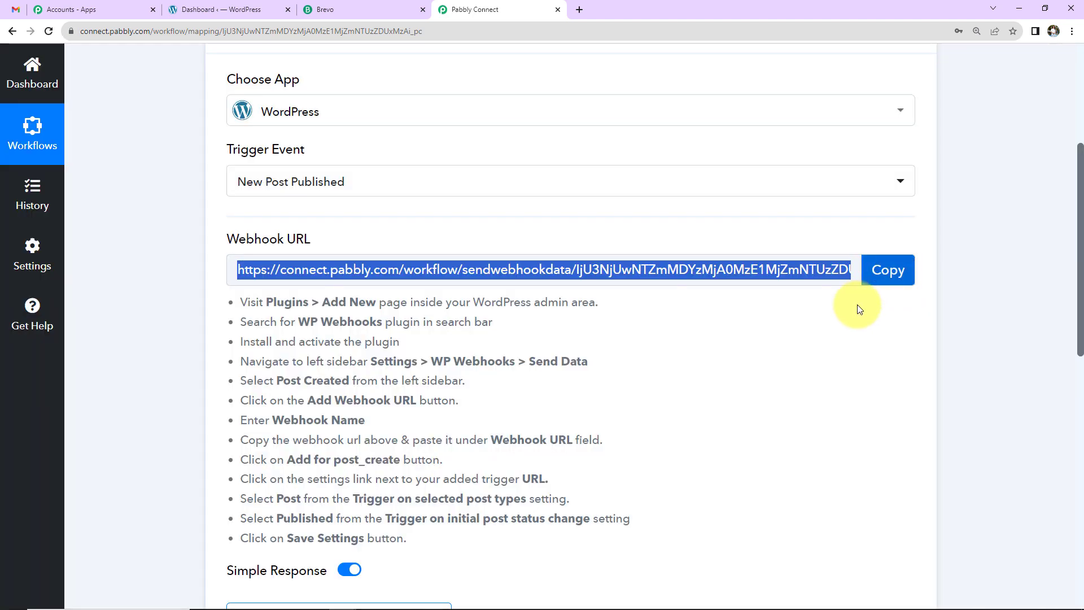
pyautogui.scroll(-2, 812, 336)
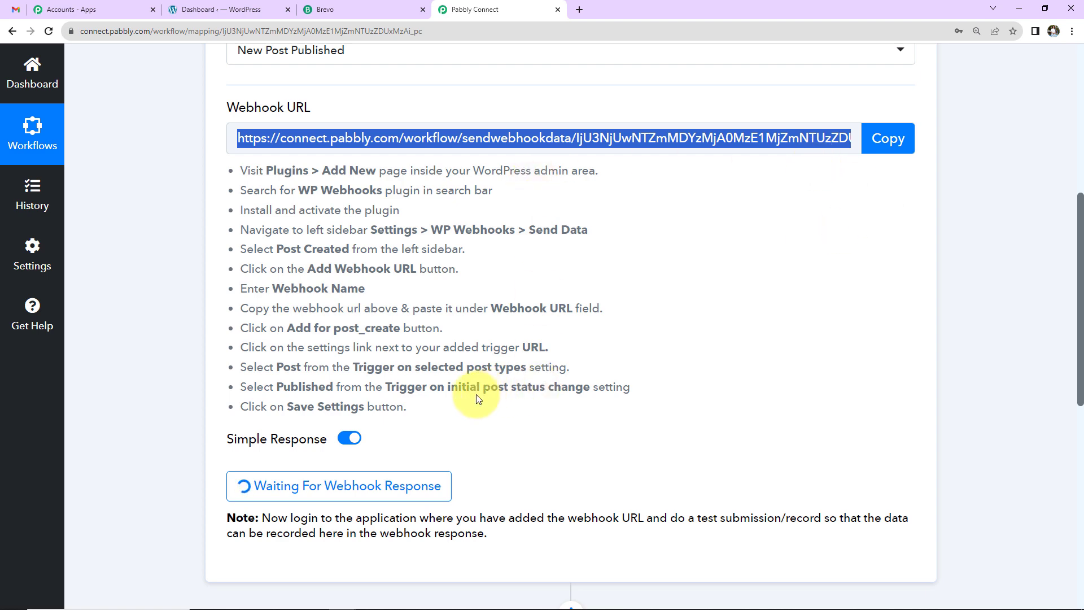
pyautogui.click(230, 10)
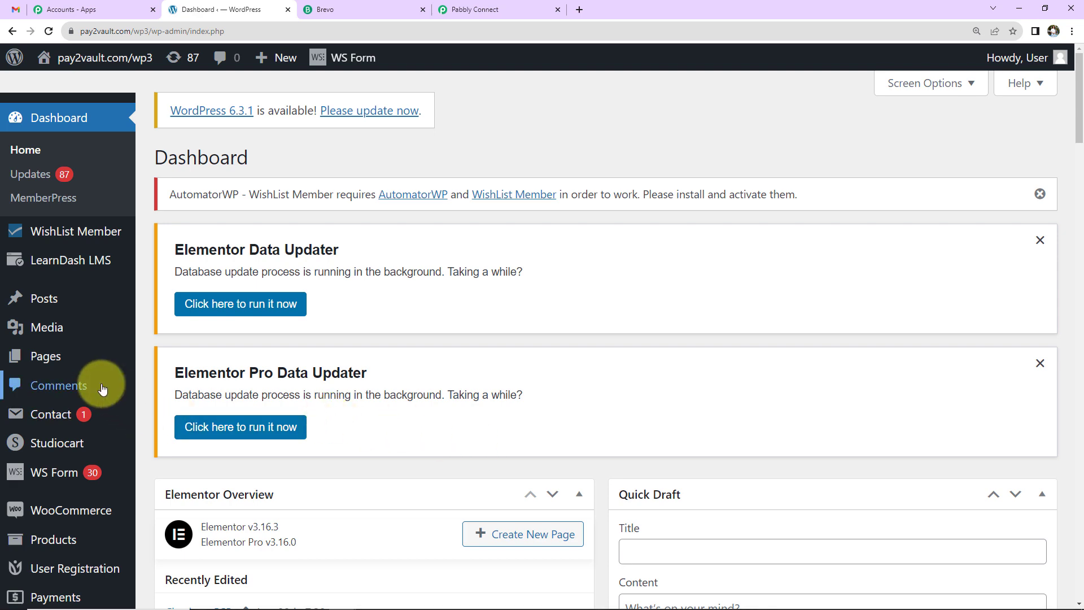
pyautogui.scroll(-7, 96, 384)
# Search Plugins > Add New for 'WP webhook' to confirm the plugin is Active
pyautogui.moveTo(72, 442)
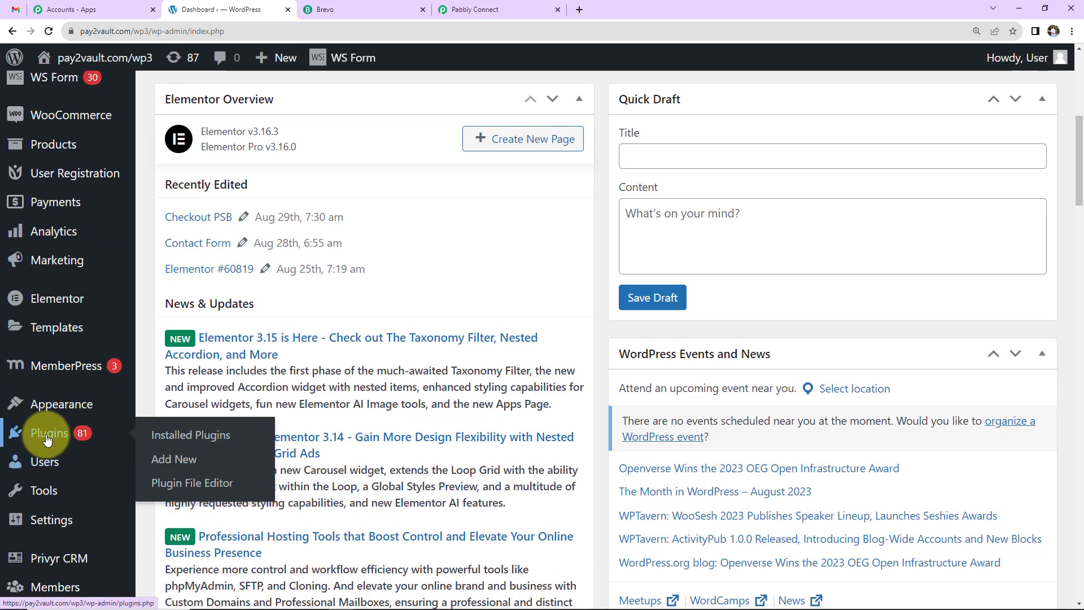
pyautogui.click(160, 467)
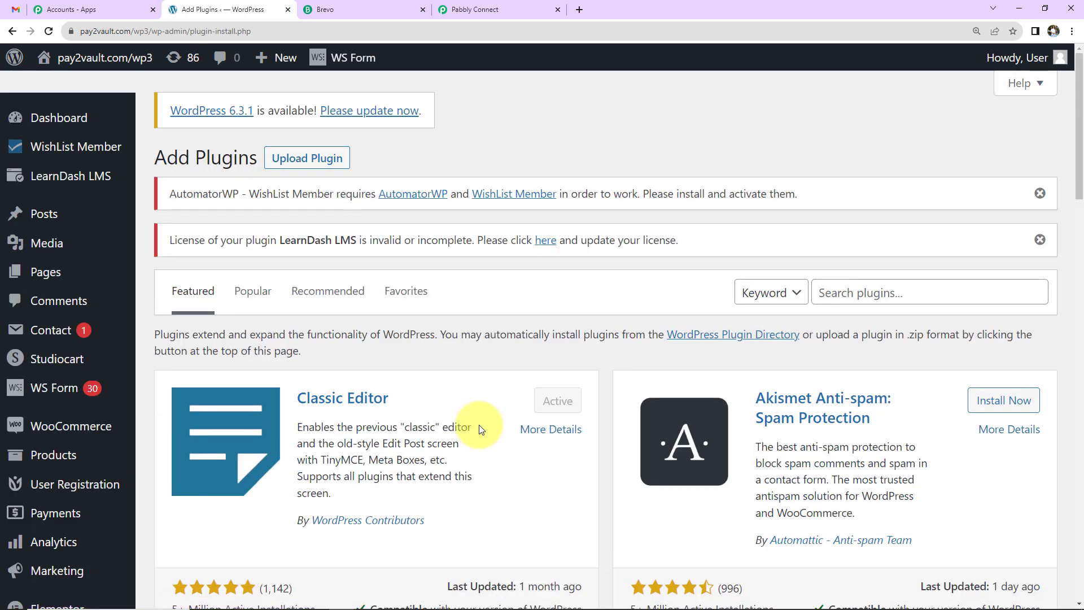
pyautogui.click(864, 292)
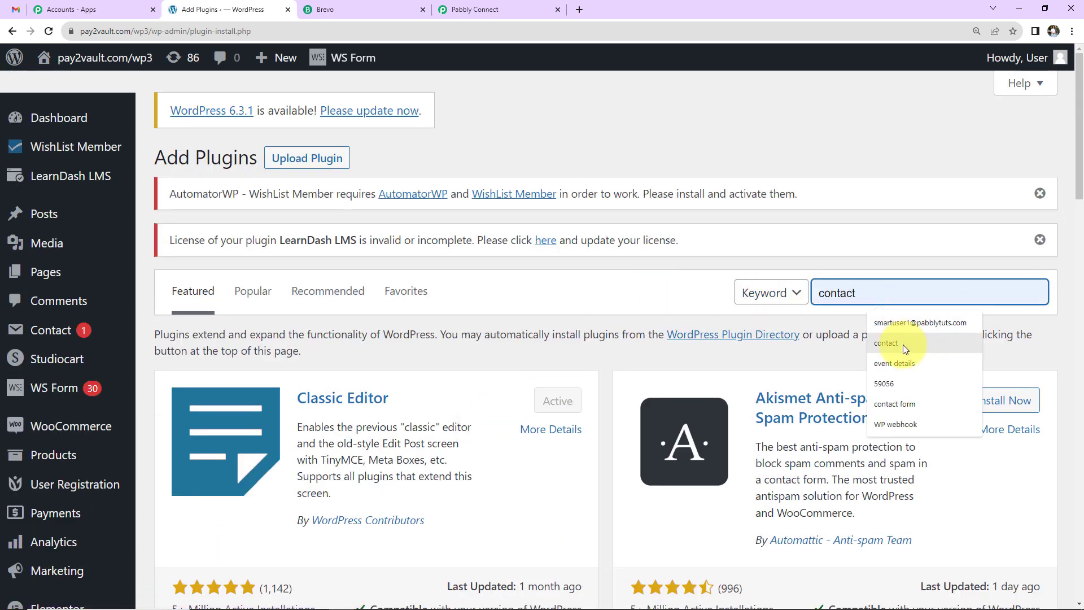
pyautogui.click(897, 425)
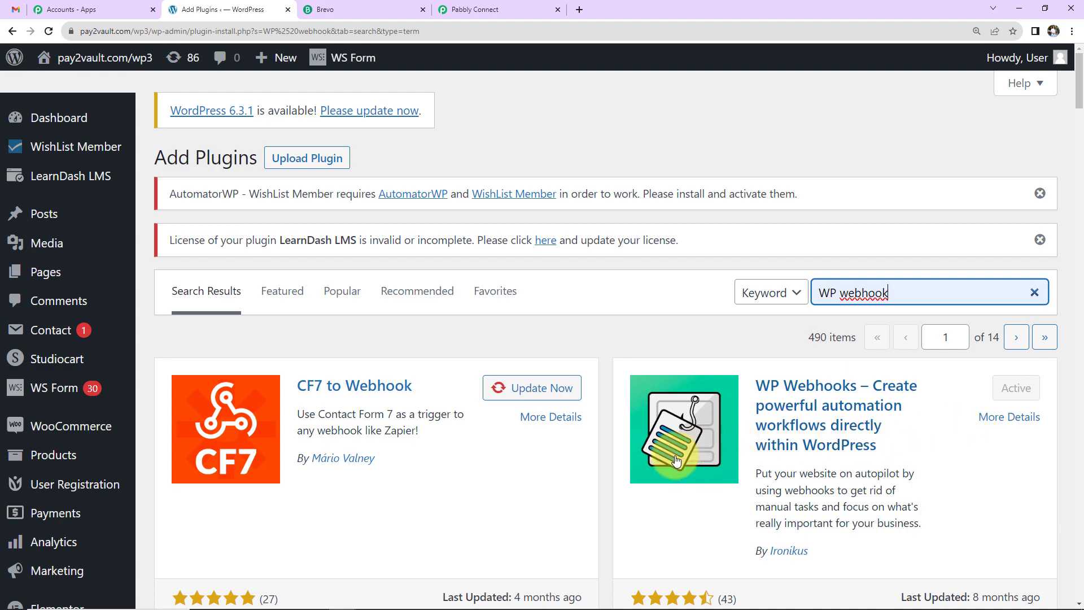
pyautogui.scroll(-6, 74, 435)
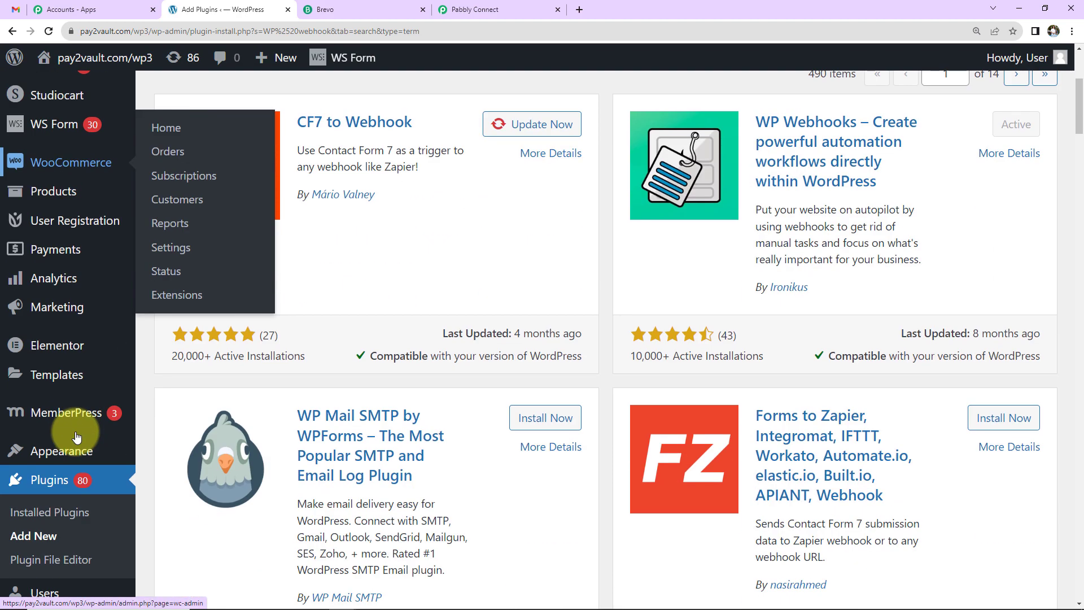
pyautogui.scroll(-2, 70, 467)
# Open the WP Webhooks settings home page
pyautogui.moveTo(43, 450)
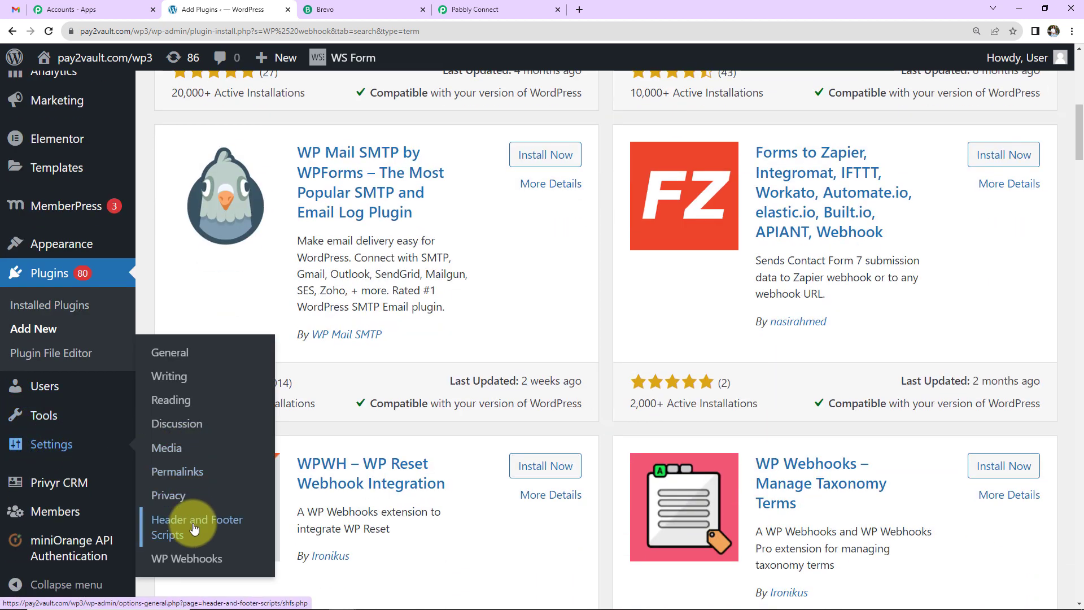
pyautogui.click(158, 561)
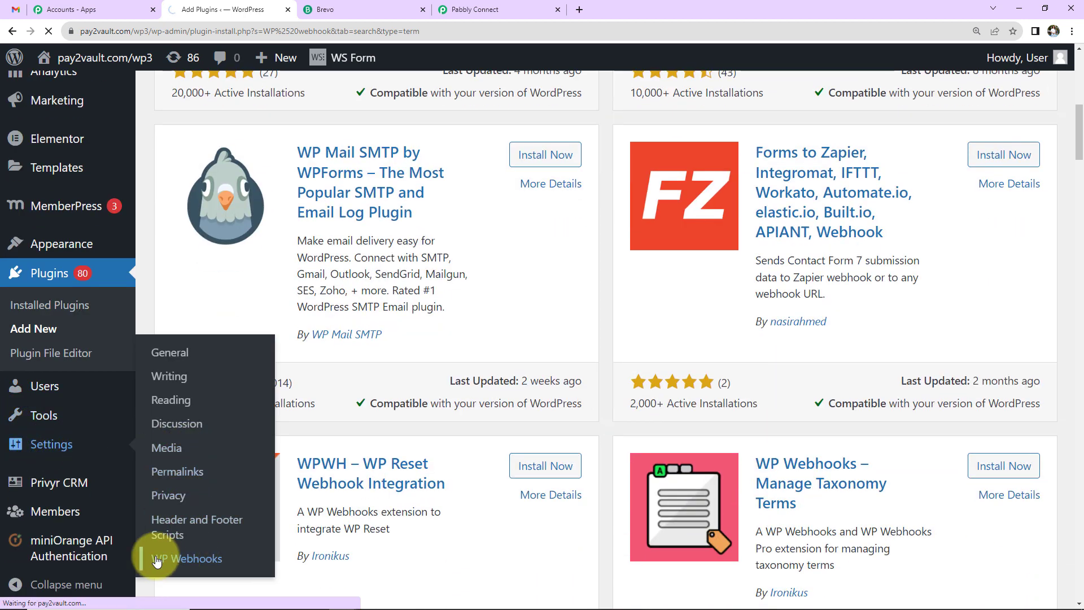
pyautogui.scroll(-4, 428, 389)
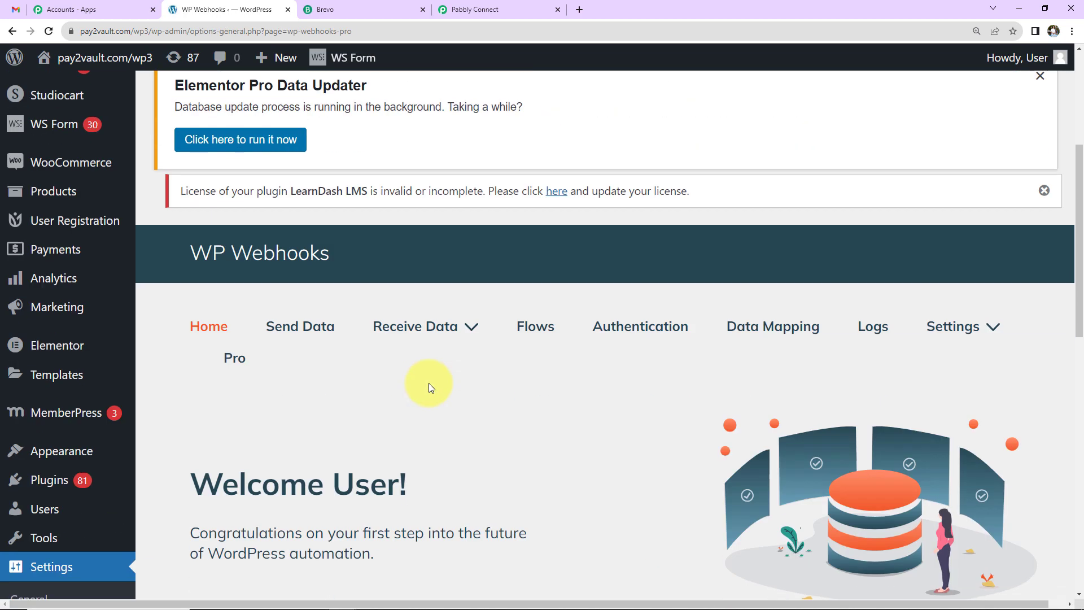
# Open the Post created trigger under Send Data and start adding a webhook URL
pyautogui.click(287, 332)
pyautogui.scroll(-10, 352, 384)
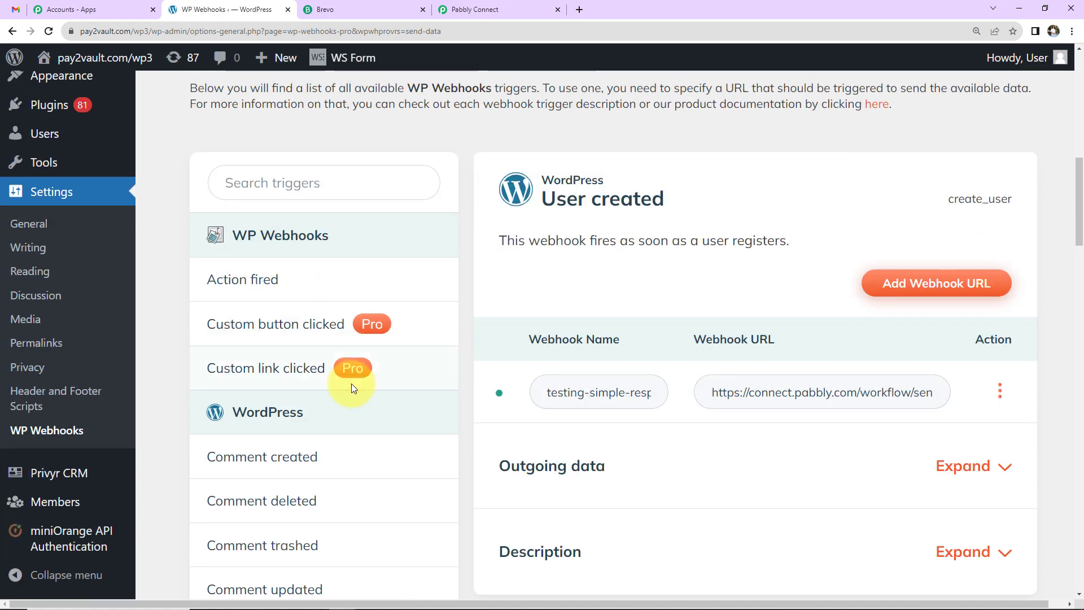
pyautogui.scroll(-2, 338, 394)
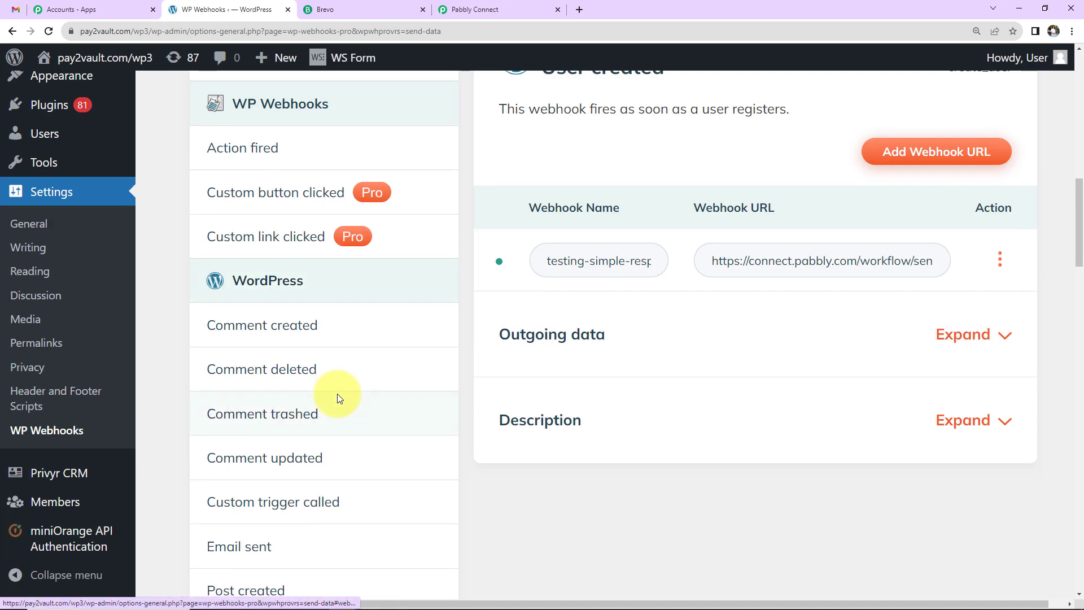
pyautogui.scroll(-6, 337, 394)
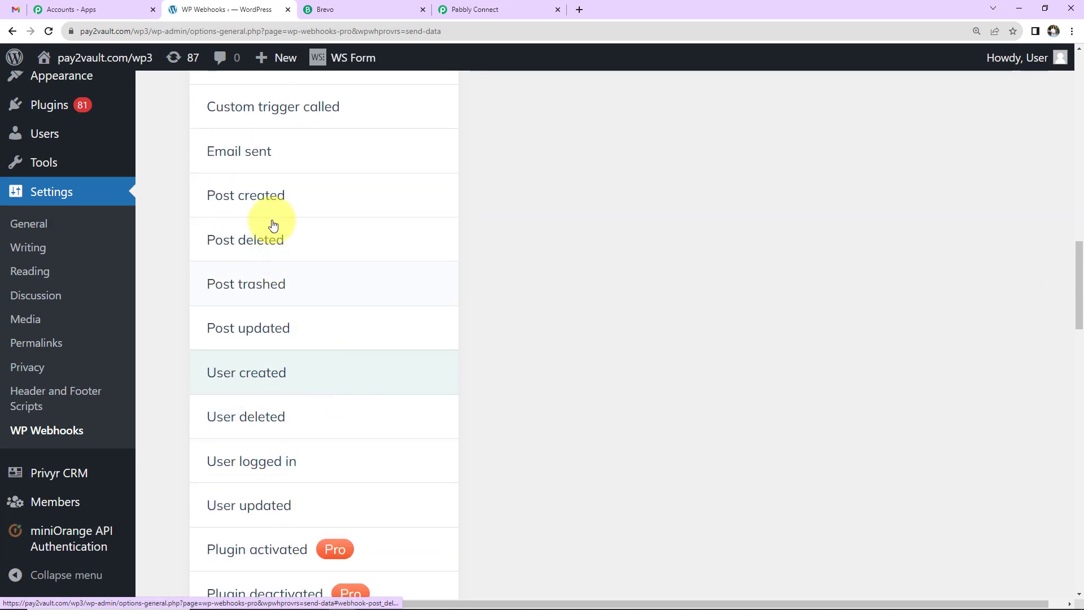
pyautogui.click(258, 196)
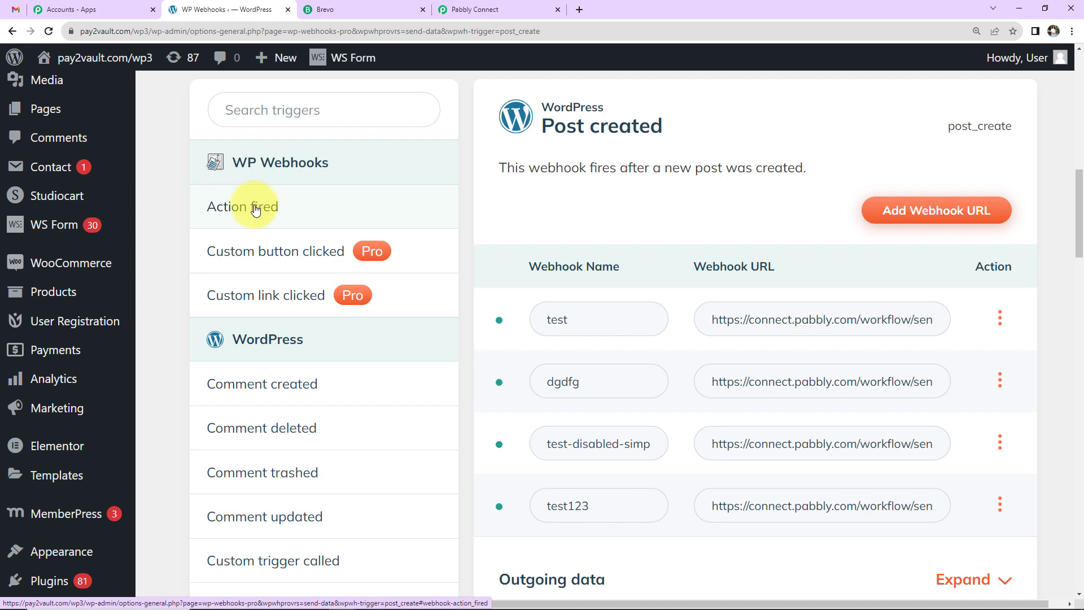
pyautogui.click(933, 215)
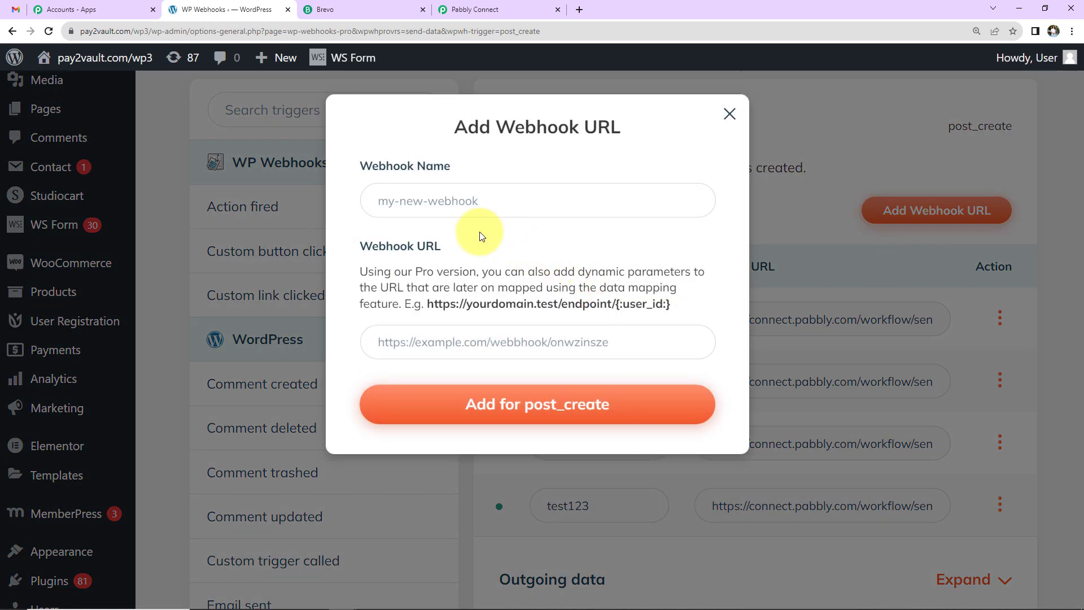
# Add a webhook named WP123 with the pasted Pabbly URL for post_create
pyautogui.click(467, 208)
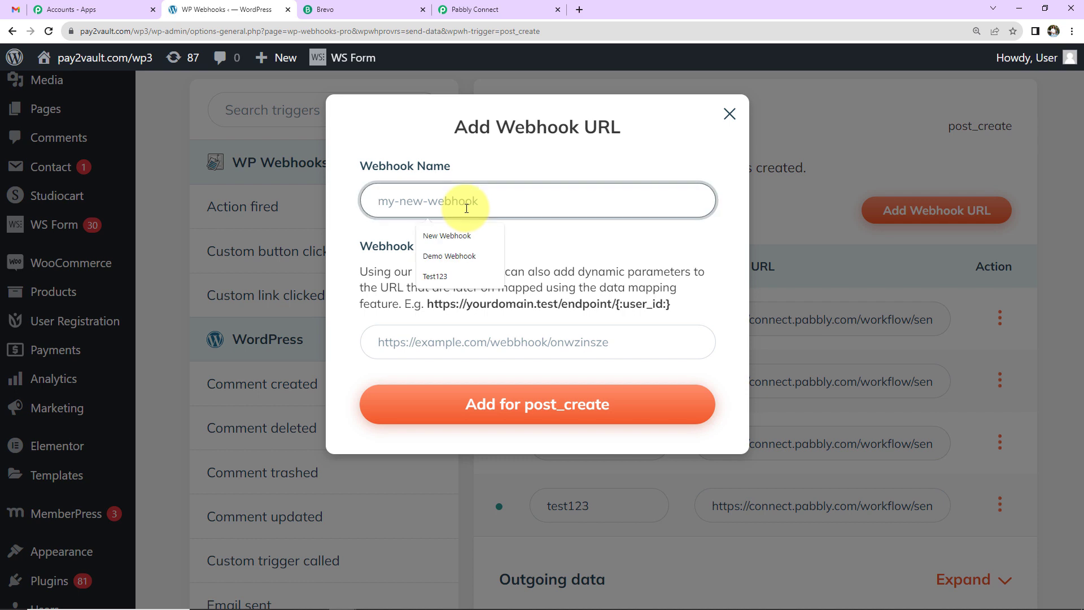
pyautogui.write('WP123')
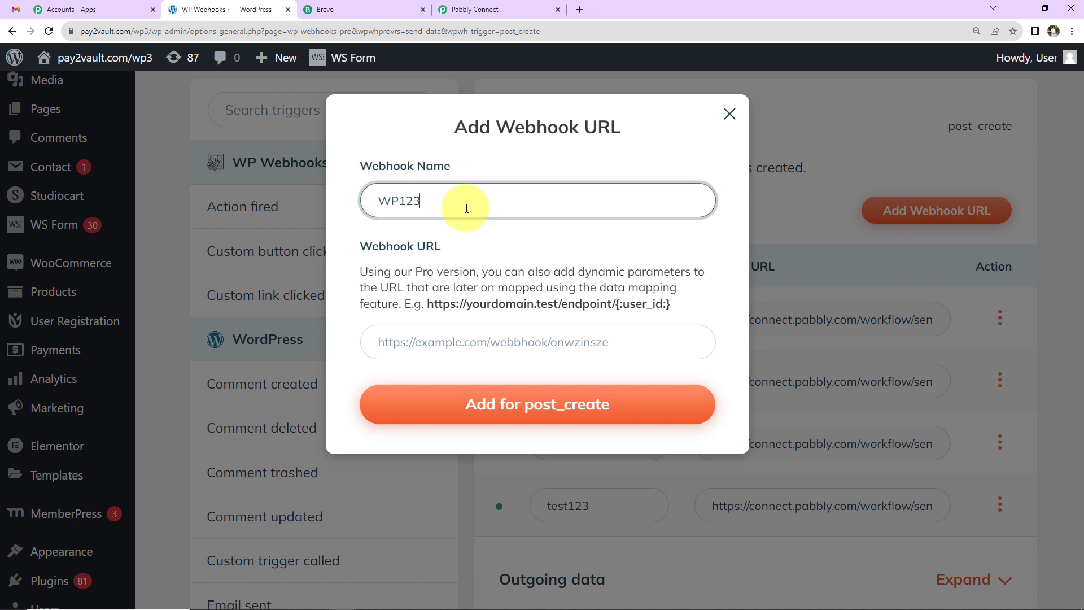
pyautogui.click(429, 338)
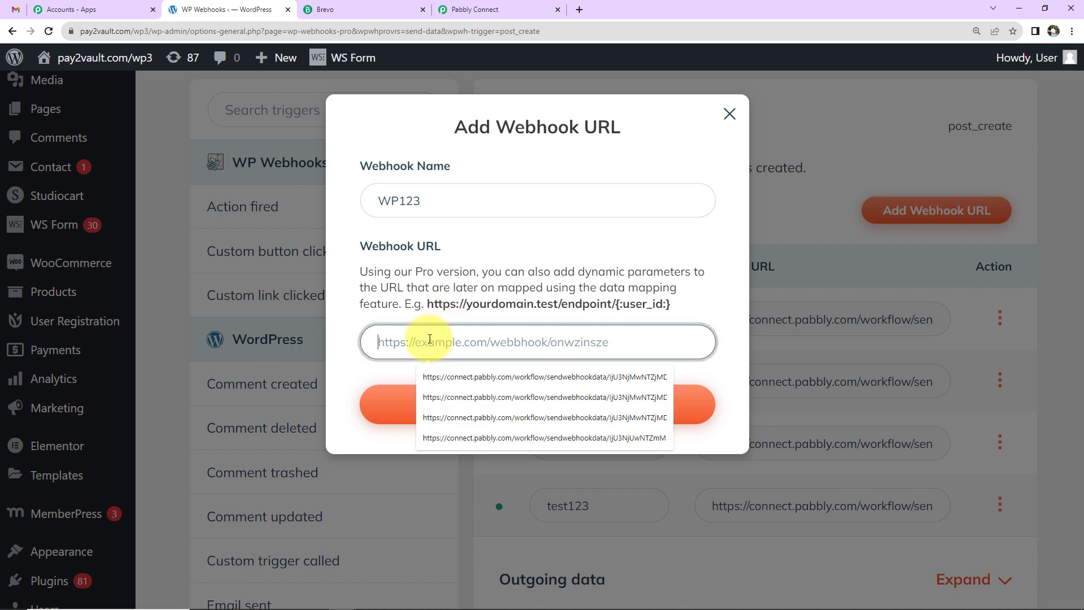
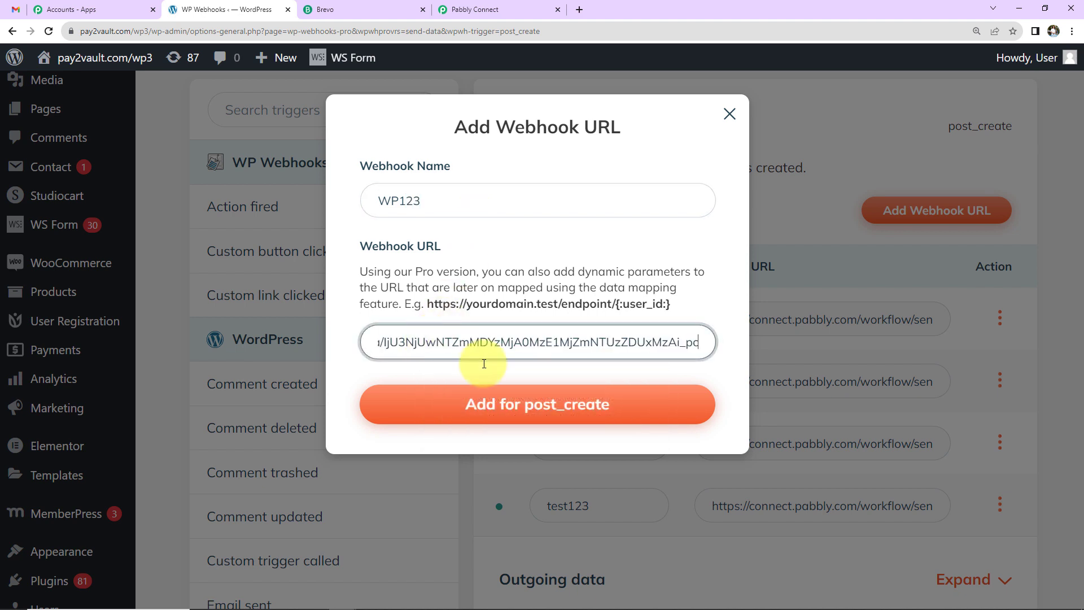
pyautogui.click(528, 409)
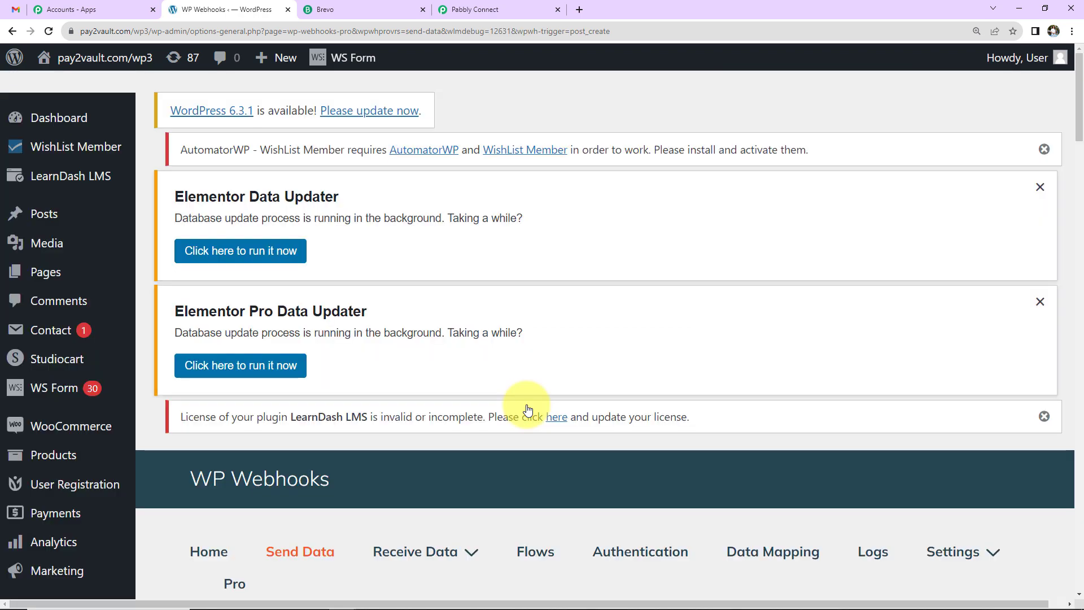
# Limit the wp123 webhook to the Post type and Published status, and save its settings
pyautogui.scroll(-8, 507, 426)
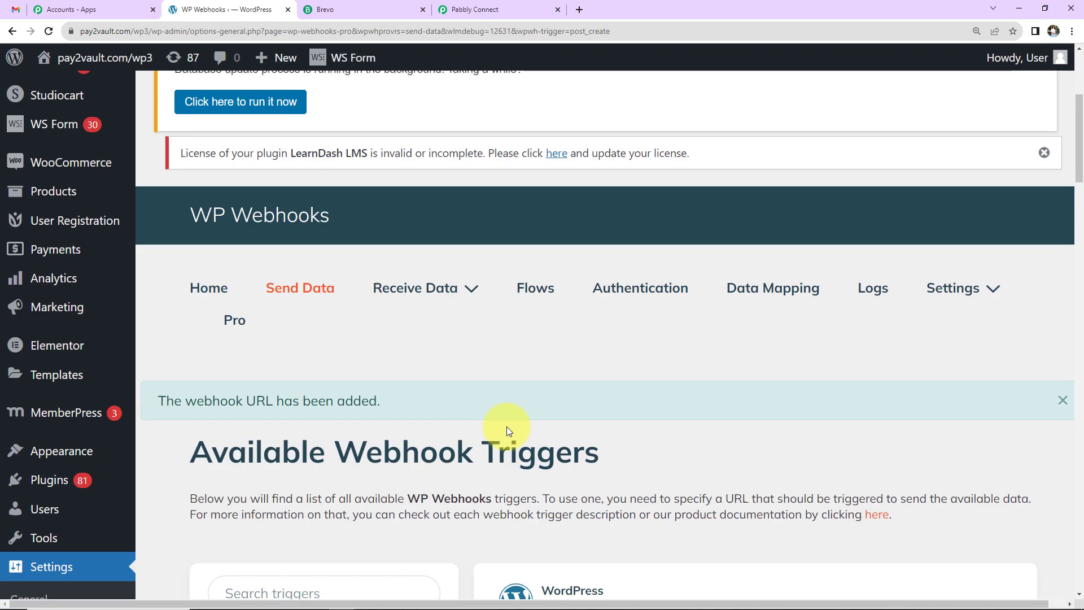
pyautogui.scroll(-7, 507, 426)
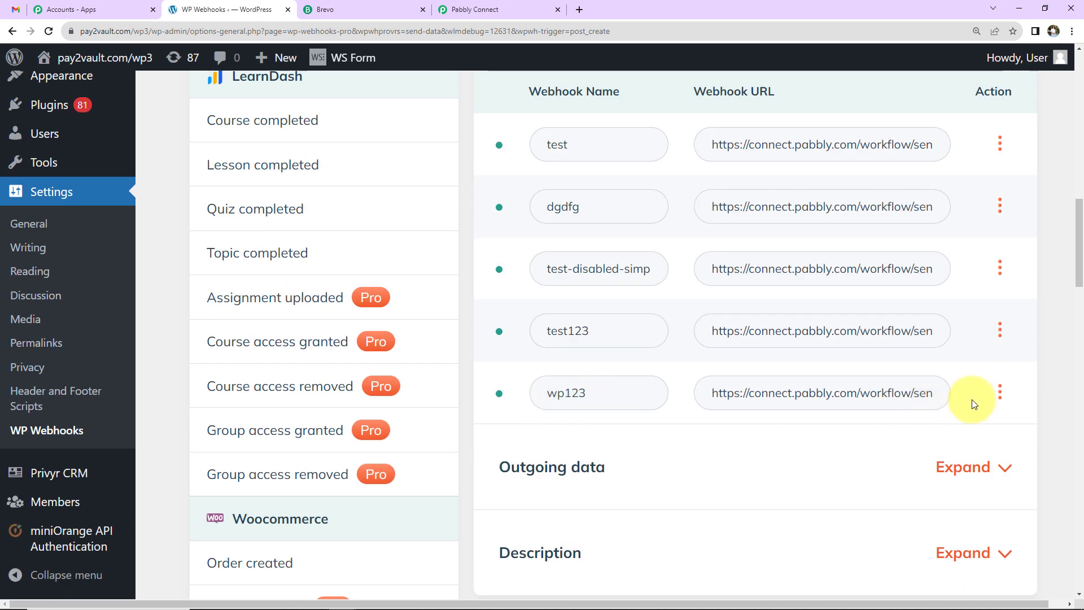
pyautogui.click(1001, 393)
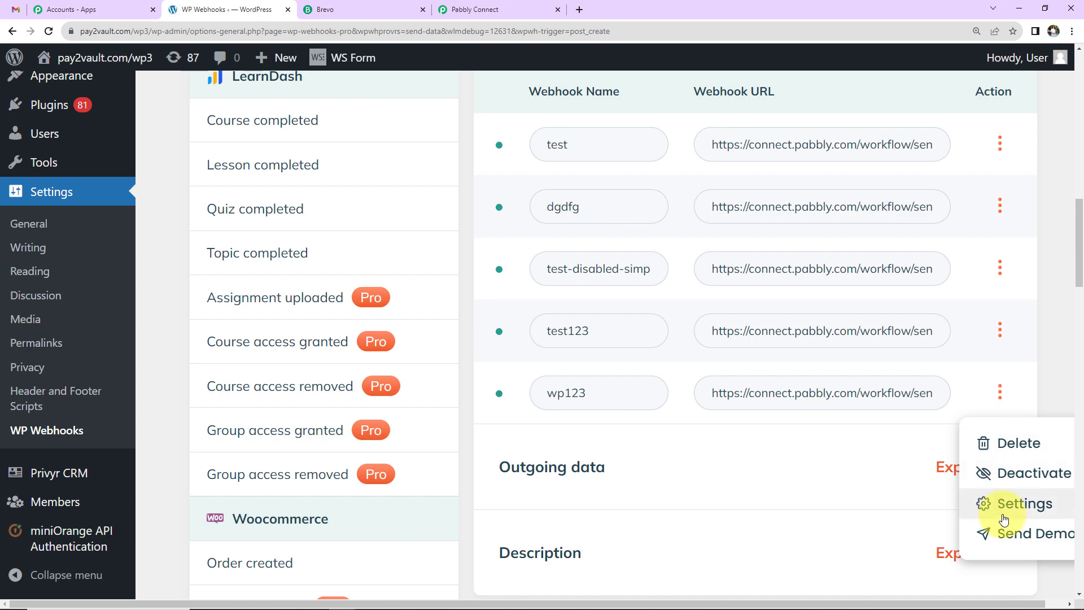
pyautogui.click(1003, 509)
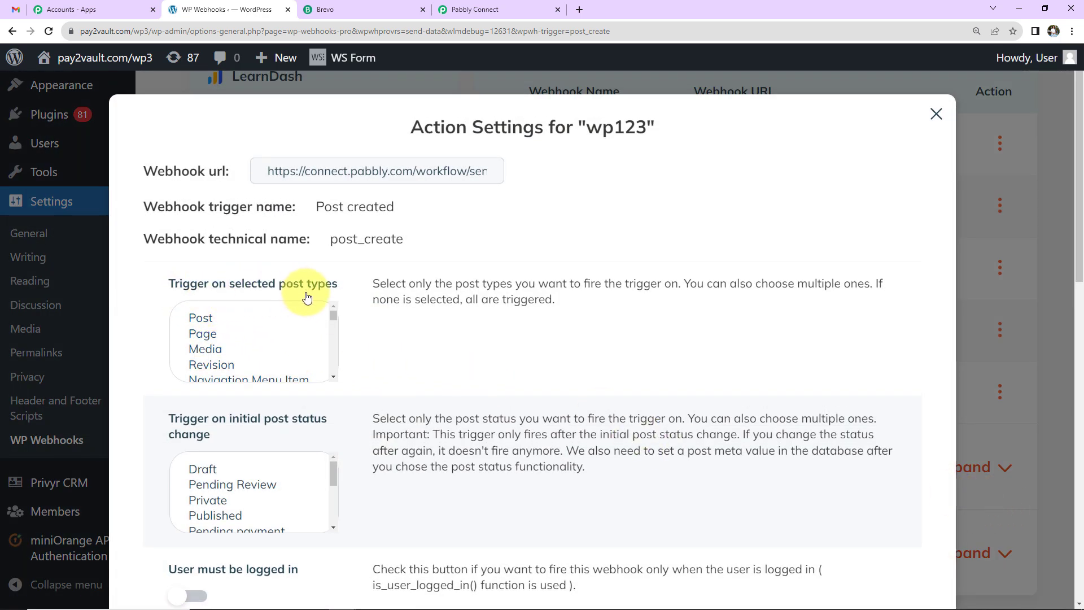
pyautogui.click(203, 323)
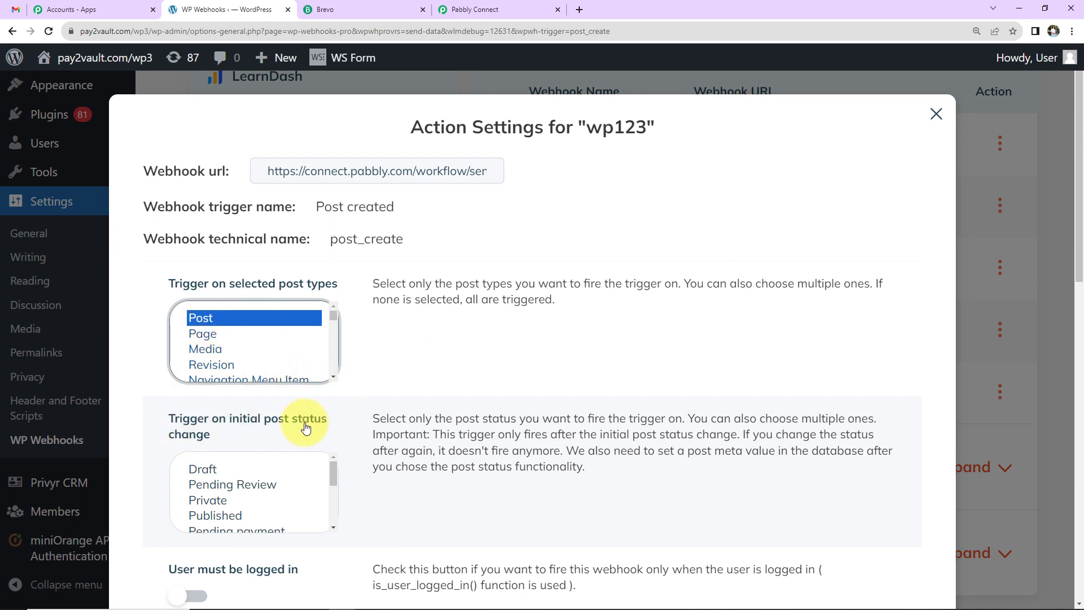
pyautogui.click(215, 516)
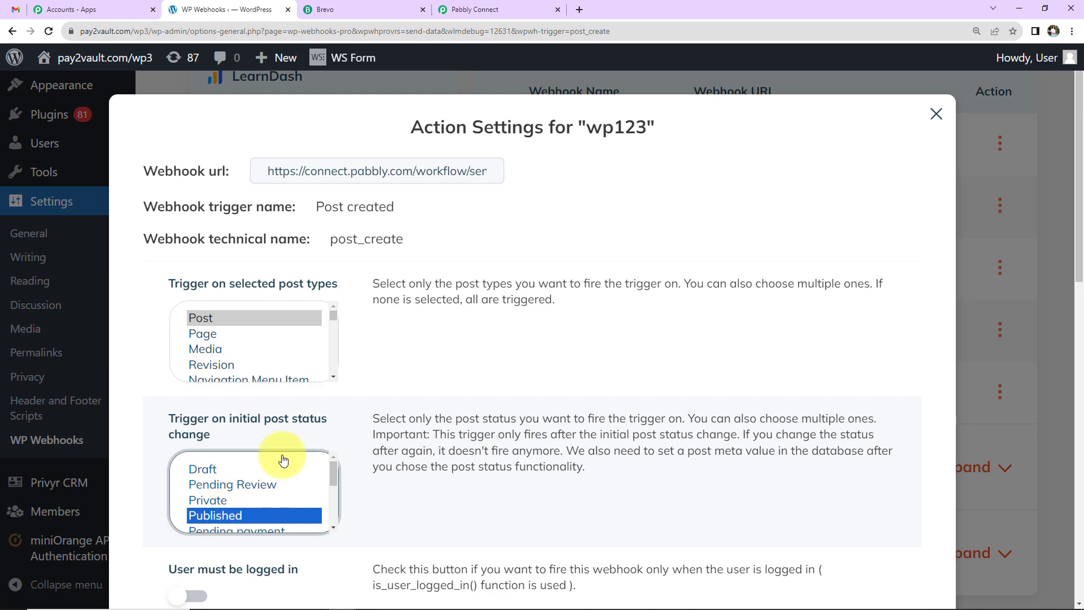
pyautogui.scroll(-10, 285, 418)
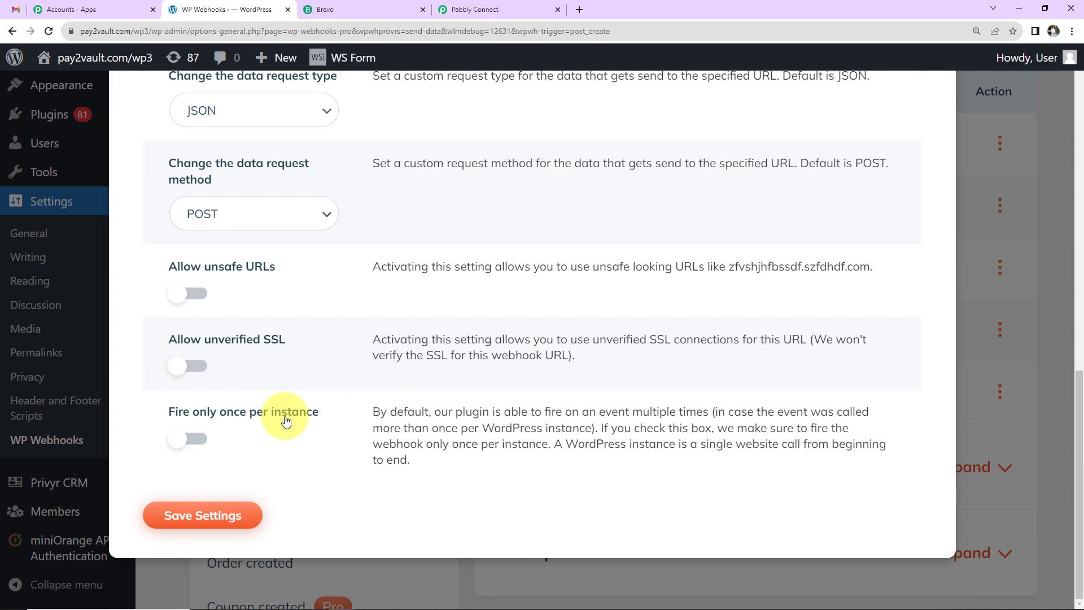
pyautogui.click(204, 517)
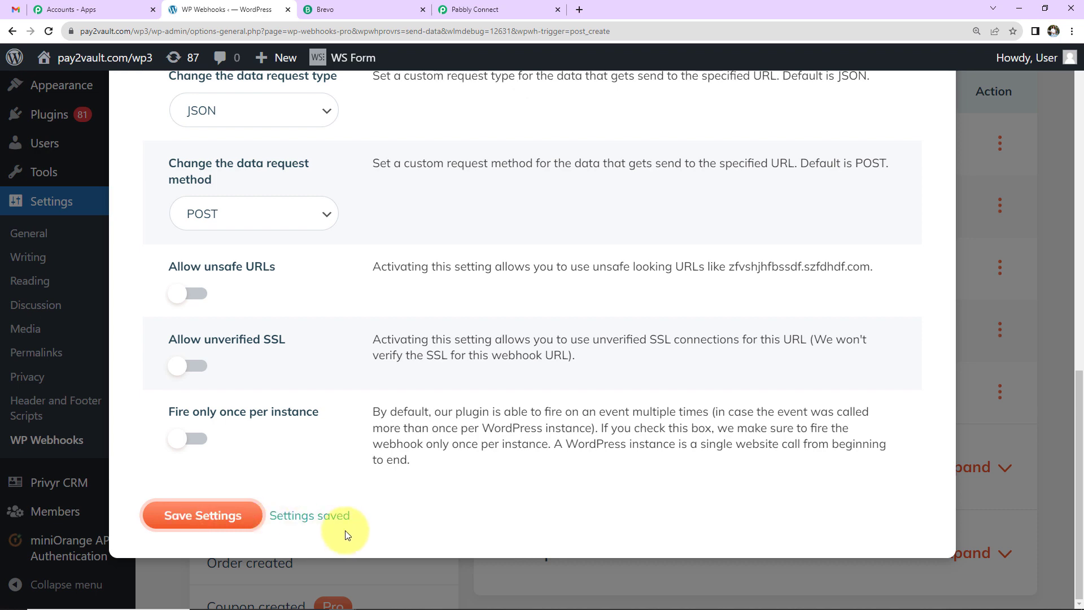
pyautogui.scroll(15, 330, 524)
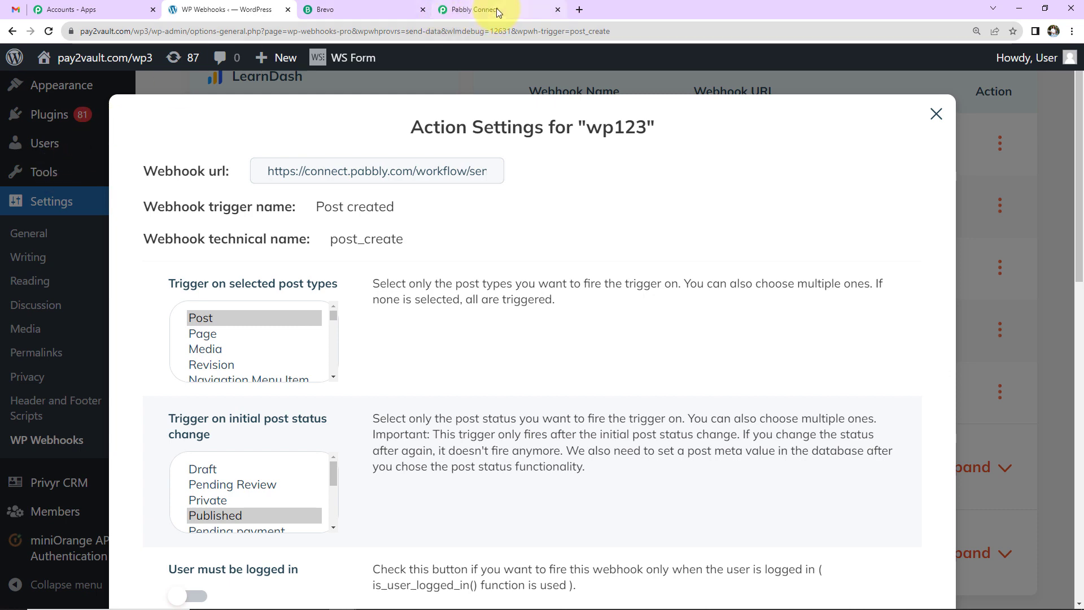
pyautogui.click(497, 9)
# Review the webhook setup instructions in Pabbly Connect, then return to the WordPress tab
pyautogui.scroll(-2, 588, 339)
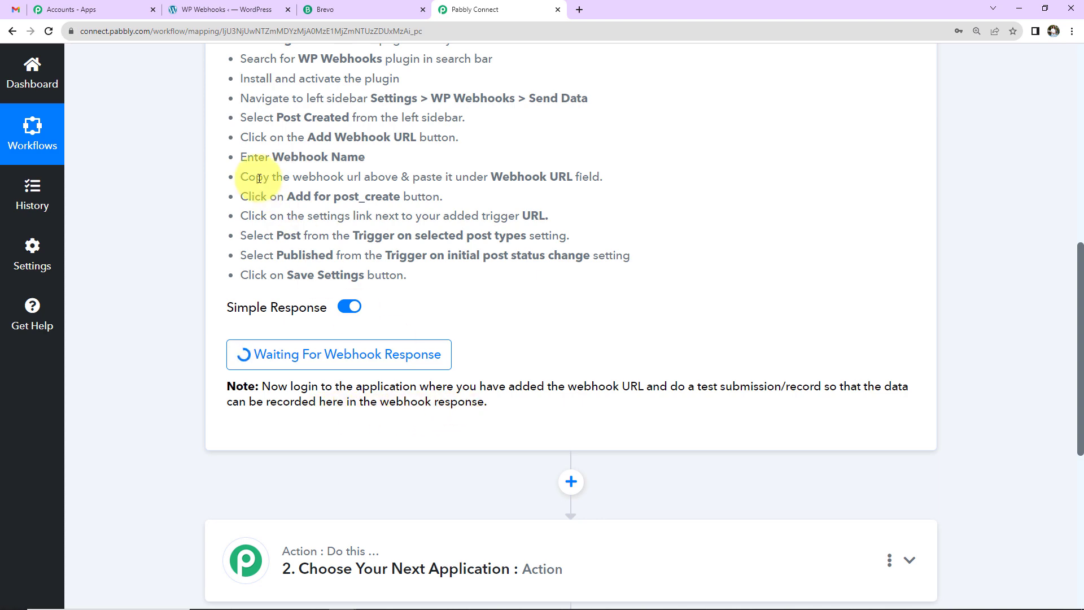
pyautogui.click(216, 12)
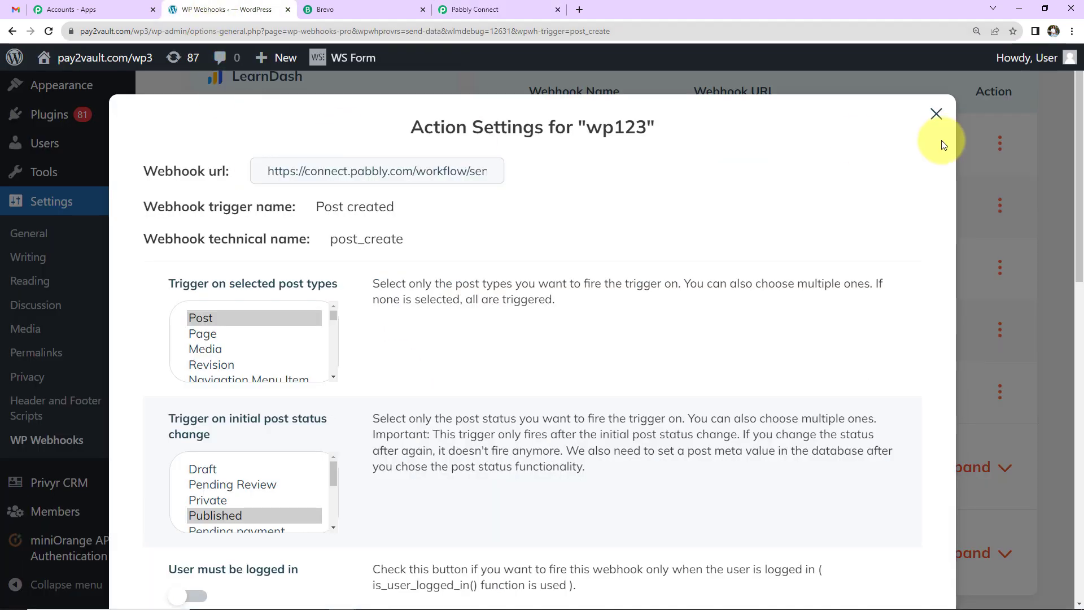
# Close the wp123 settings dialog and start a new WordPress post
pyautogui.click(936, 113)
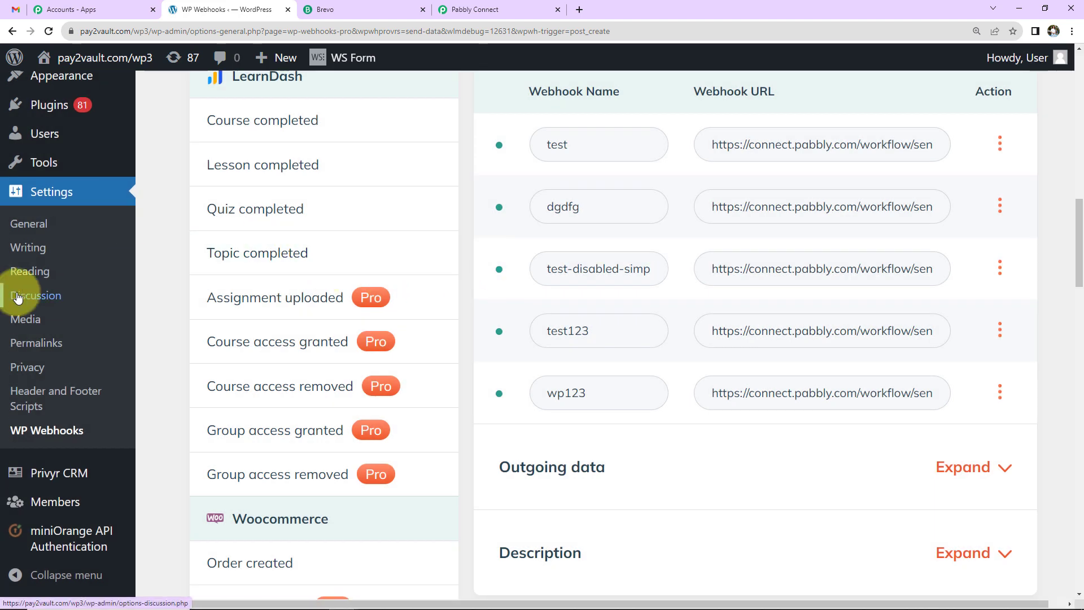
pyautogui.scroll(10, 25, 446)
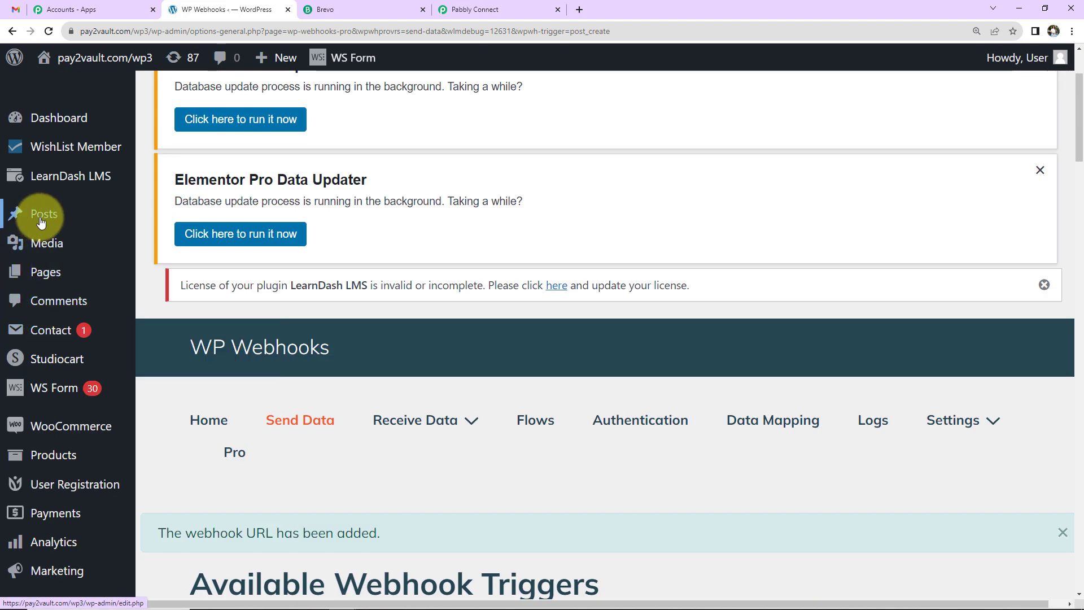
pyautogui.moveTo(41, 217)
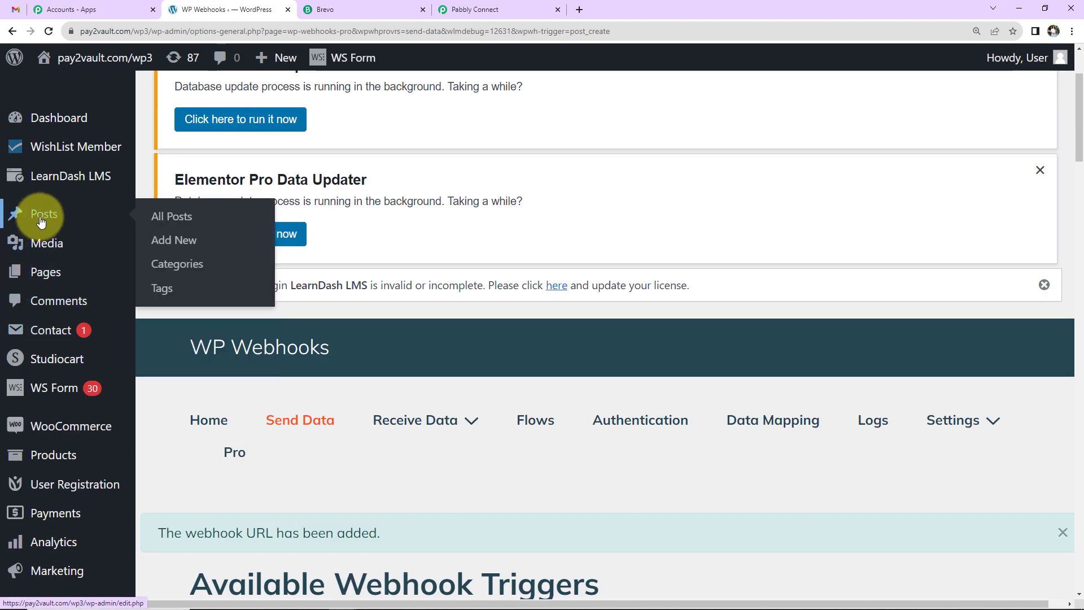
pyautogui.click(181, 247)
pyautogui.scroll(-2, 432, 339)
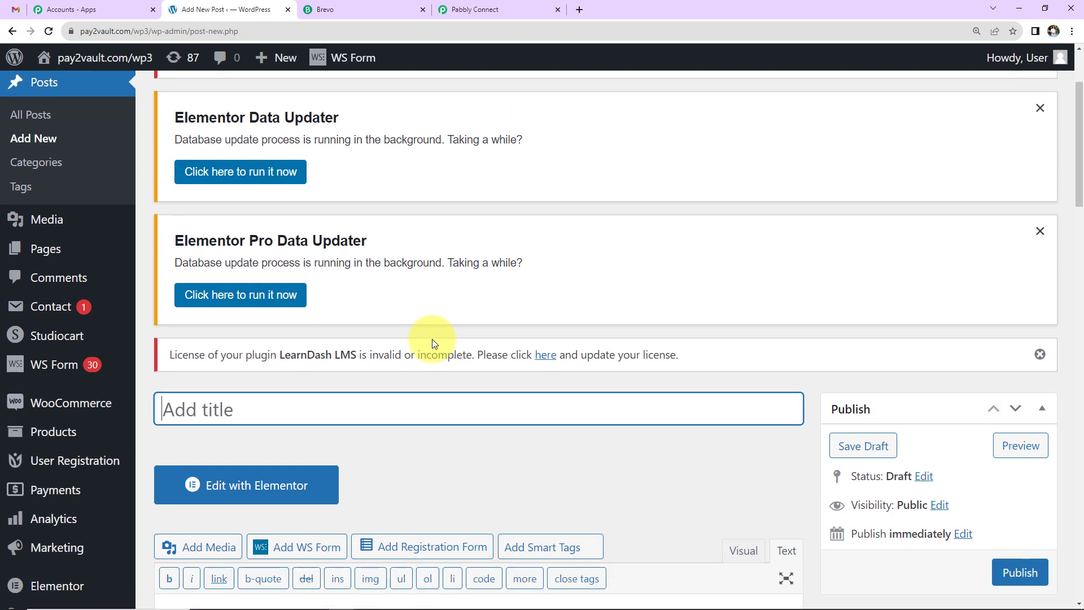
pyautogui.scroll(-2, 295, 280)
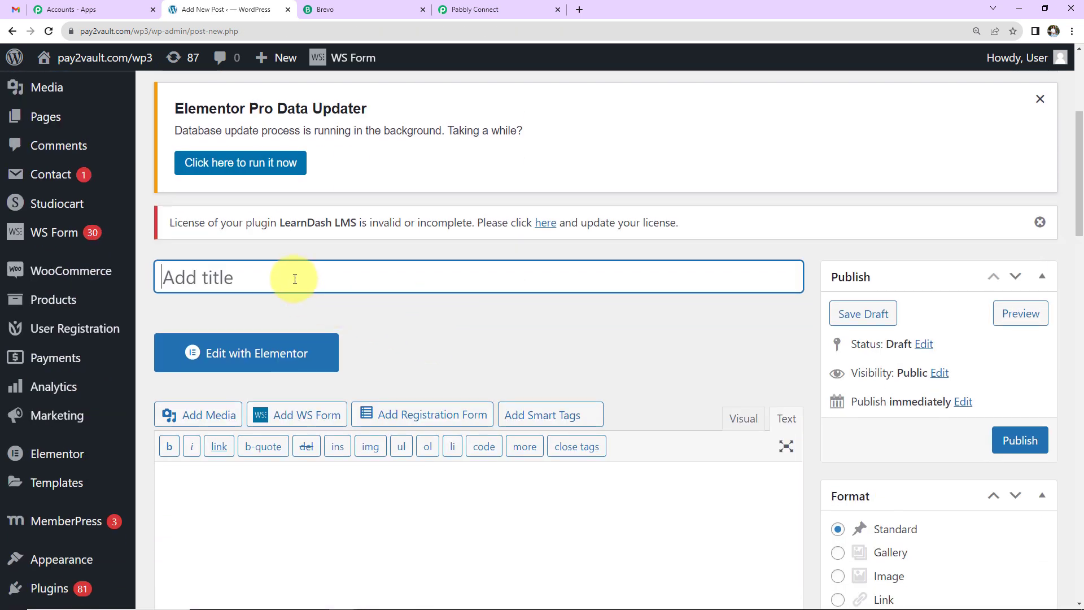
# Title the post 'Integration Demo Post' with body 'This is just a test description.'
pyautogui.click(295, 278)
pyautogui.write('Integration Demo Post')
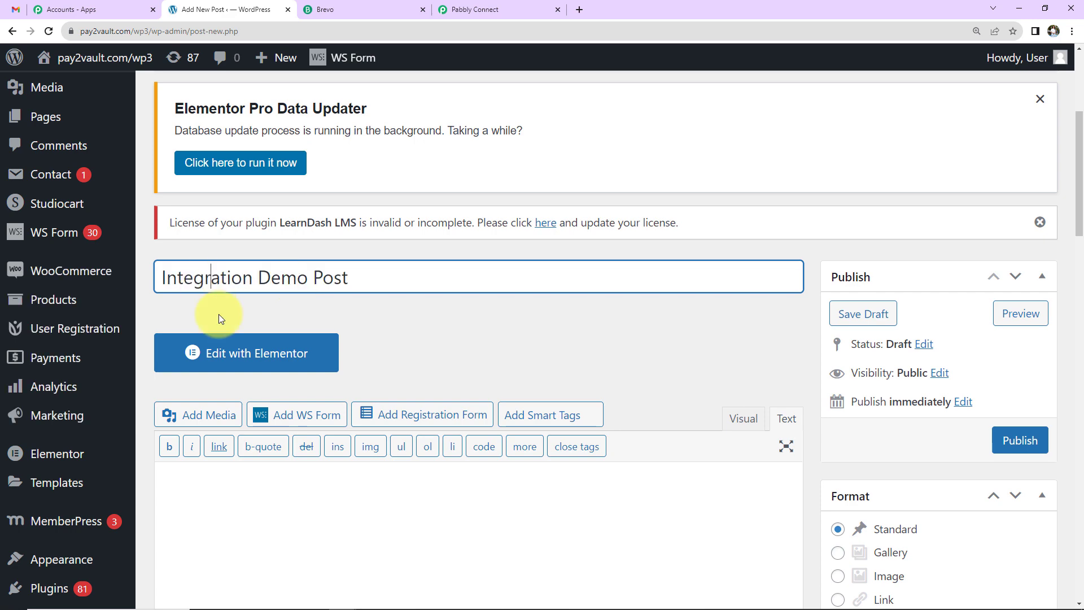
pyautogui.scroll(-2, 399, 351)
pyautogui.click(304, 356)
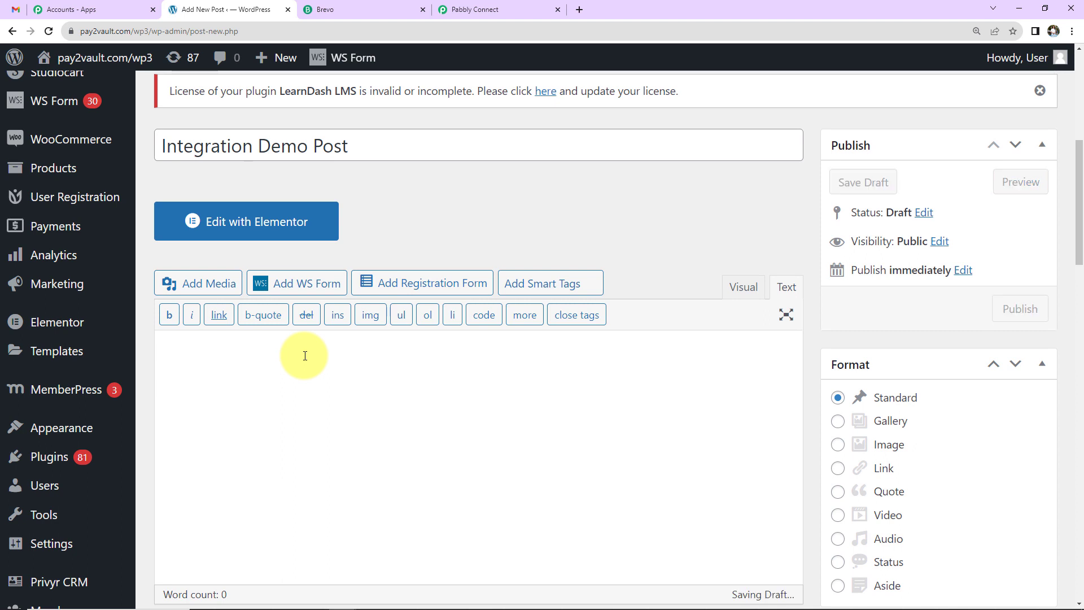
pyautogui.write('This is ')
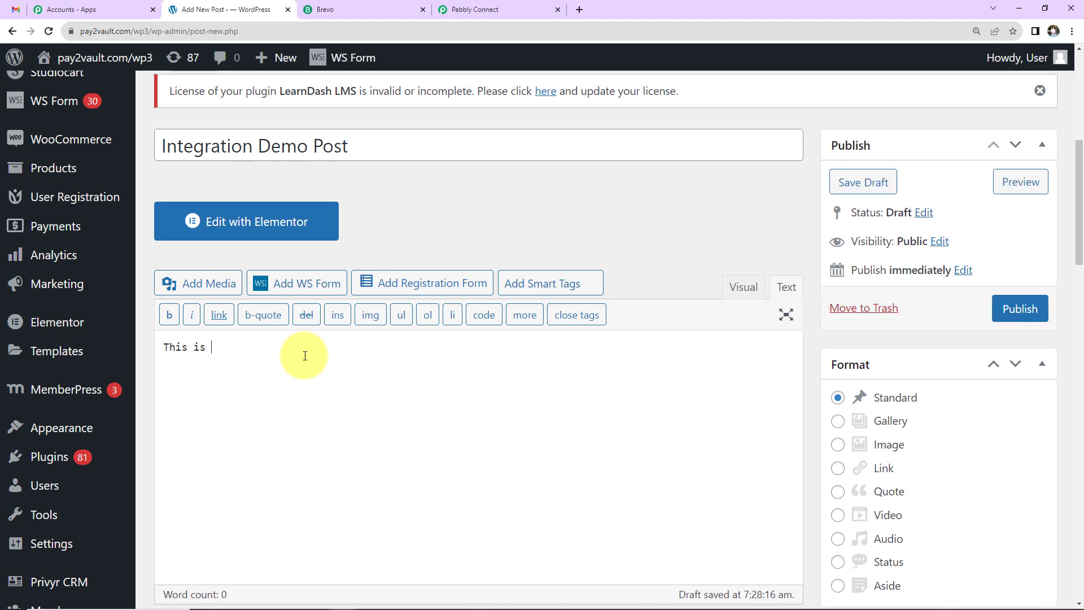
pyautogui.write('just a test description.')
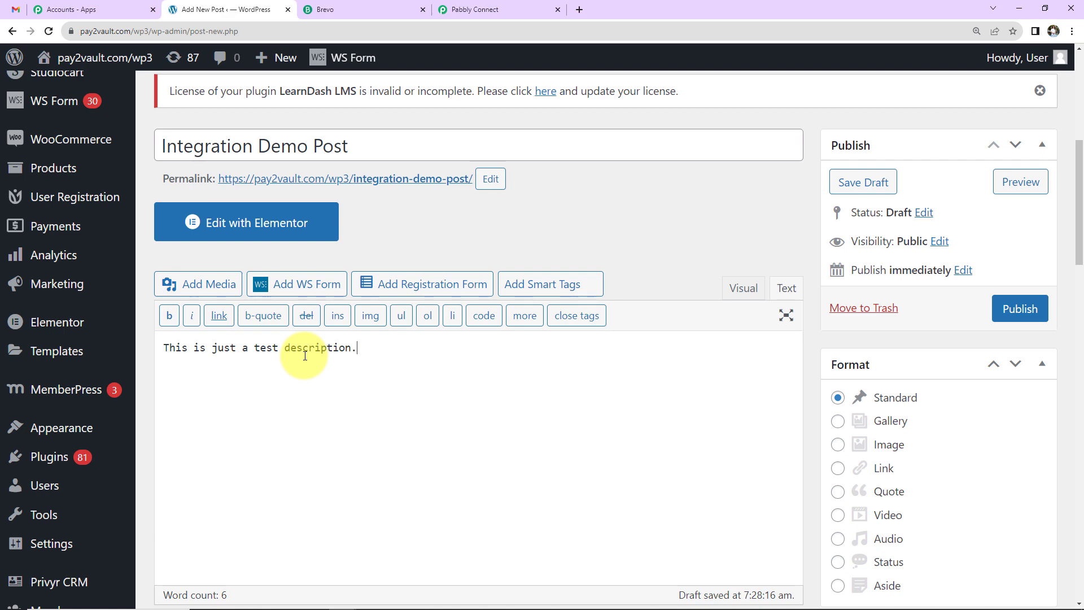
pyautogui.scroll(-5, 368, 420)
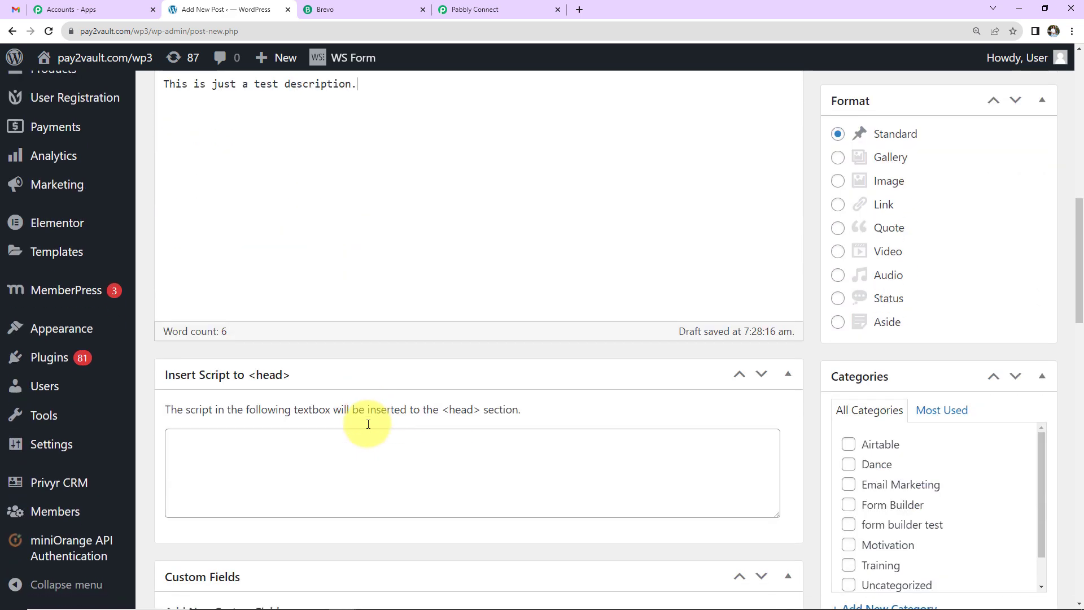
pyautogui.scroll(-7, 368, 423)
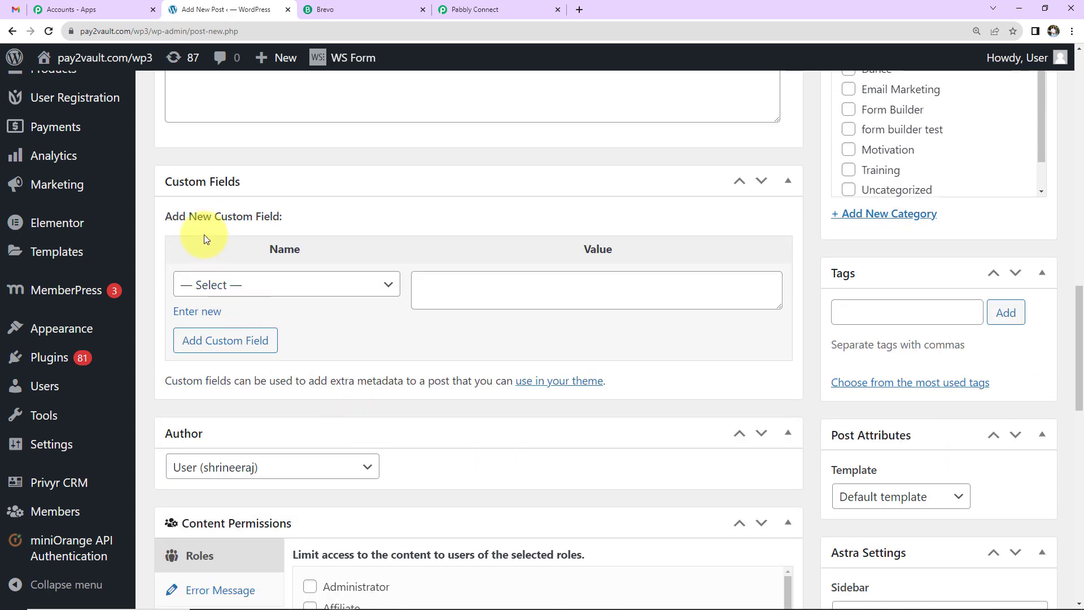
pyautogui.scroll(-2, 367, 310)
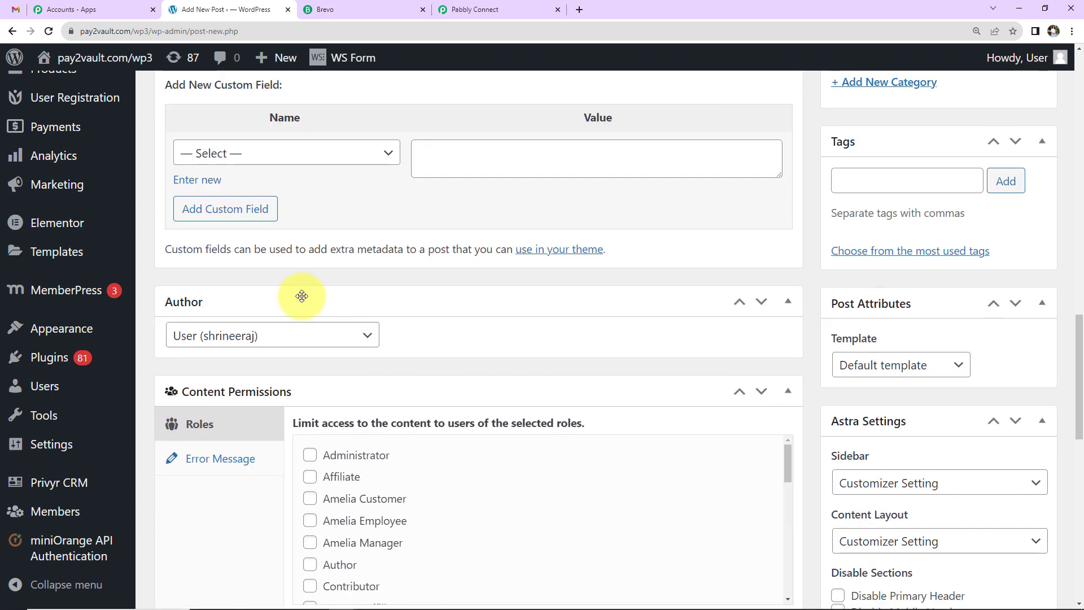
pyautogui.scroll(-2, 386, 315)
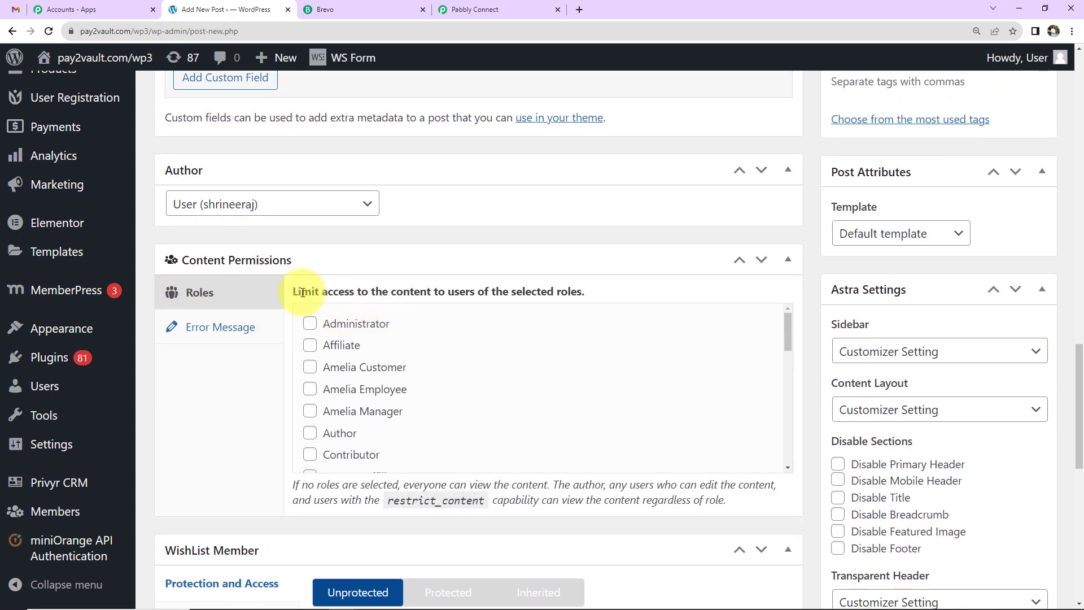
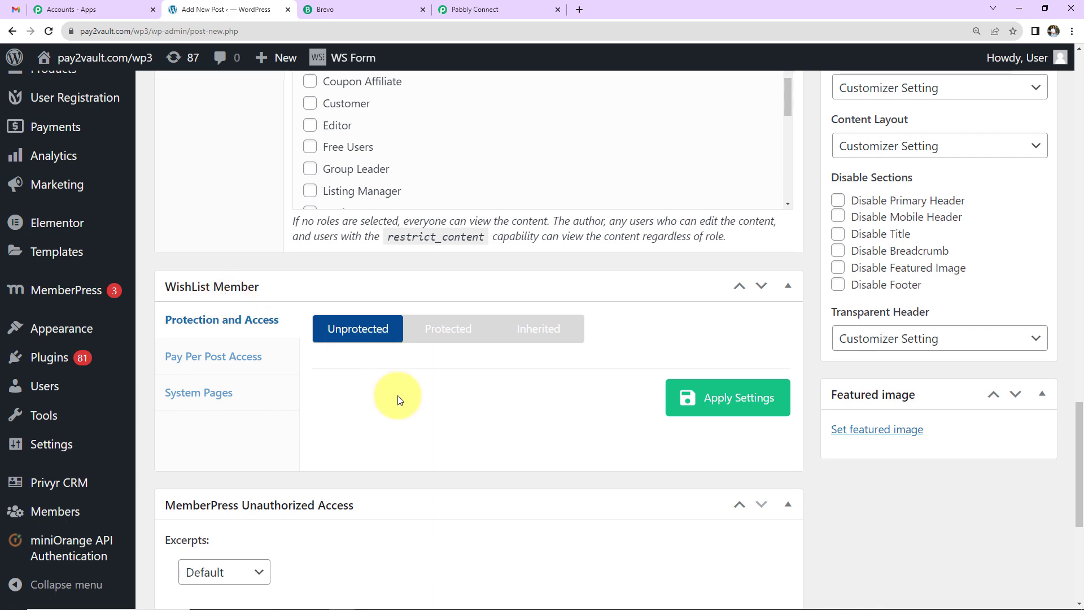
# Scroll through the draft 'Integration Demo Post' to review its body text
pyautogui.scroll(-3, 398, 417)
pyautogui.scroll(-3, 396, 427)
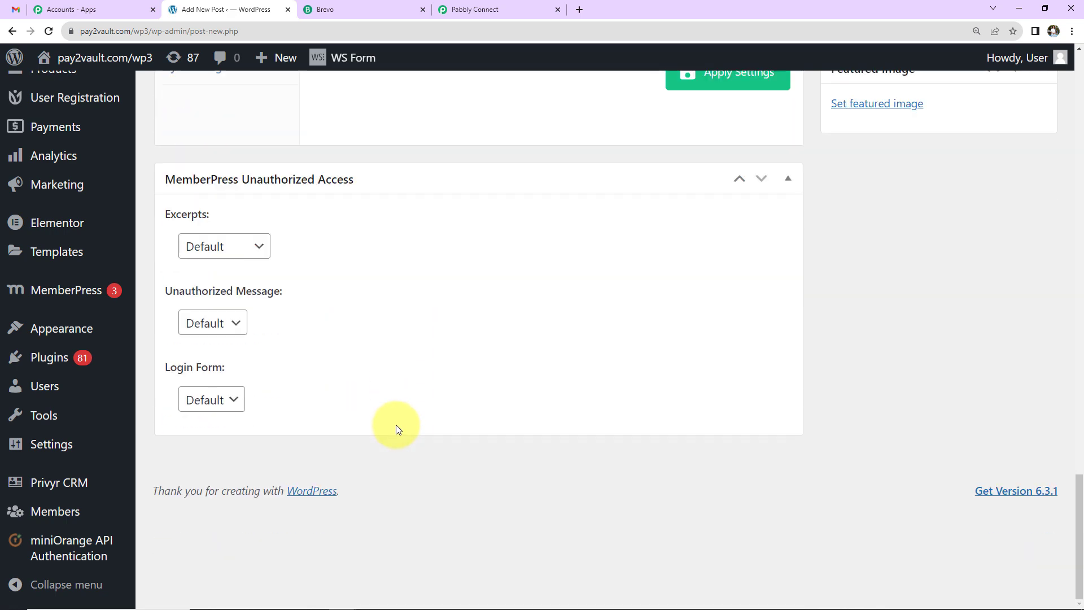
pyautogui.scroll(15, 487, 405)
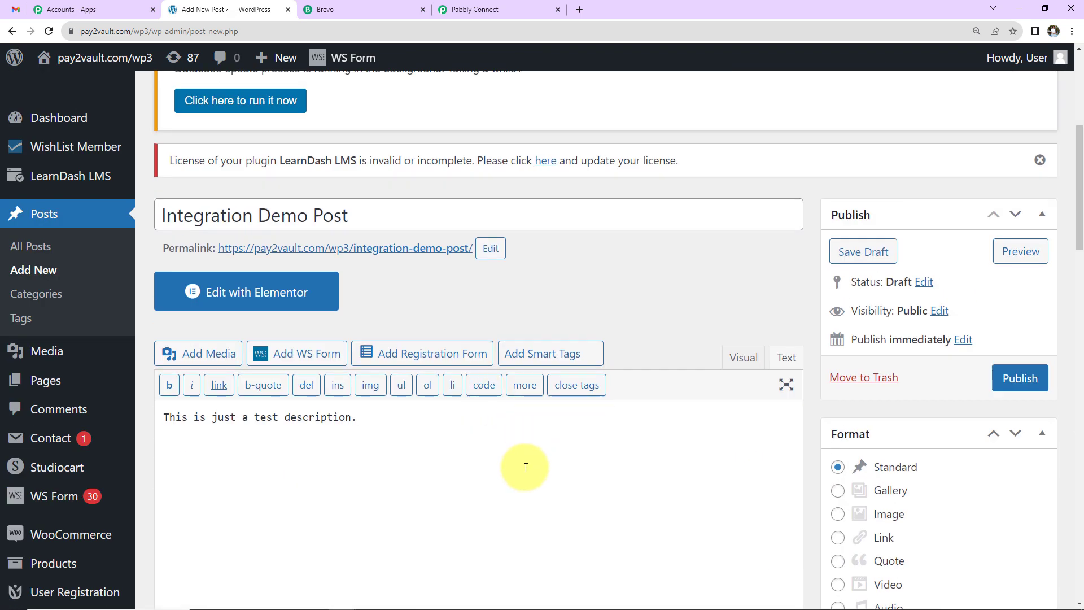
pyautogui.scroll(-2, 523, 465)
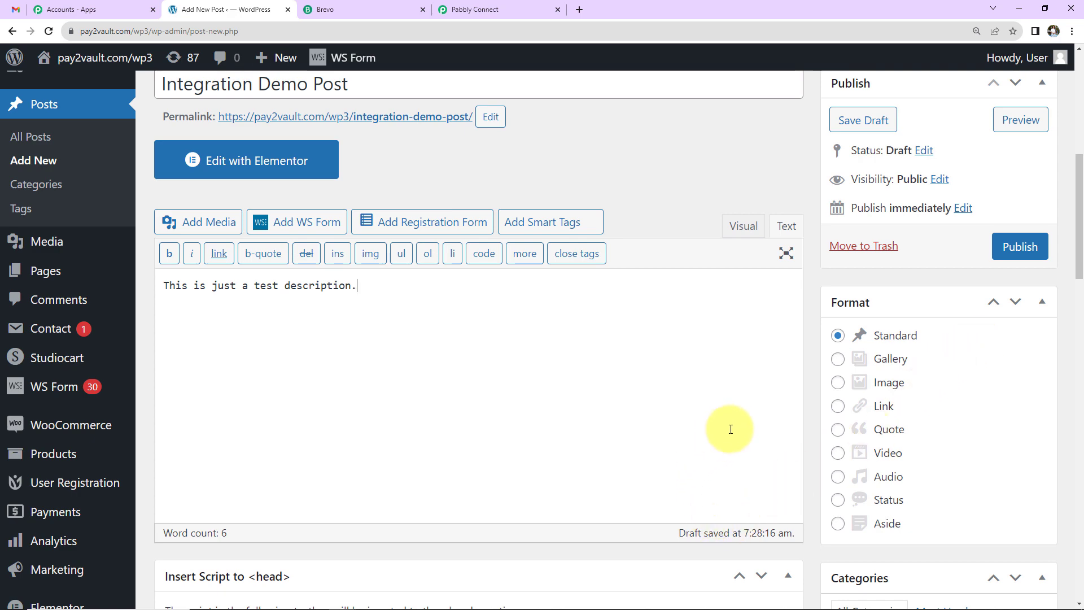
# File the post under Uncategorized and add the tag New Post Tag
pyautogui.scroll(-7, 730, 430)
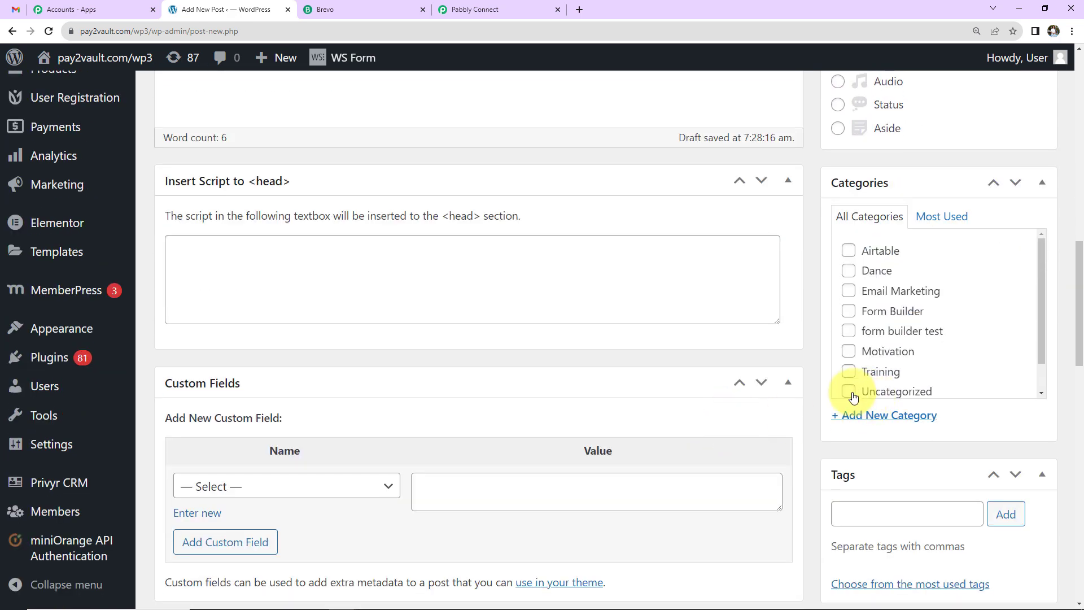
pyautogui.click(850, 392)
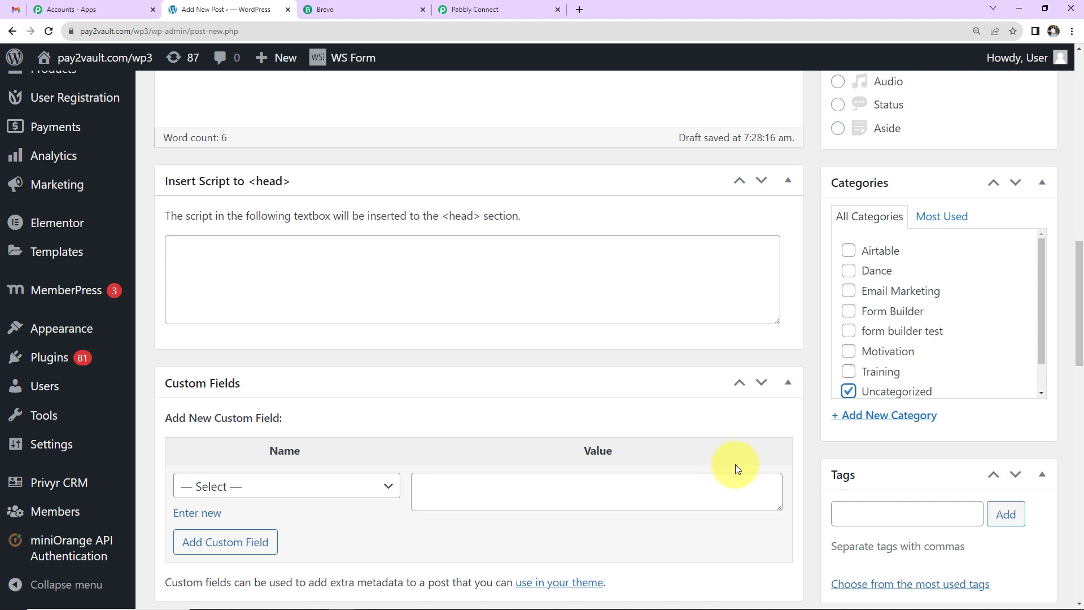
pyautogui.moveTo(1041, 253)
pyautogui.mouseDown()
pyautogui.moveTo(1045, 303)
pyautogui.moveTo(1044, 266)
pyautogui.mouseUp()
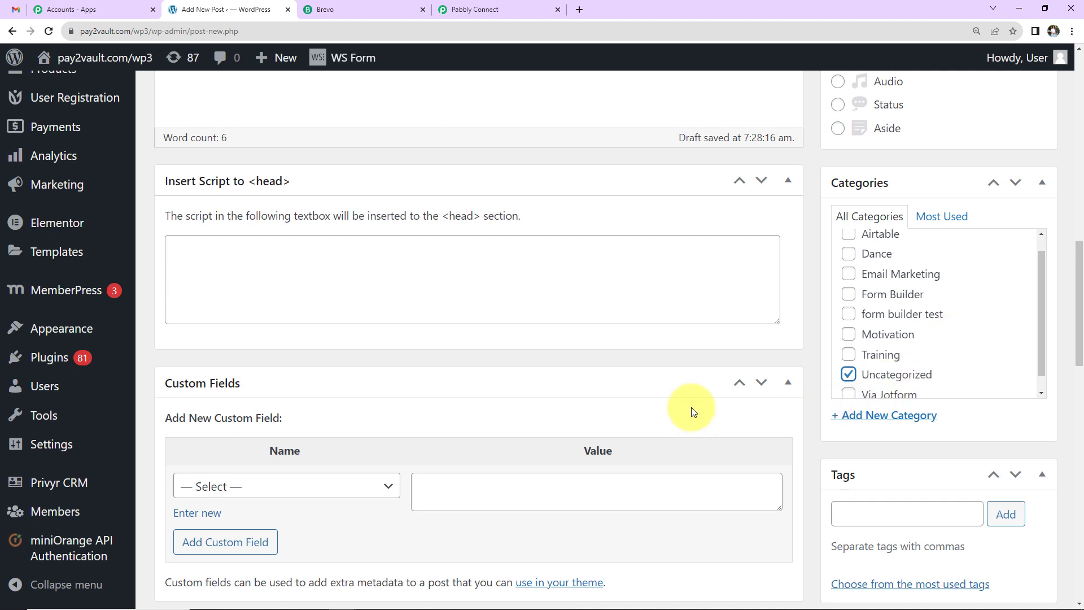
pyautogui.scroll(-2, 691, 411)
pyautogui.click(860, 382)
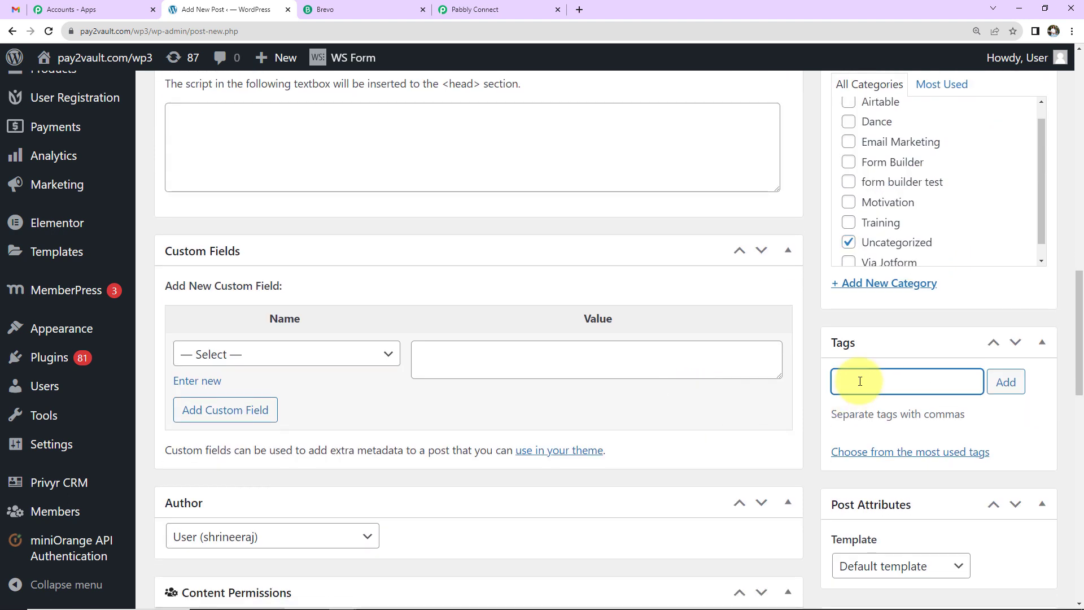
pyautogui.write('New Post Tag')
pyautogui.click(1005, 382)
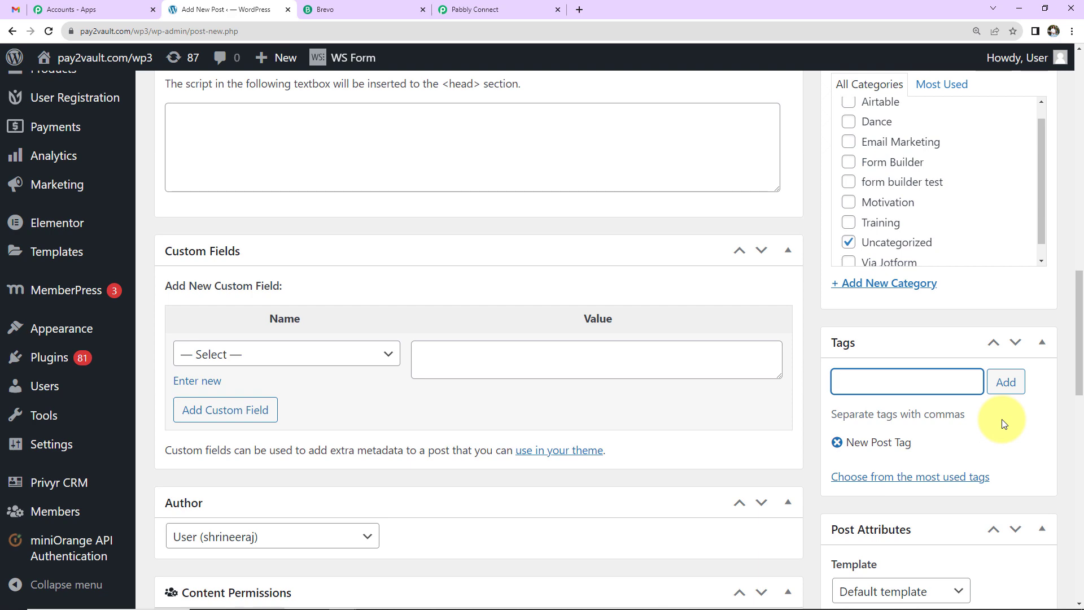
# Apply the WishList Member settings, publish the post, and return to Pabbly Connect
pyautogui.scroll(-7, 1001, 439)
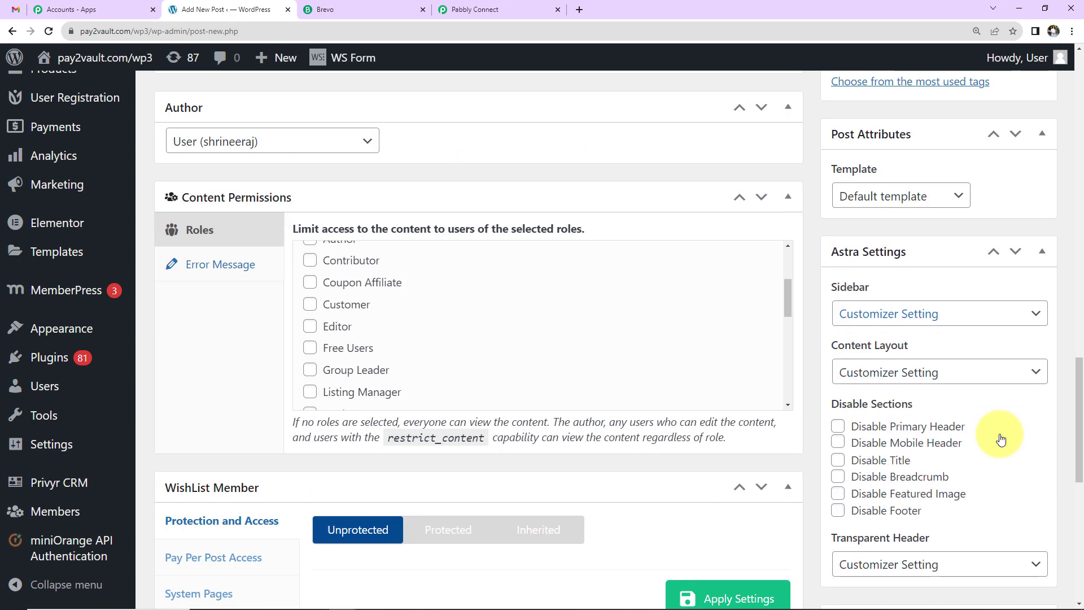
pyautogui.scroll(-5, 1000, 439)
pyautogui.click(756, 338)
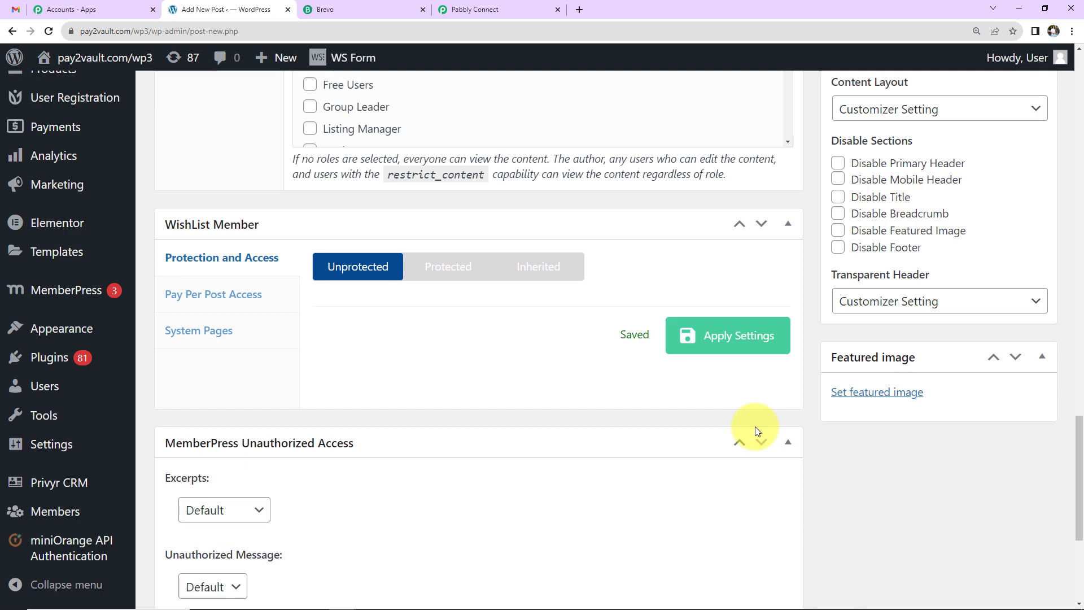
pyautogui.scroll(10, 703, 415)
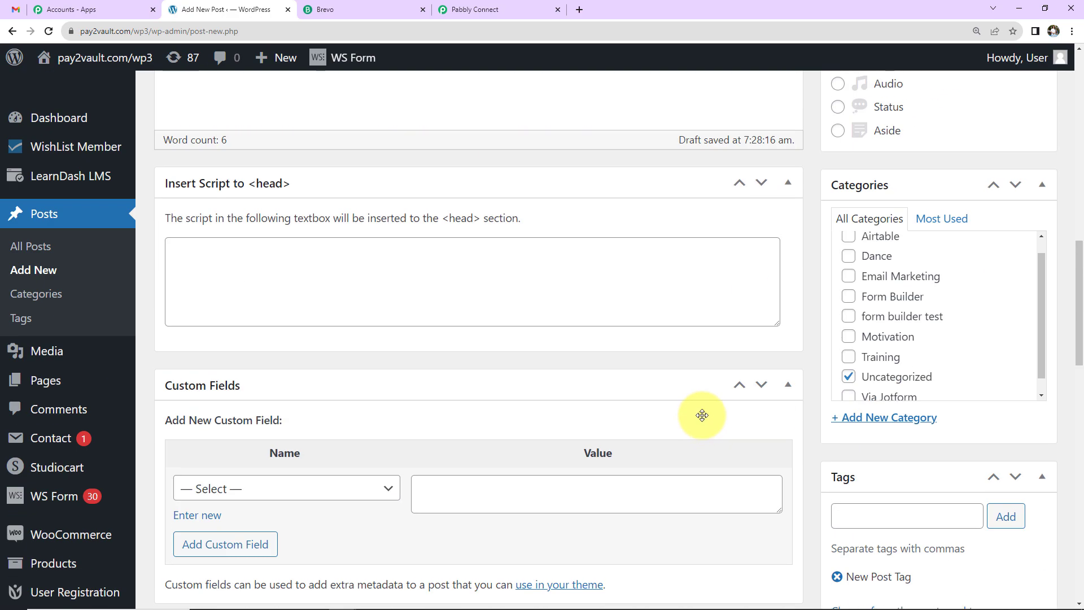
pyautogui.scroll(10, 703, 416)
pyautogui.scroll(-5, 702, 416)
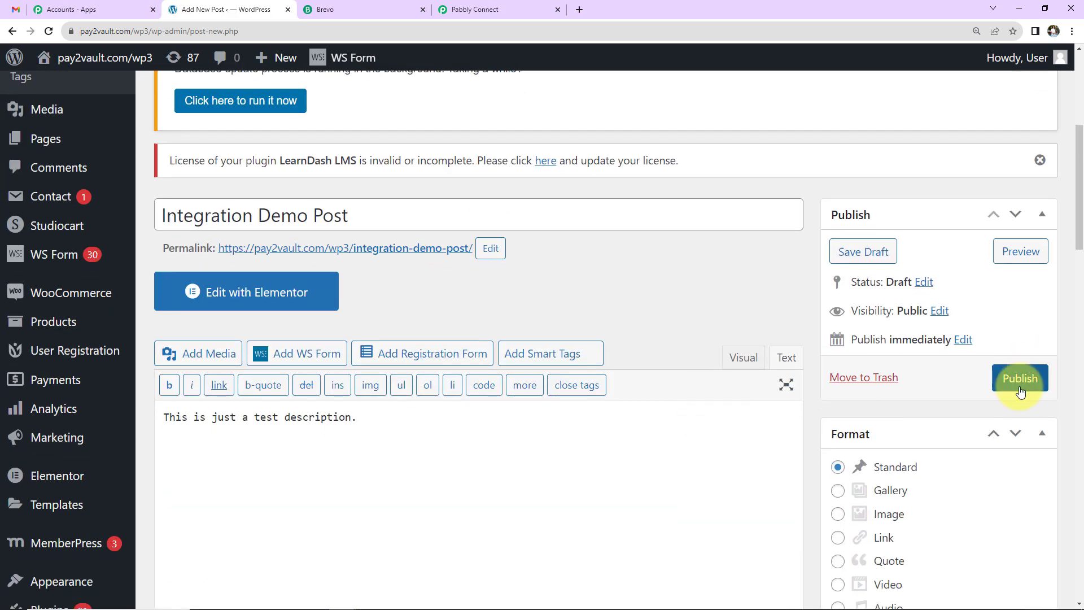
pyautogui.click(1020, 378)
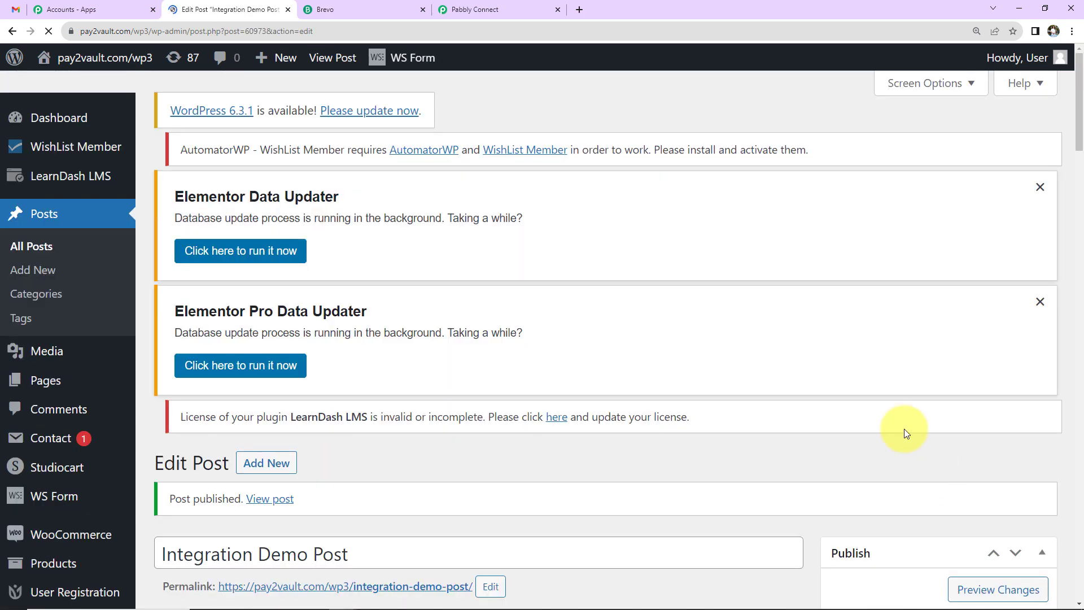
pyautogui.scroll(-2, 703, 359)
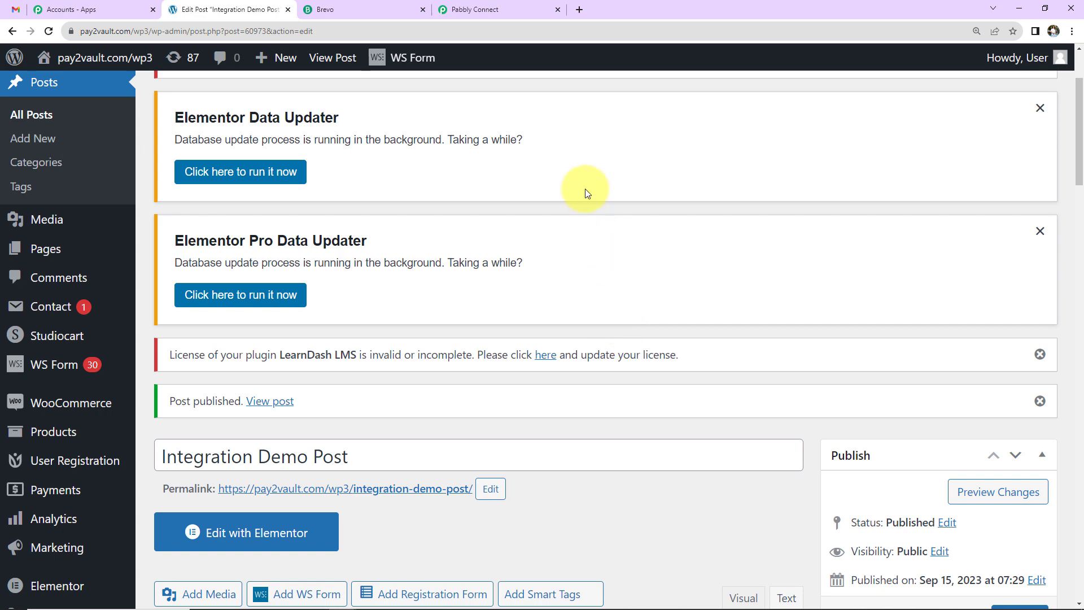
pyautogui.click(501, 8)
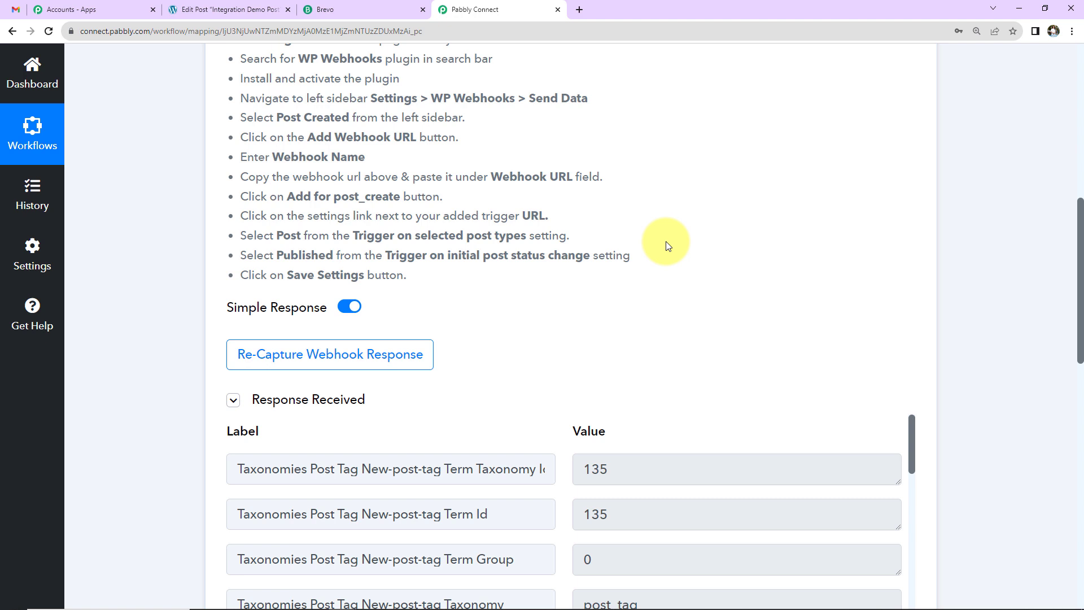
# Review the captured webhook response fields, highlighting the post content value
pyautogui.scroll(-3, 716, 287)
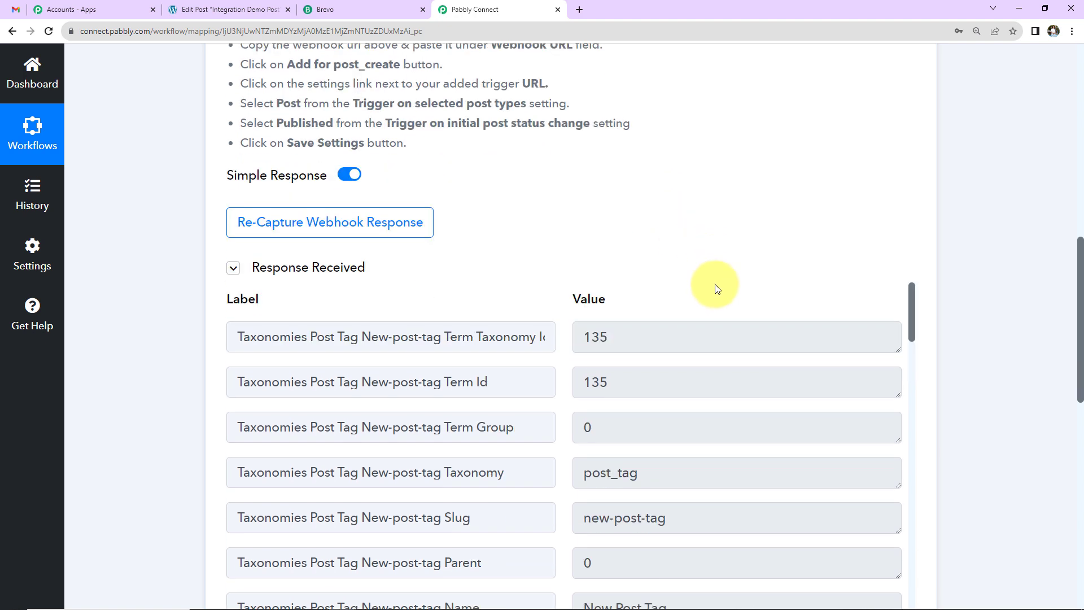
pyautogui.scroll(-3, 734, 322)
pyautogui.scroll(3, 775, 367)
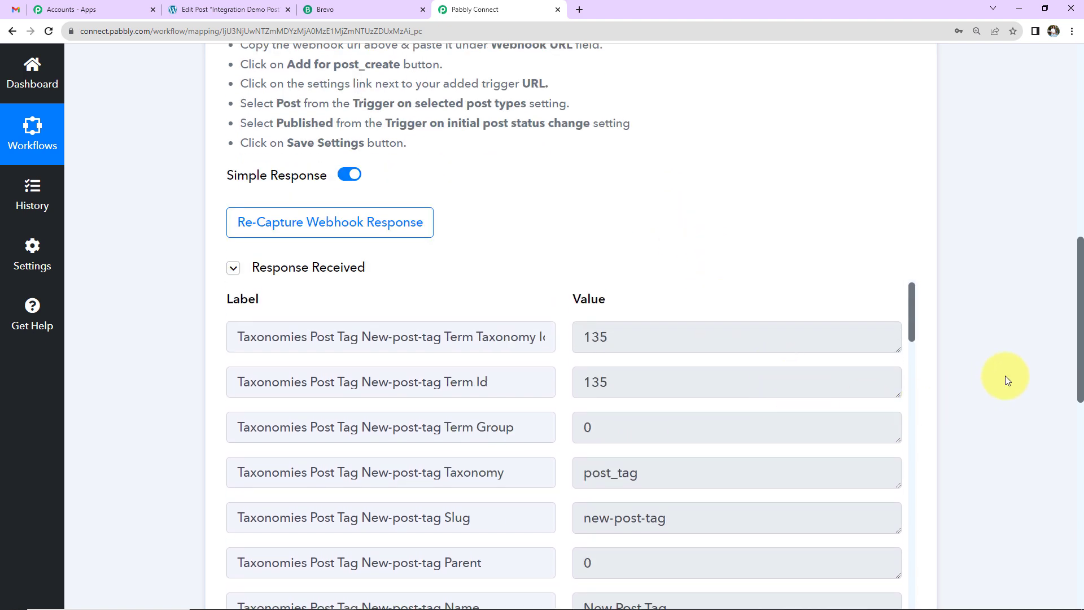
pyautogui.scroll(-3, 1005, 375)
pyautogui.scroll(-3, 1006, 374)
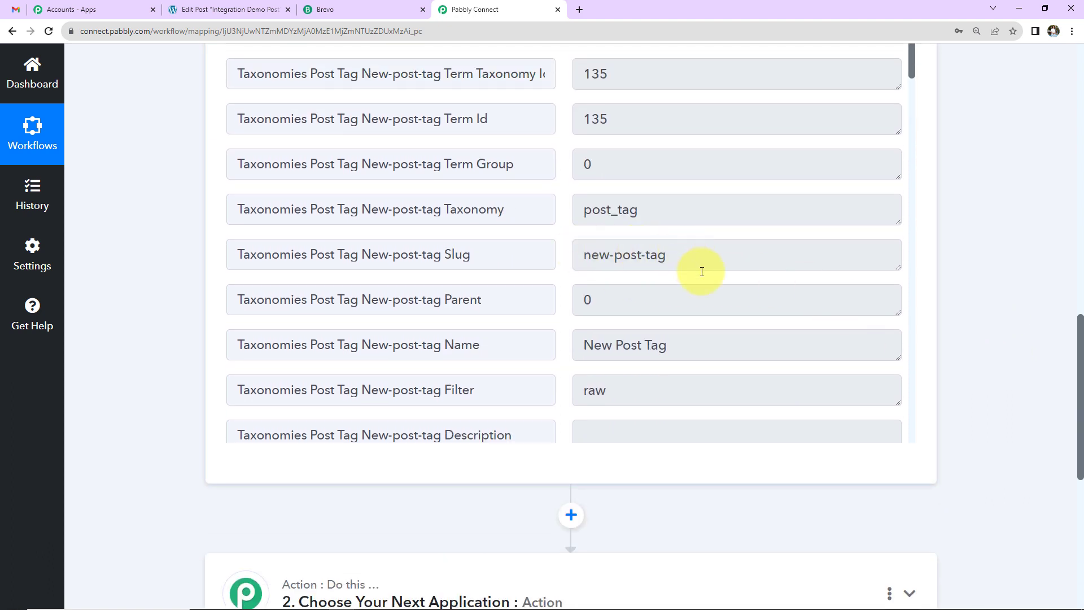
pyautogui.scroll(-9, 733, 272)
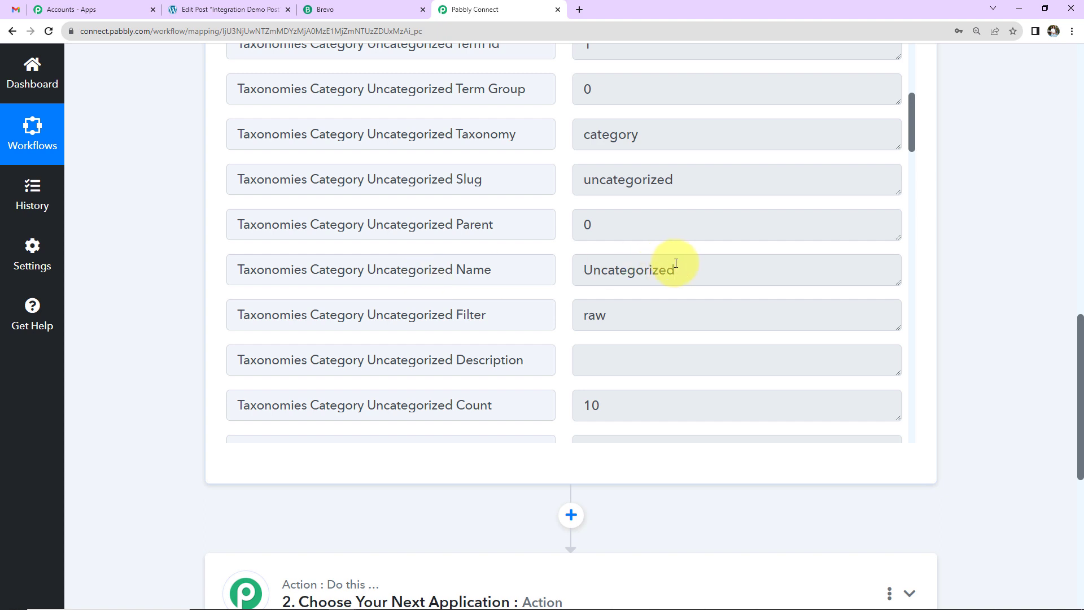
pyautogui.scroll(-1, 762, 238)
pyautogui.scroll(-5, 761, 239)
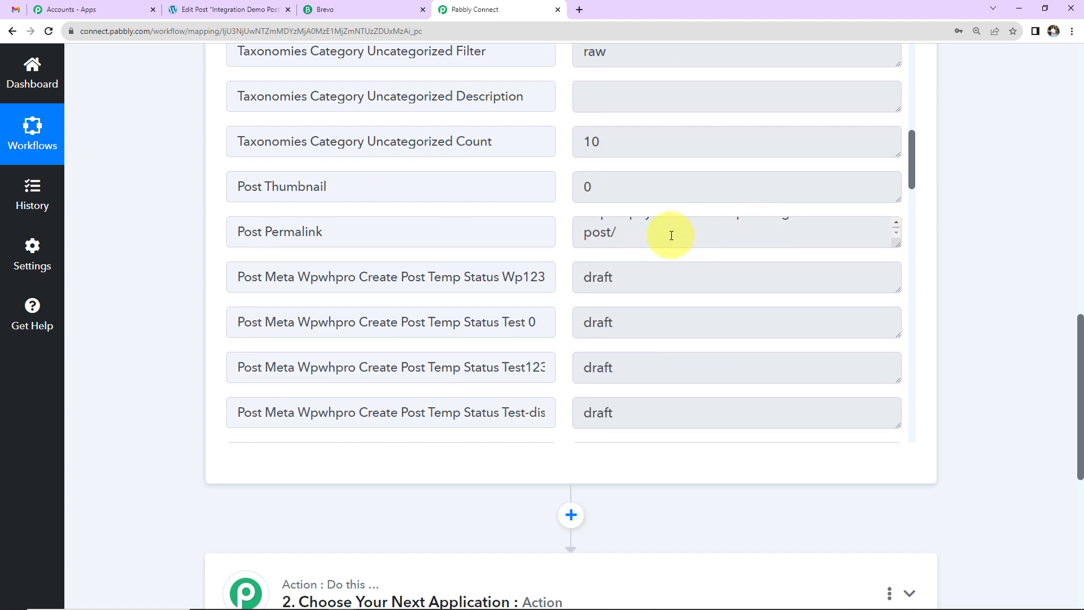
pyautogui.scroll(1, 672, 235)
pyautogui.scroll(-15, 717, 304)
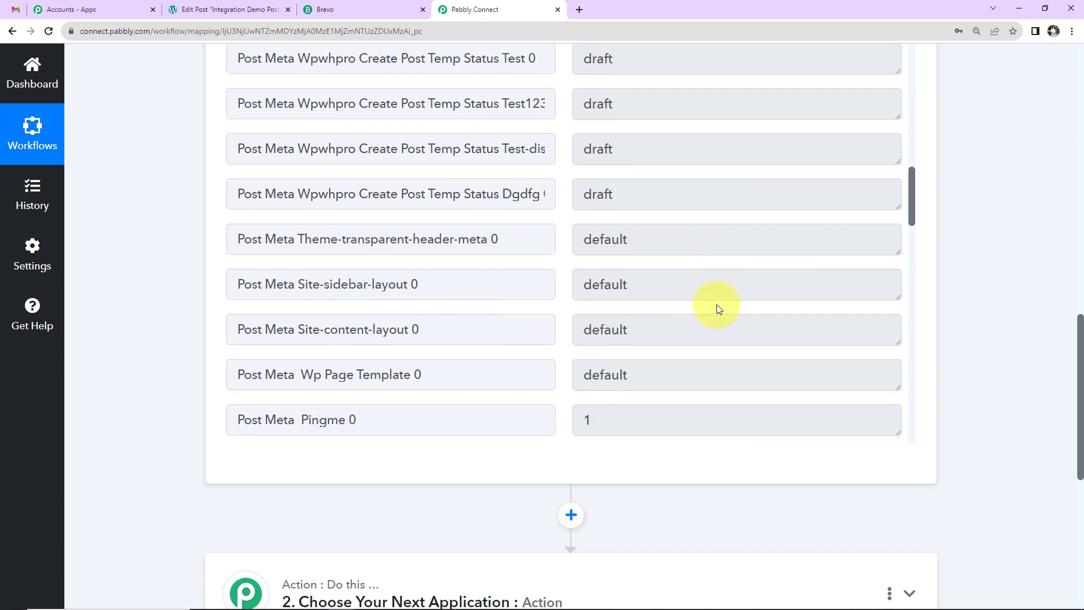
pyautogui.scroll(-5, 715, 304)
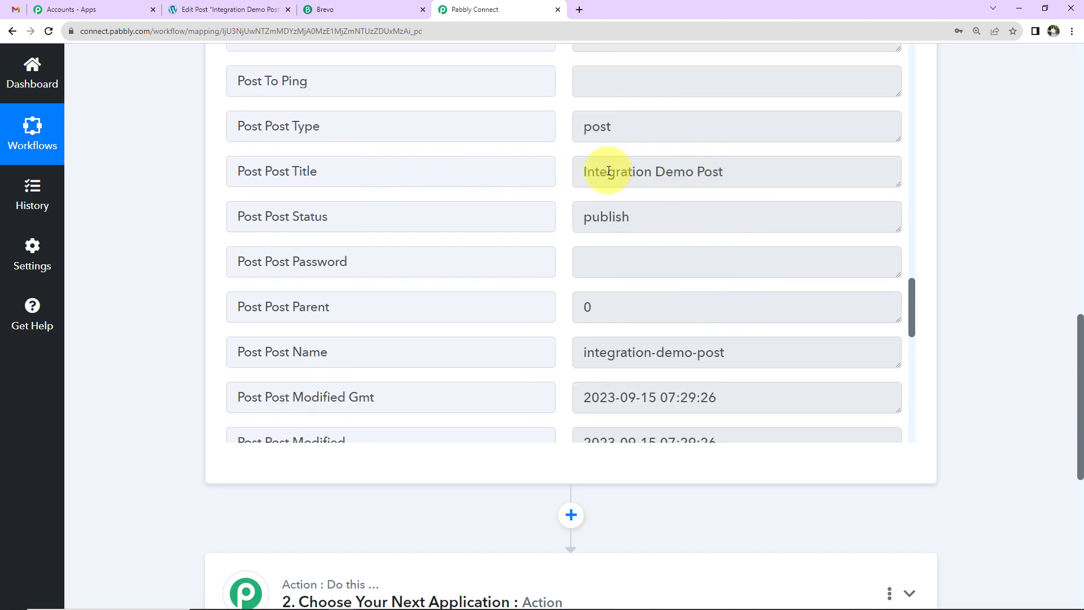
pyautogui.scroll(-10, 748, 232)
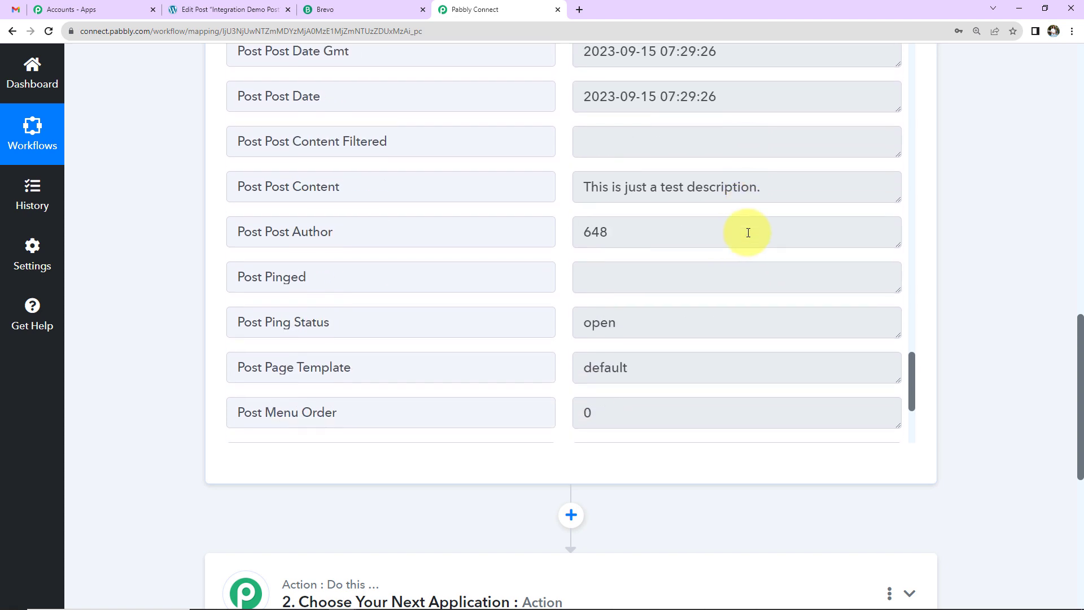
pyautogui.moveTo(583, 185); pyautogui.dragTo(762, 189)
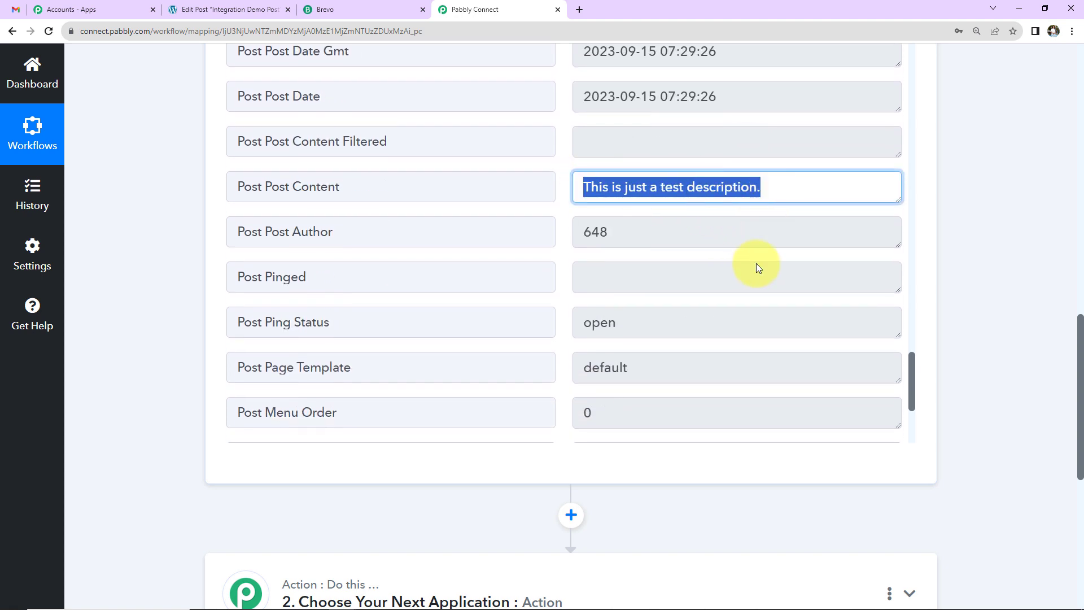
# Expand the second action step to choose its app
pyautogui.scroll(-8, 751, 296)
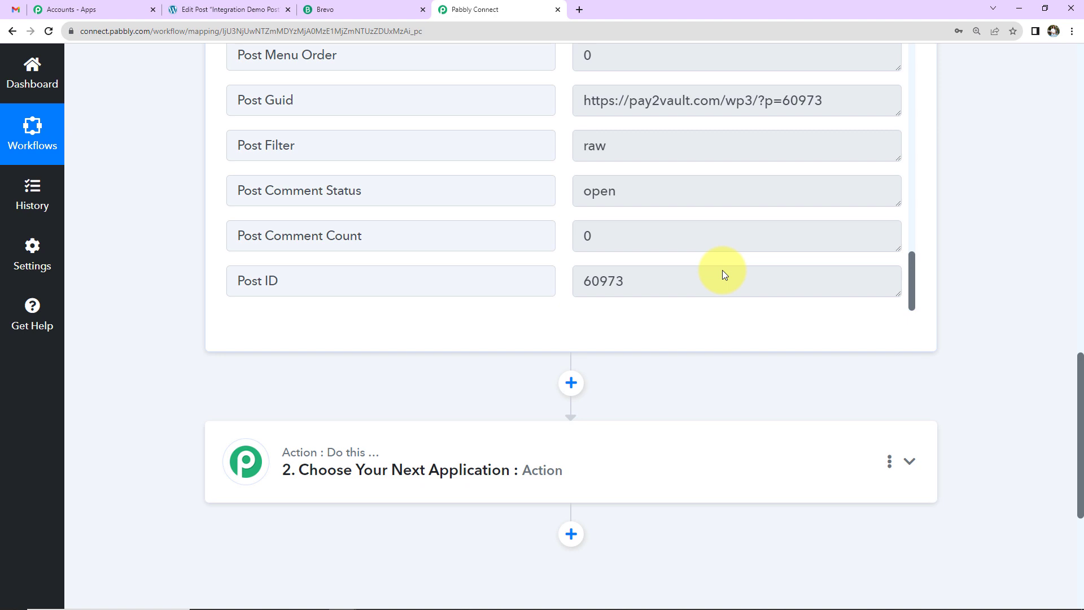
pyautogui.scroll(-2, 720, 273)
pyautogui.click(487, 337)
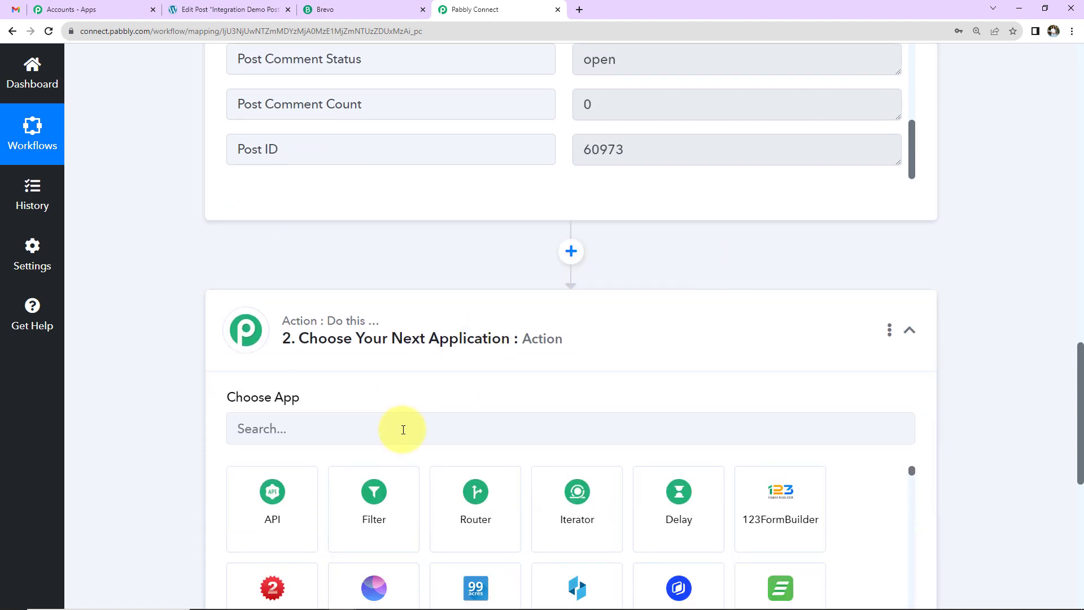
# Choose Brevo as the action app with the Create an Email Campaign event
pyautogui.click(403, 428)
pyautogui.write('brevo')
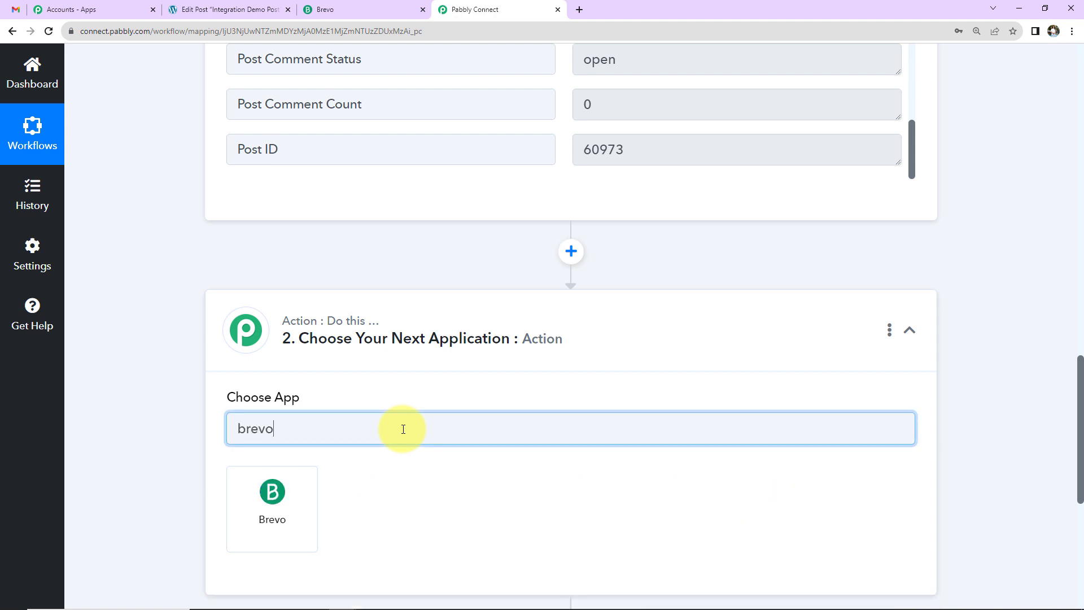
pyautogui.click(288, 504)
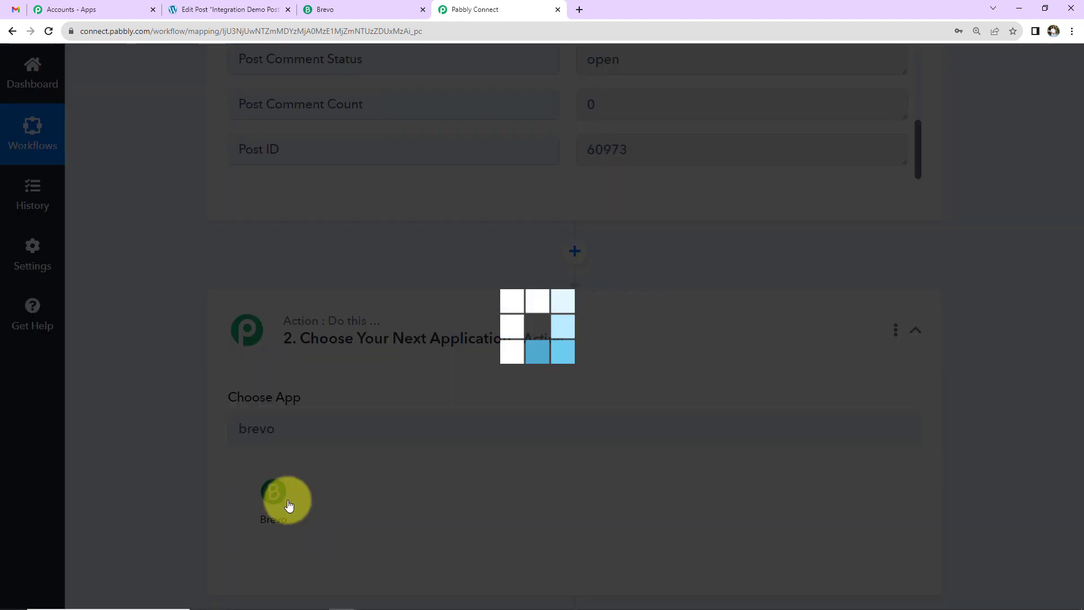
pyautogui.scroll(-2, 322, 446)
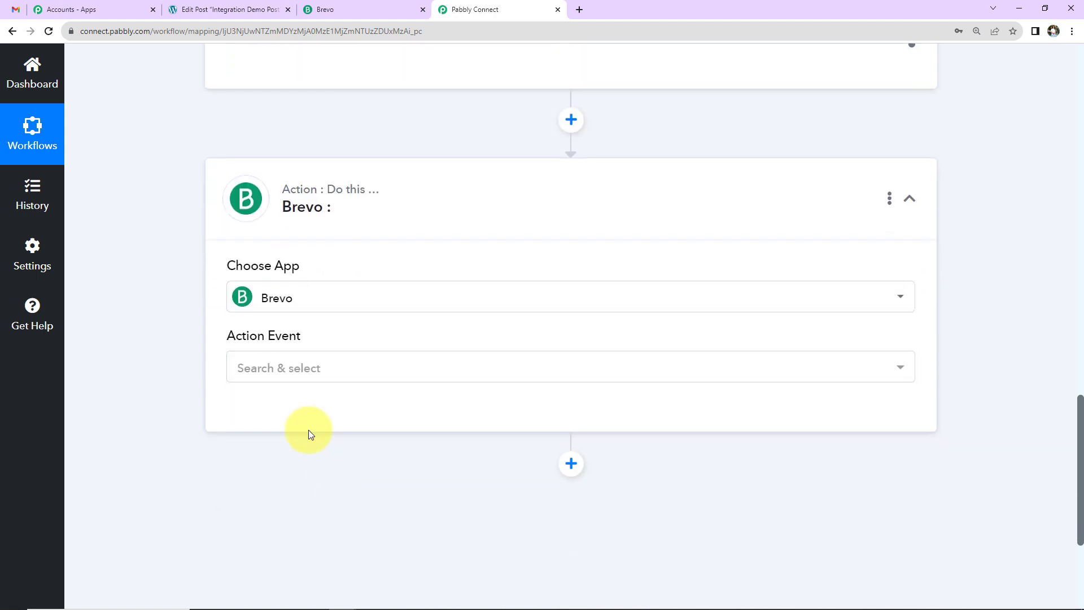
pyautogui.click(309, 374)
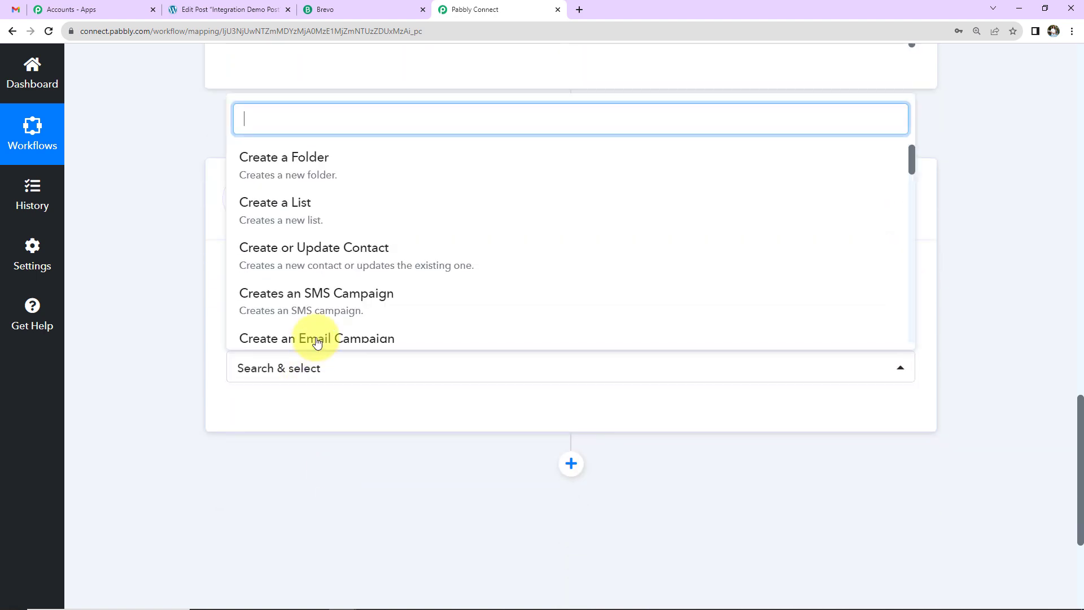
pyautogui.click(315, 339)
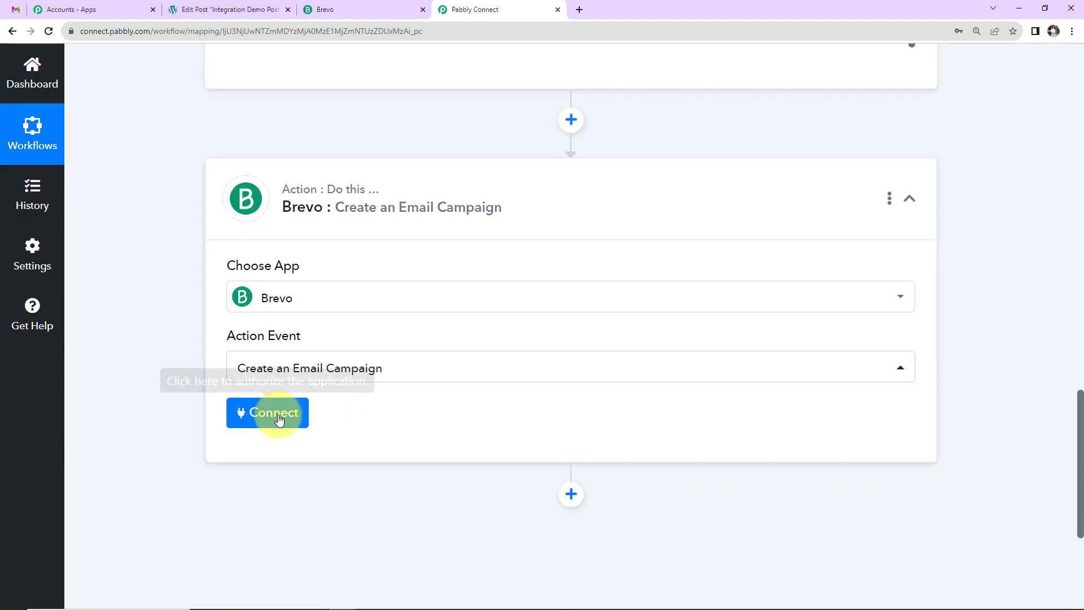
# Start a new Brevo connection and go to Brevo's SMTP & API keys page
pyautogui.click(278, 418)
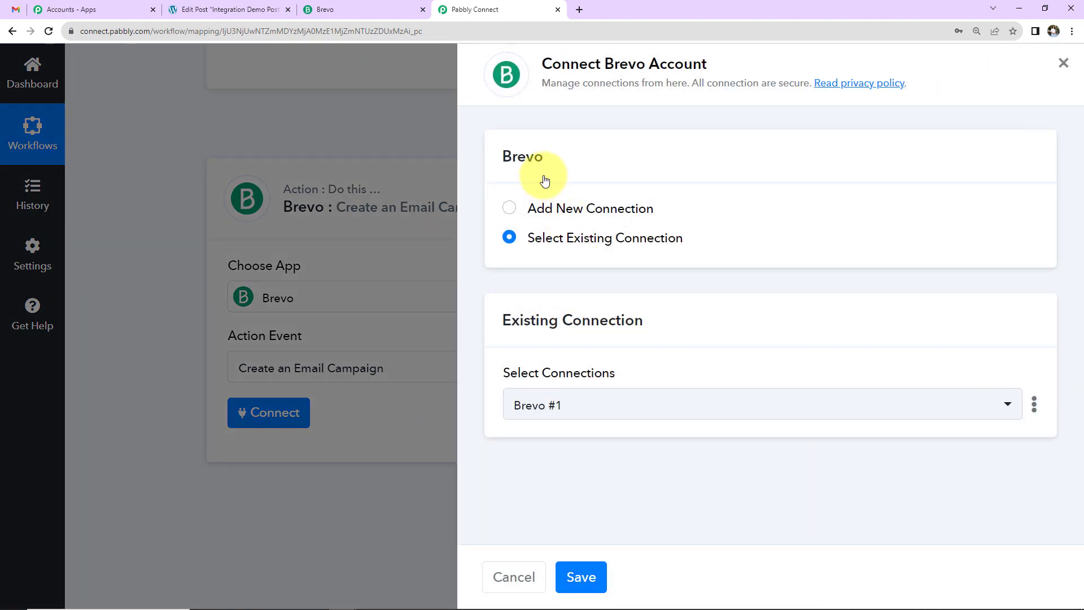
pyautogui.doubleClick(571, 63)
pyautogui.moveTo(674, 59); pyautogui.dragTo(725, 63)
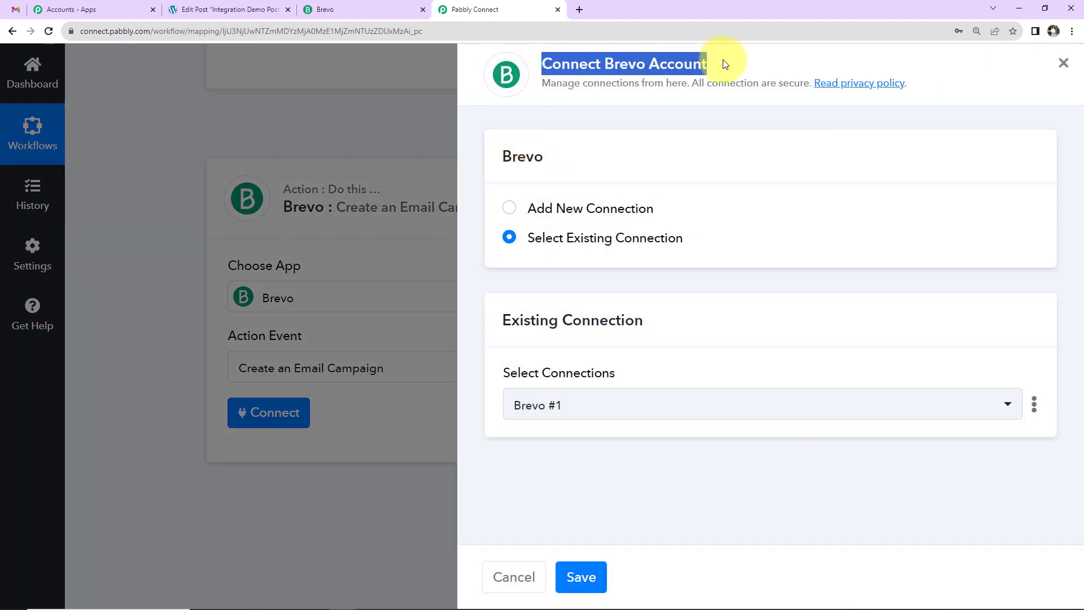
pyautogui.click(511, 208)
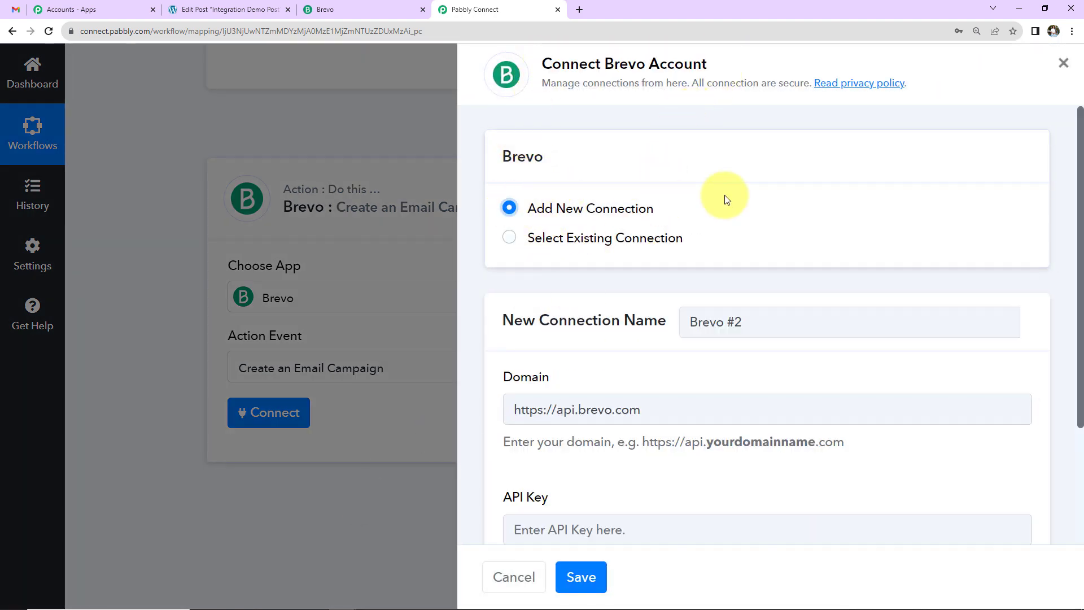
pyautogui.scroll(-3, 751, 230)
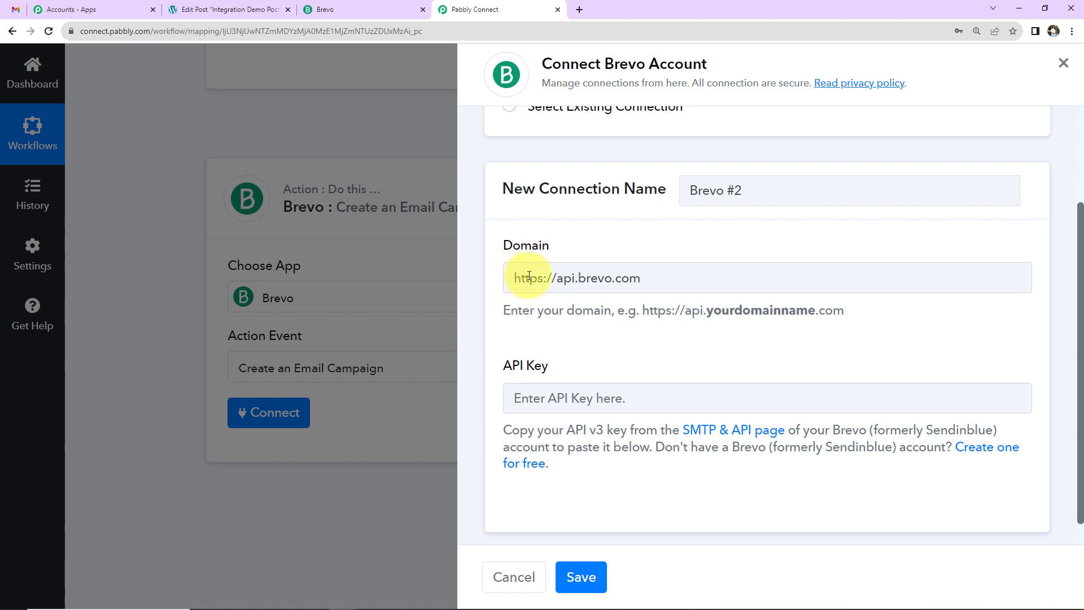
pyautogui.scroll(-1, 693, 336)
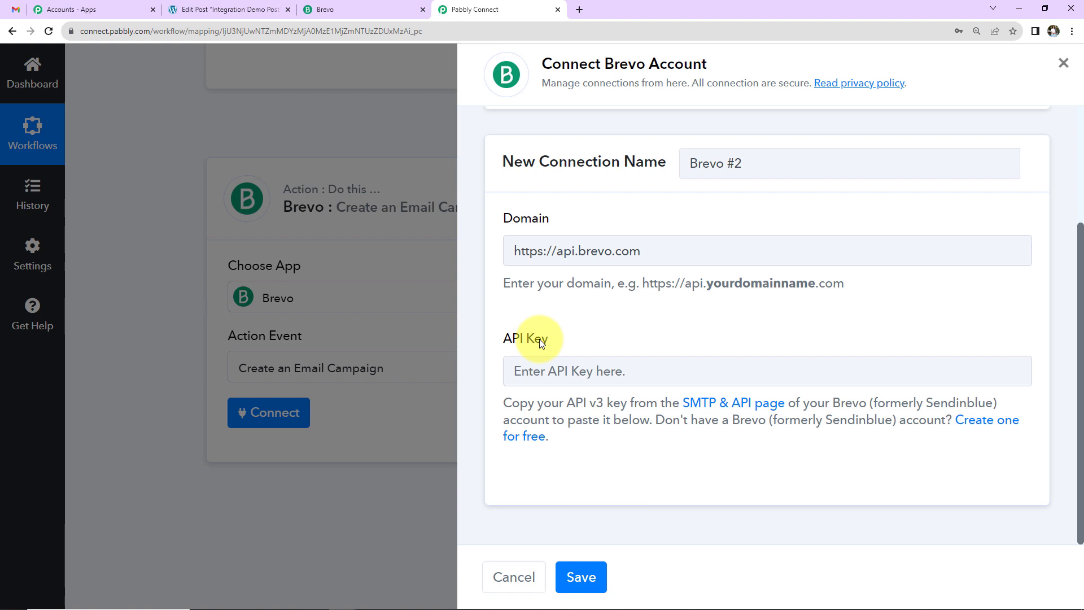
pyautogui.click(698, 408)
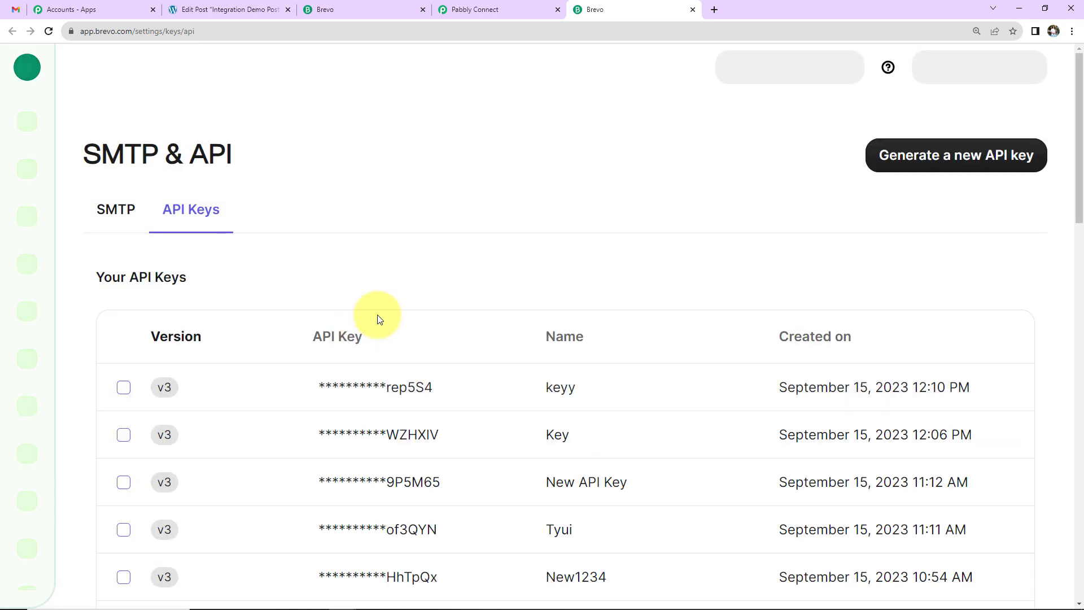
# Generate a Brevo API key named Key123 and copy it
pyautogui.click(955, 163)
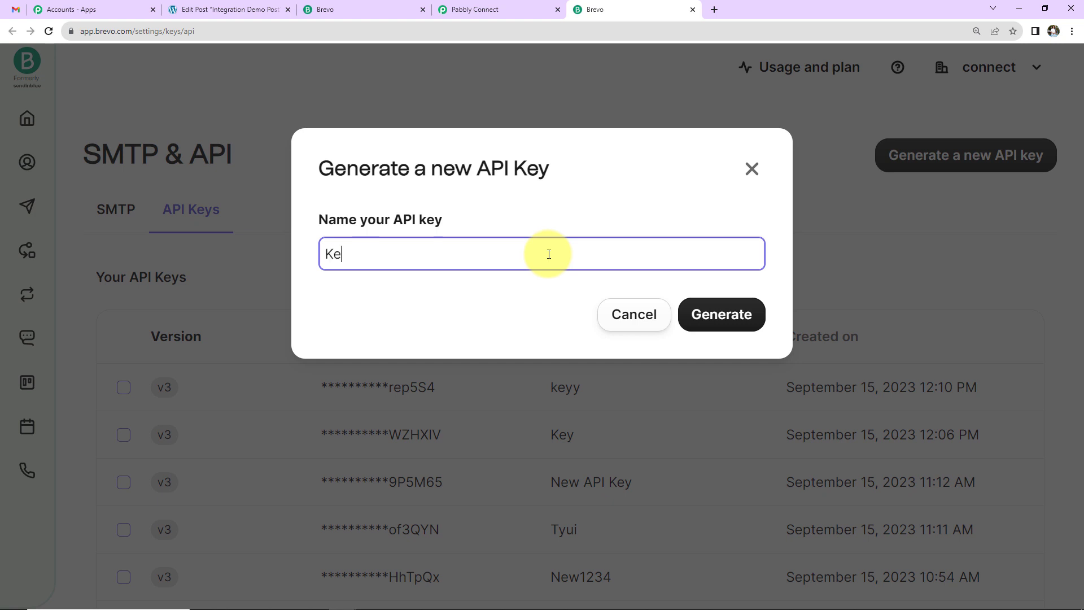
pyautogui.write('Key123')
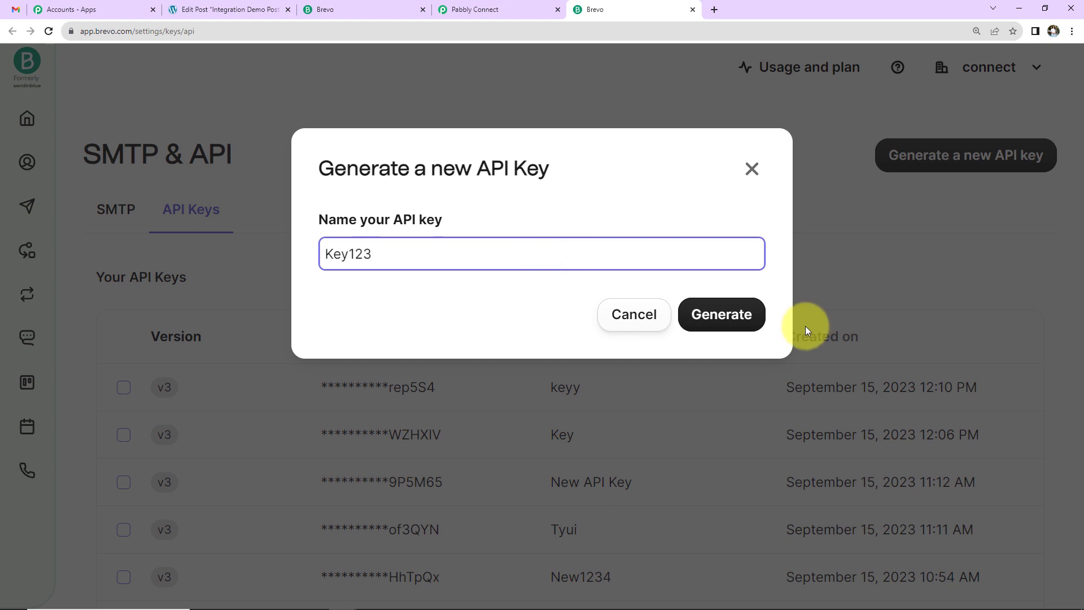
pyautogui.click(755, 314)
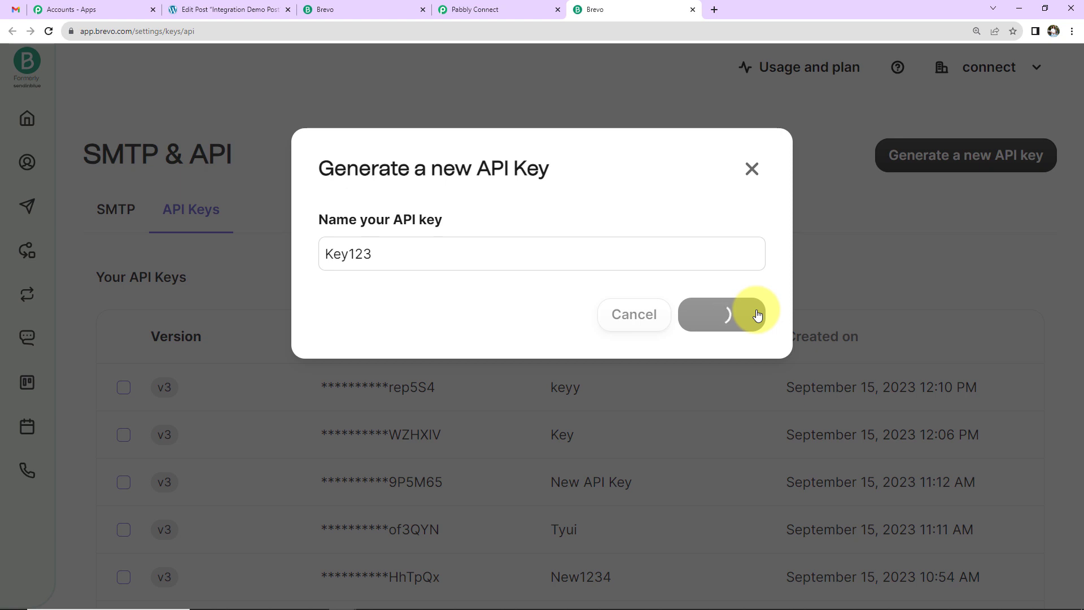
pyautogui.click(747, 303)
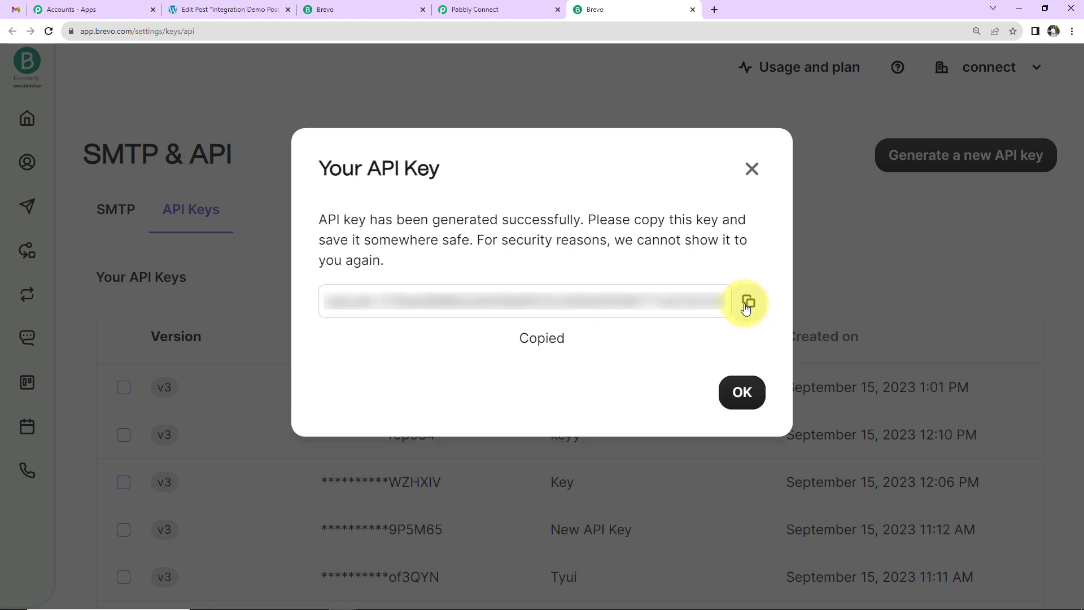
# Paste the copied API key into Pabbly's Brevo connection and save it
pyautogui.click(521, 11)
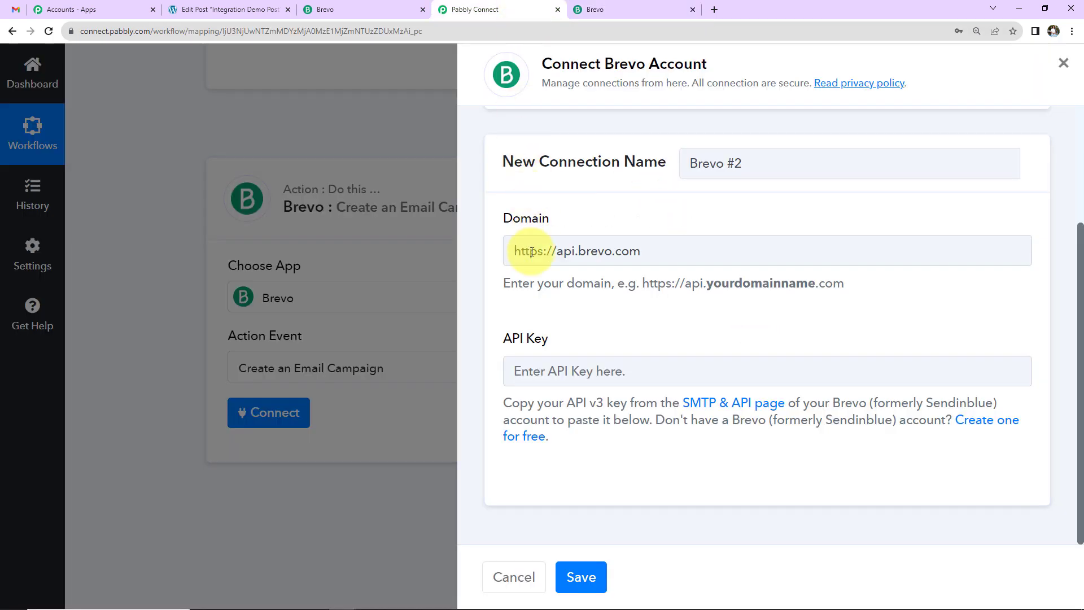
pyautogui.click(556, 371)
pyautogui.hotkey('ctrl', 'v')
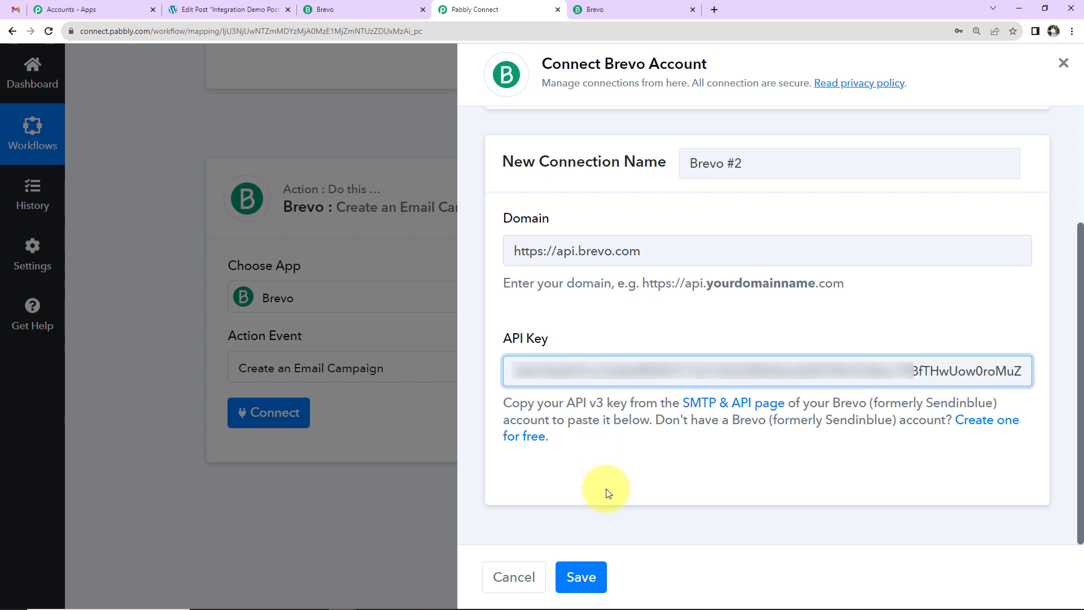
pyautogui.click(602, 569)
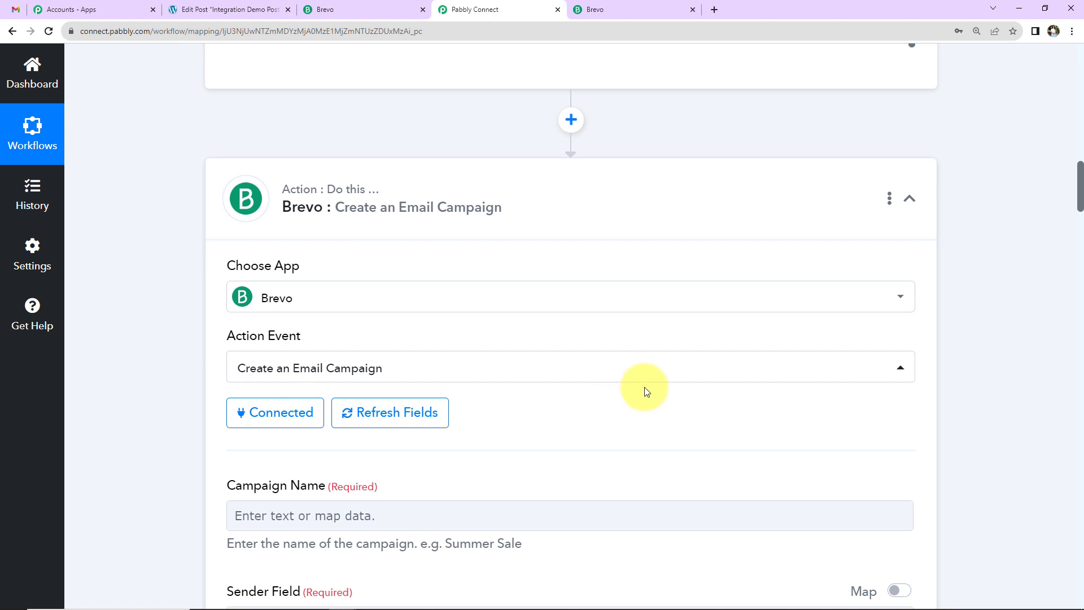
# Map the WordPress Post Post Title into the Brevo Campaign Name field
pyautogui.scroll(-5, 256, 232)
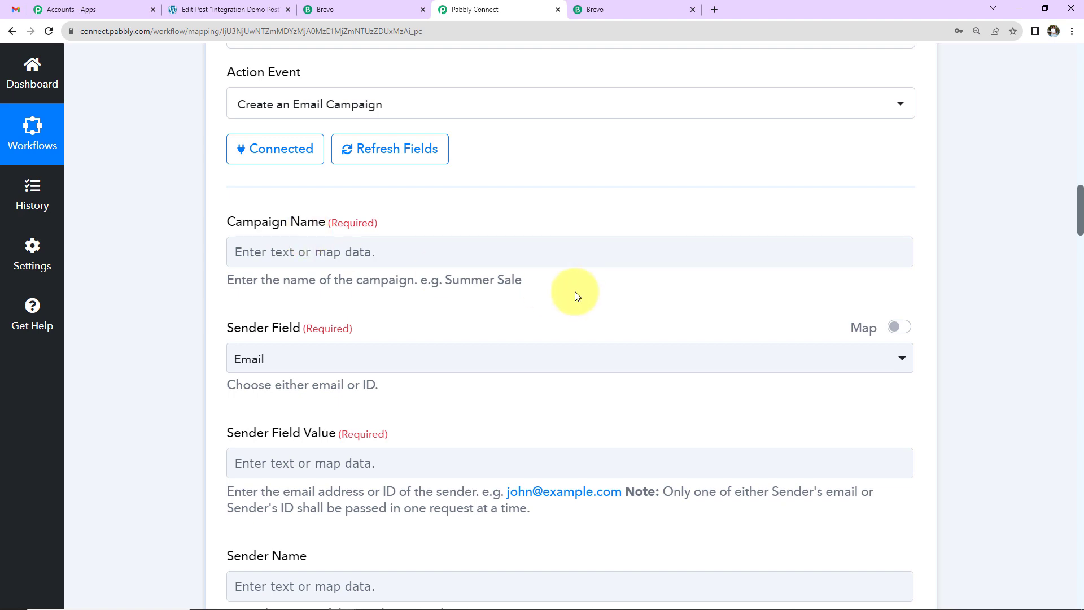
pyautogui.scroll(10, 977, 318)
pyautogui.scroll(3, 979, 320)
pyautogui.scroll(15, 612, 269)
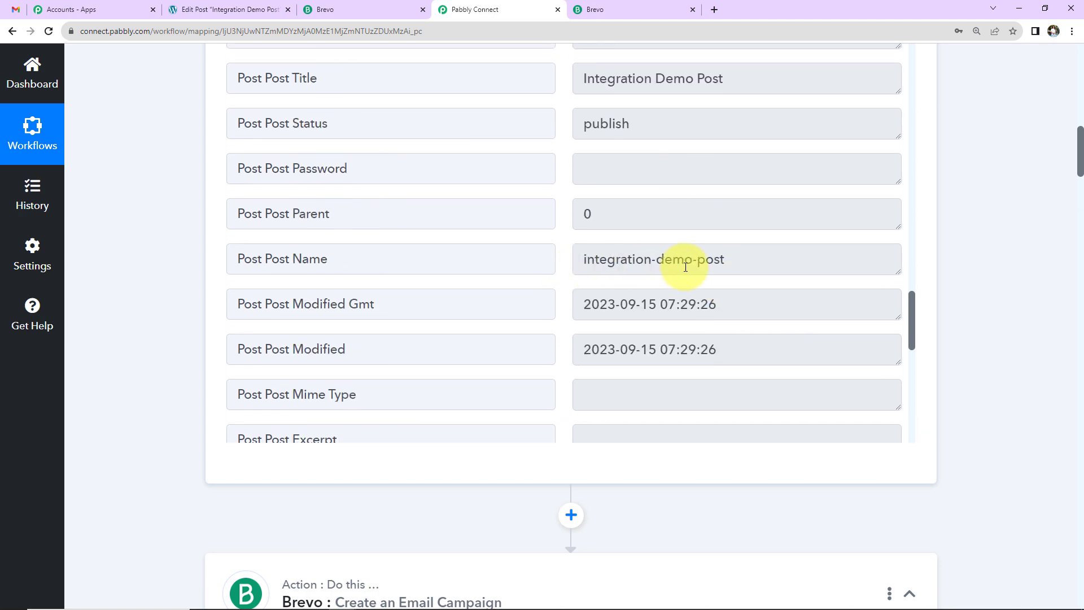
pyautogui.scroll(-14, 981, 253)
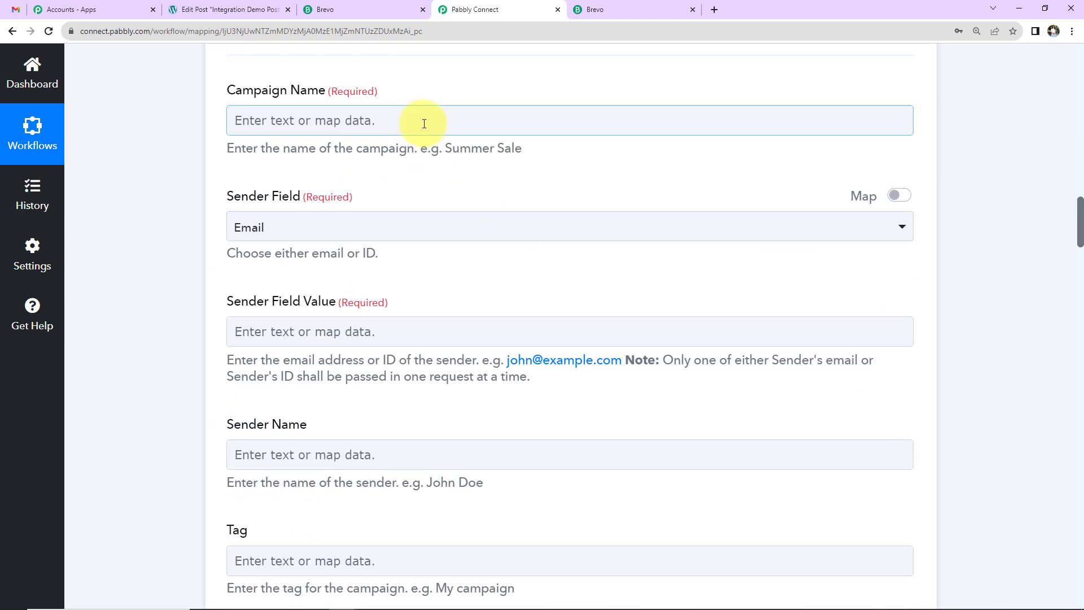
pyautogui.click(424, 123)
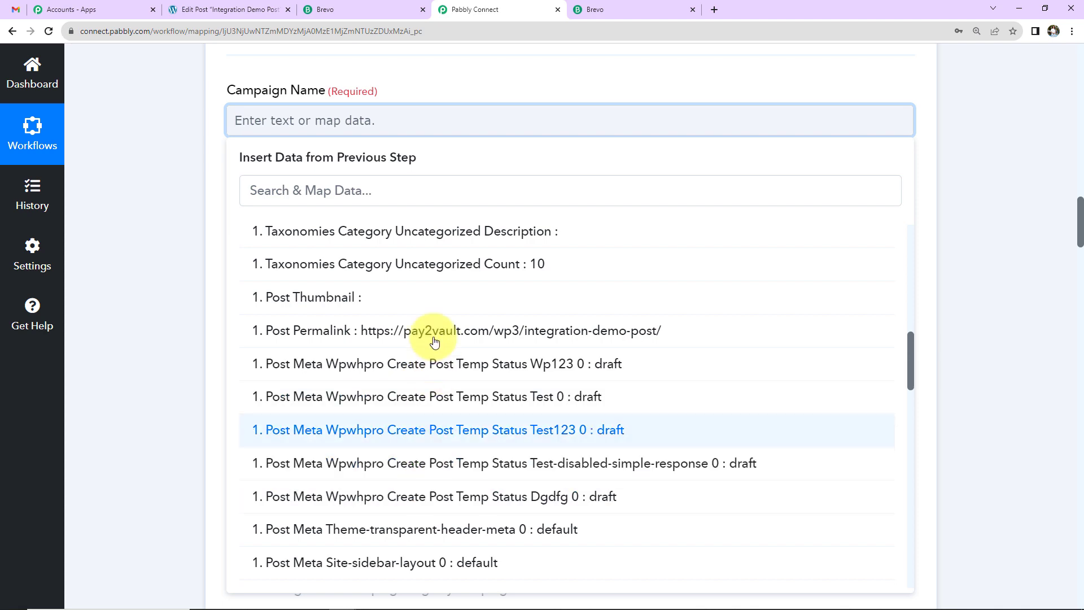
pyautogui.scroll(-15, 448, 364)
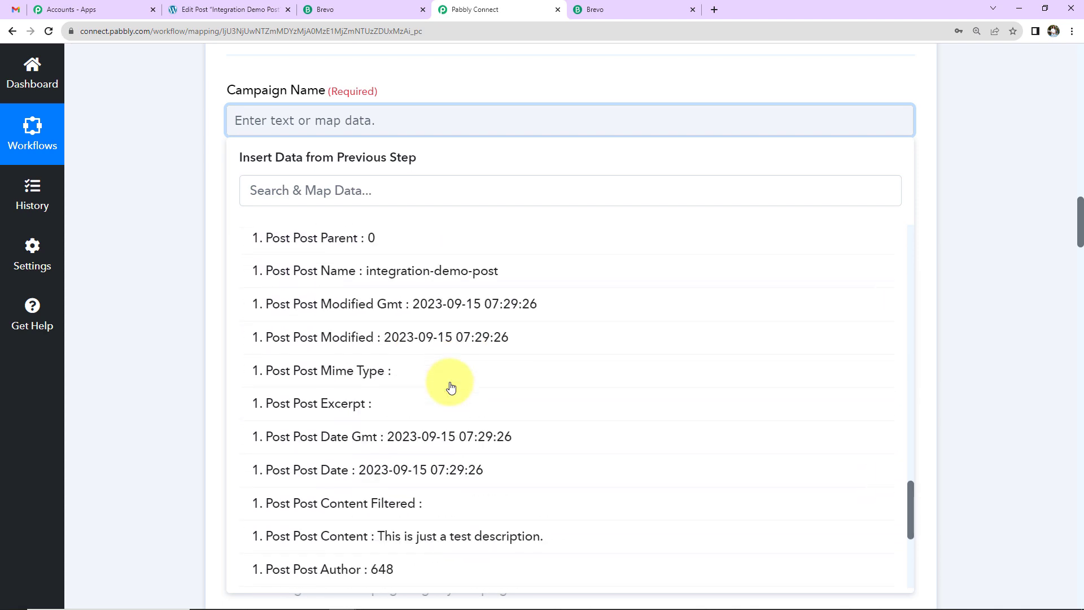
pyautogui.scroll(2, 450, 387)
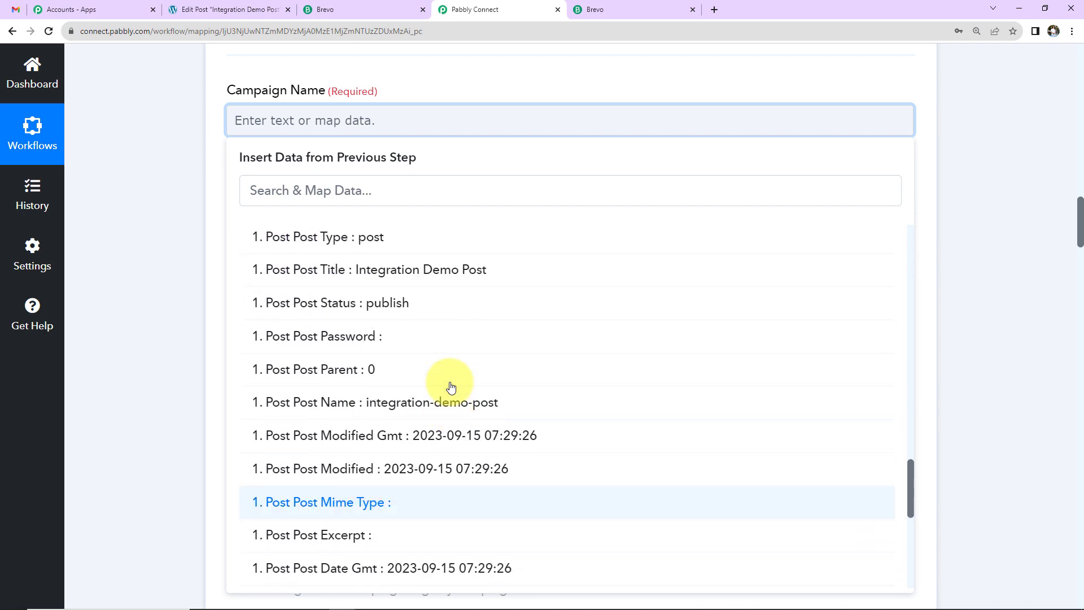
pyautogui.click(384, 275)
pyautogui.click(194, 181)
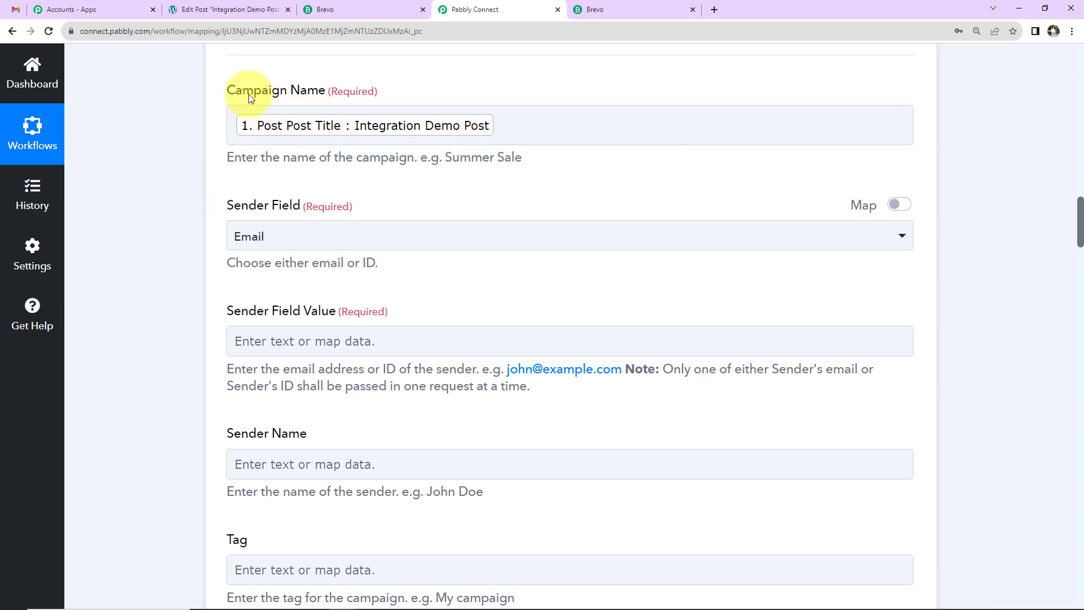
pyautogui.click(277, 138)
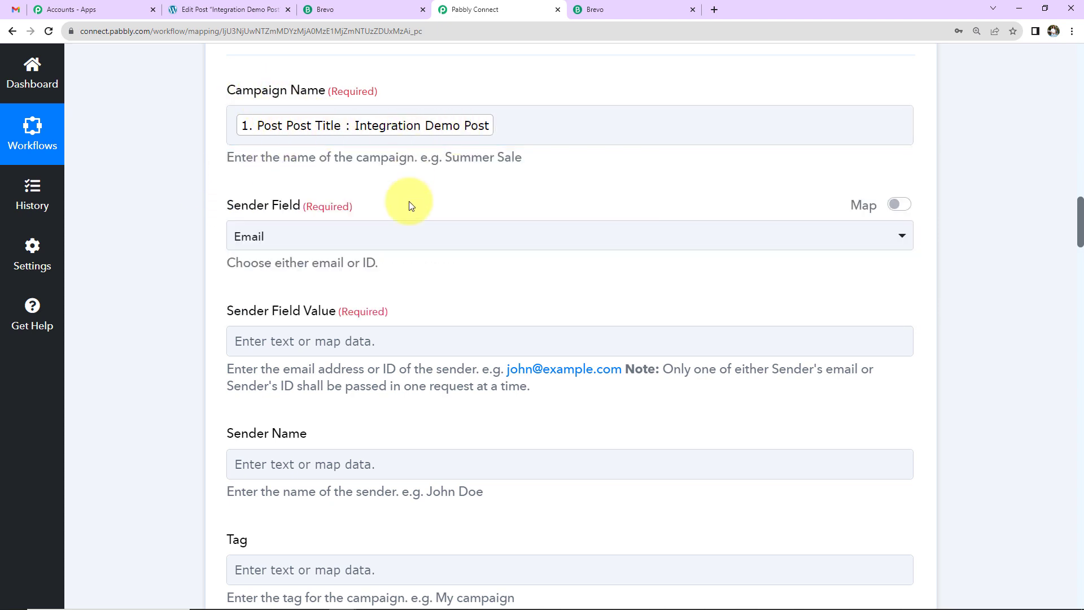
# Keep Email as the sender field type and paste the sender's email address
pyautogui.click(295, 233)
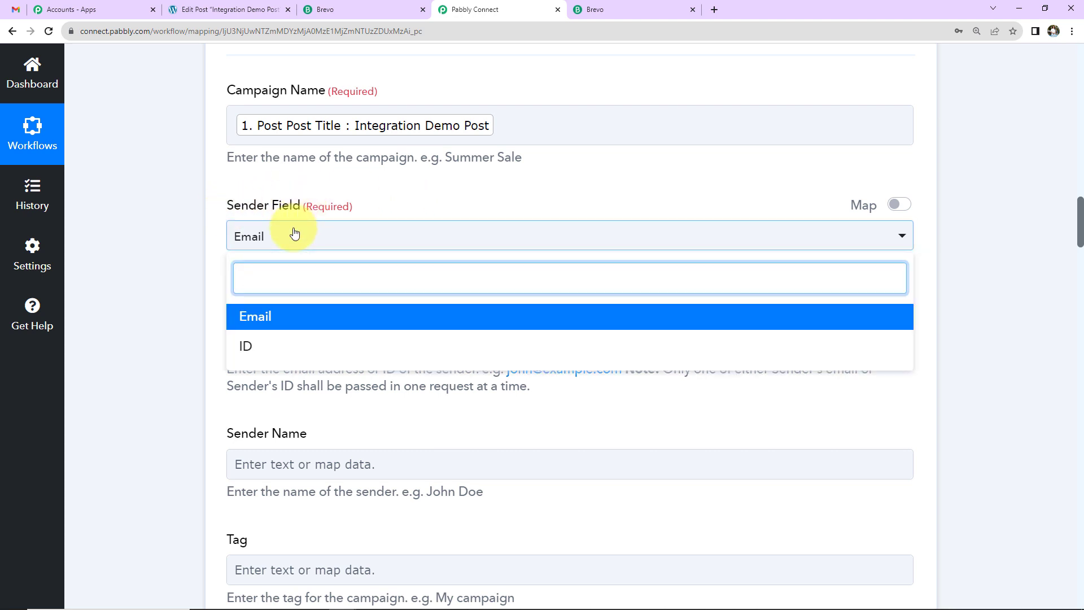
pyautogui.click(181, 250)
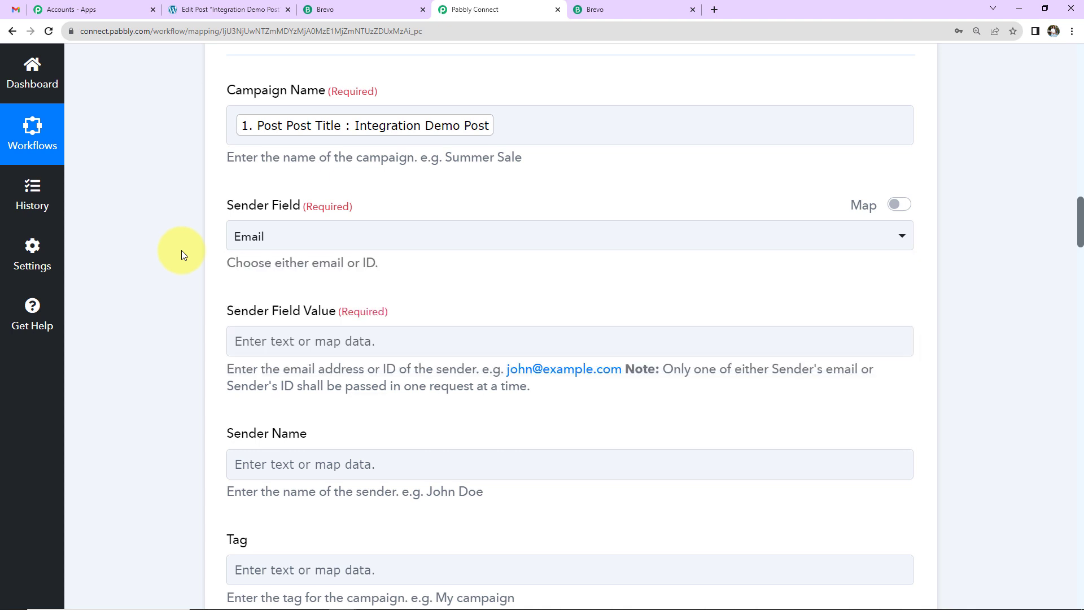
pyautogui.click(245, 342)
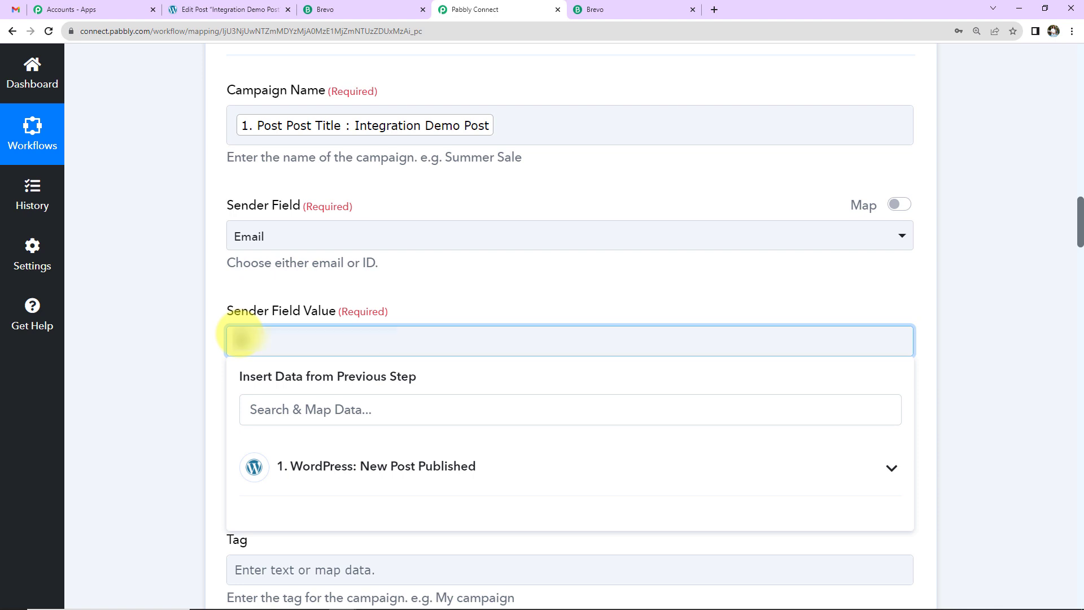
pyautogui.hotkey('ctrl', 'v')
pyautogui.click(171, 308)
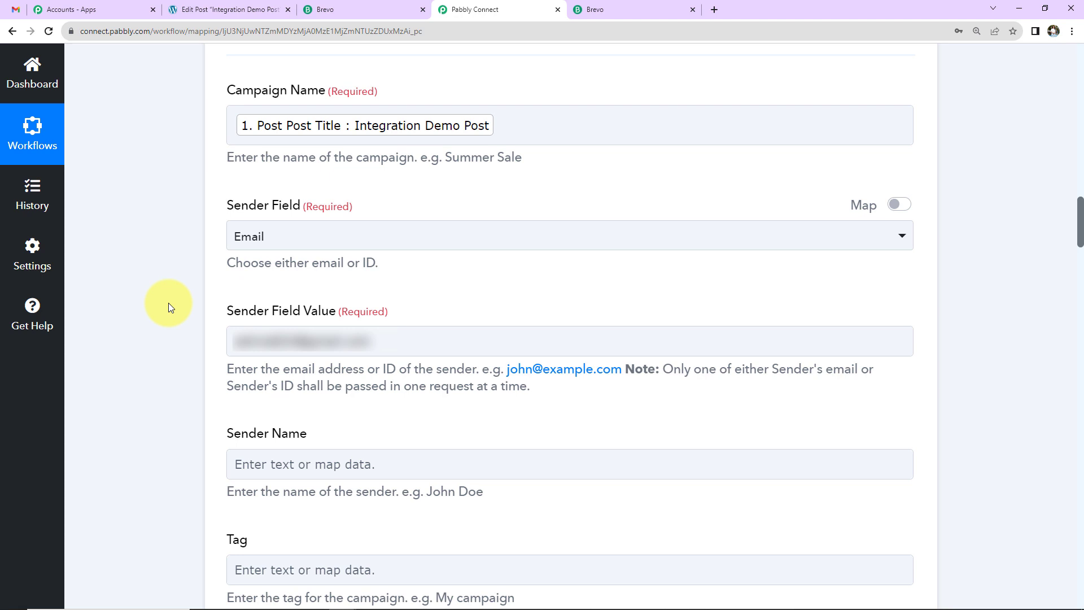
# Set the Sender Name to Pabbly Connect
pyautogui.scroll(-2, 334, 368)
pyautogui.click(269, 333)
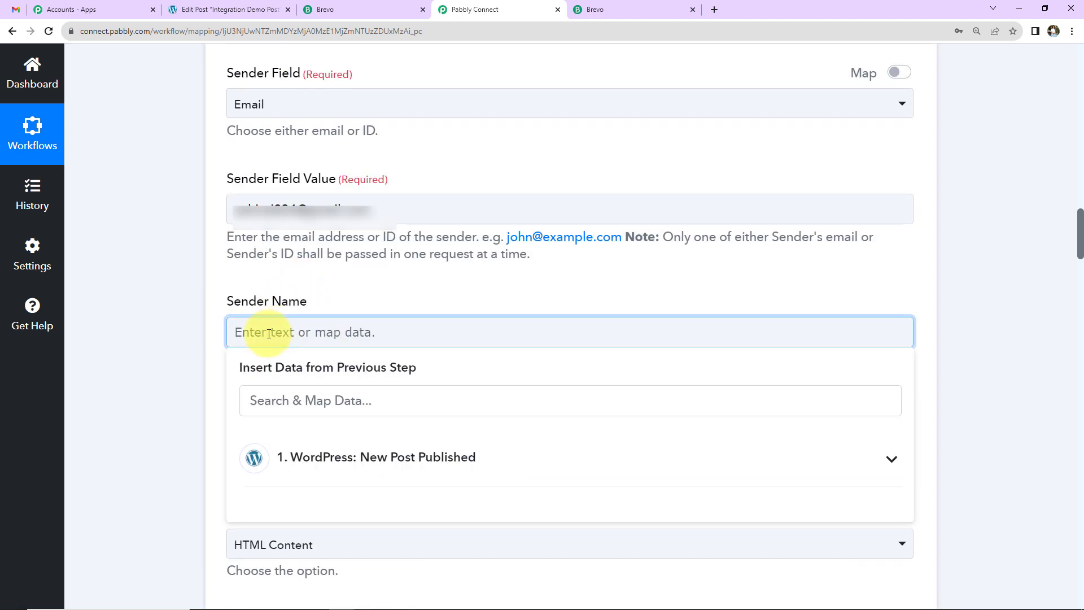
pyautogui.write('Pabbly Connect')
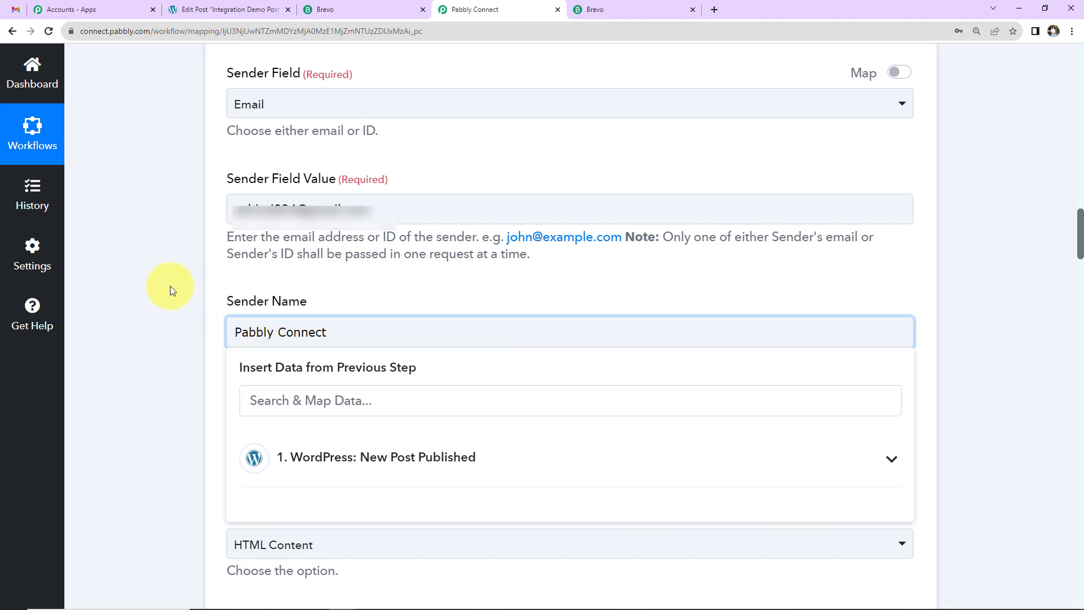
pyautogui.click(173, 284)
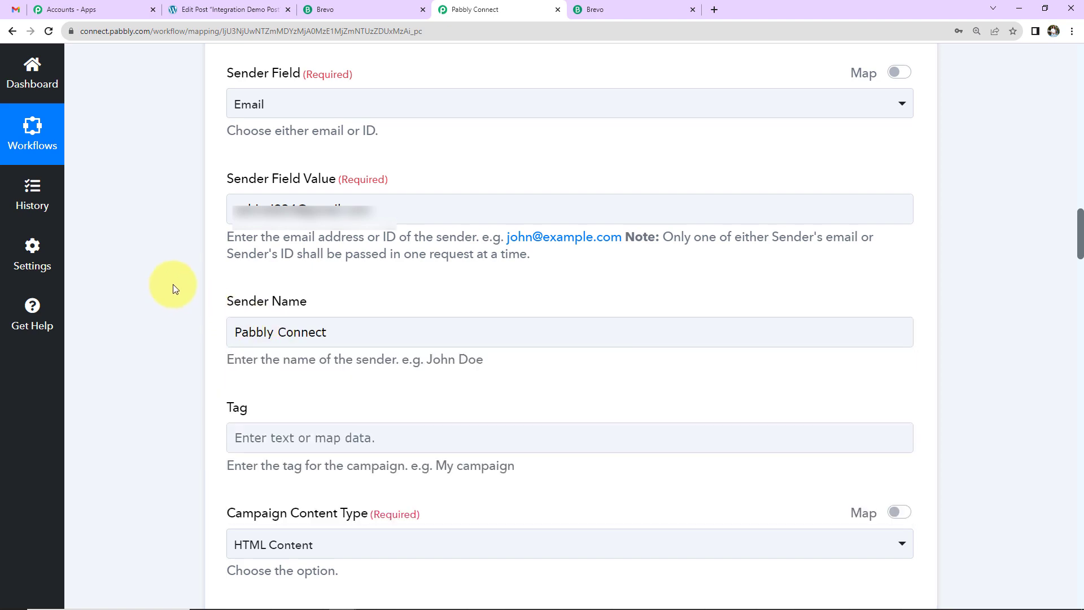
pyautogui.scroll(-4, 174, 283)
# Map the Tag field to Taxonomies Post Tag New-post-tag Name from the WordPress step
pyautogui.click(278, 176)
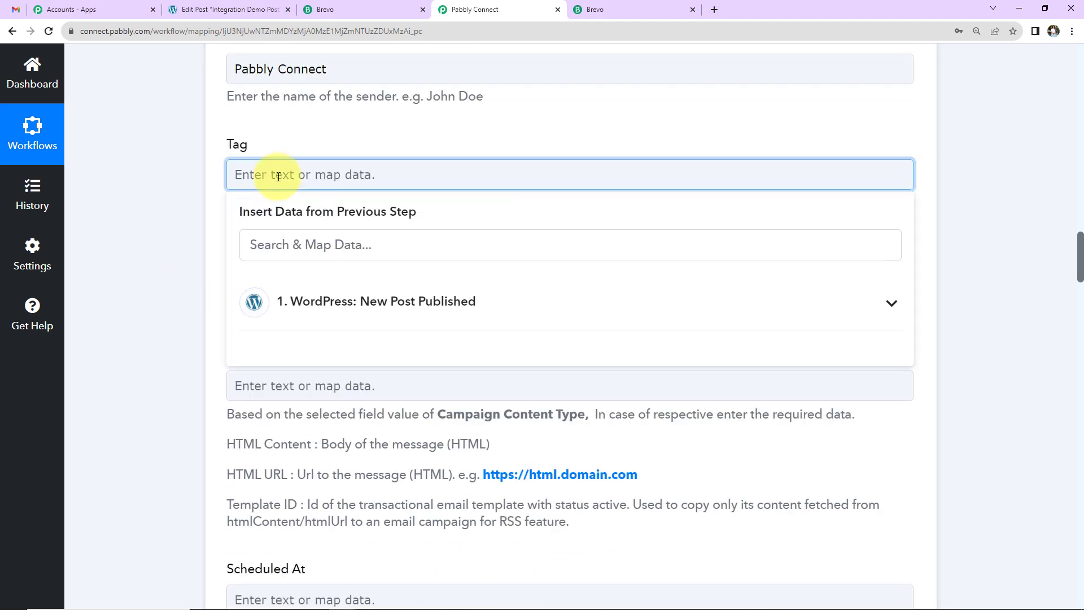
pyautogui.click(323, 295)
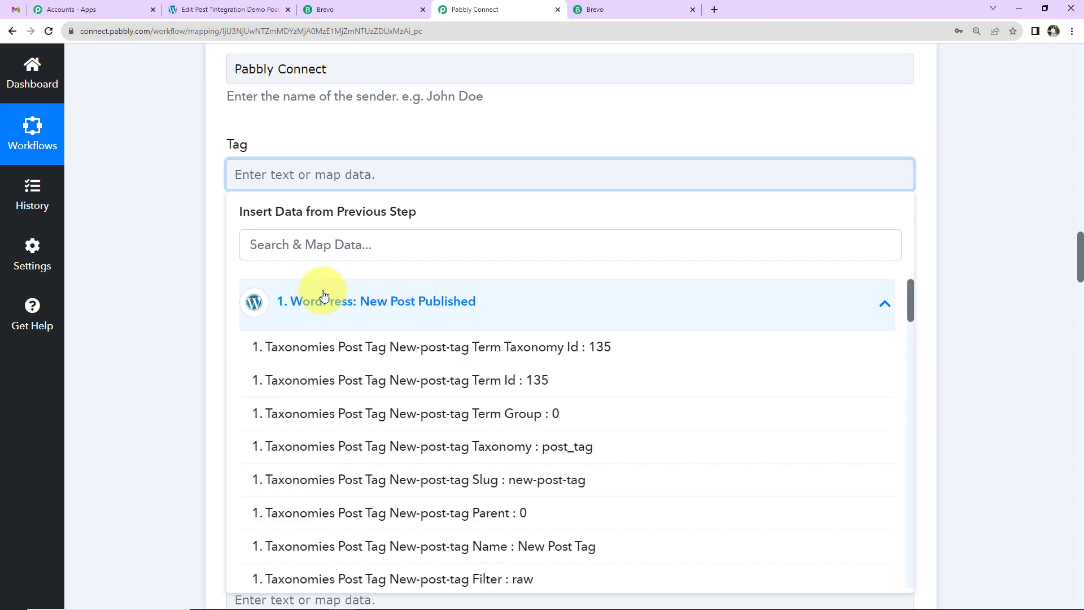
pyautogui.scroll(-2, 380, 418)
pyautogui.scroll(-5, 384, 416)
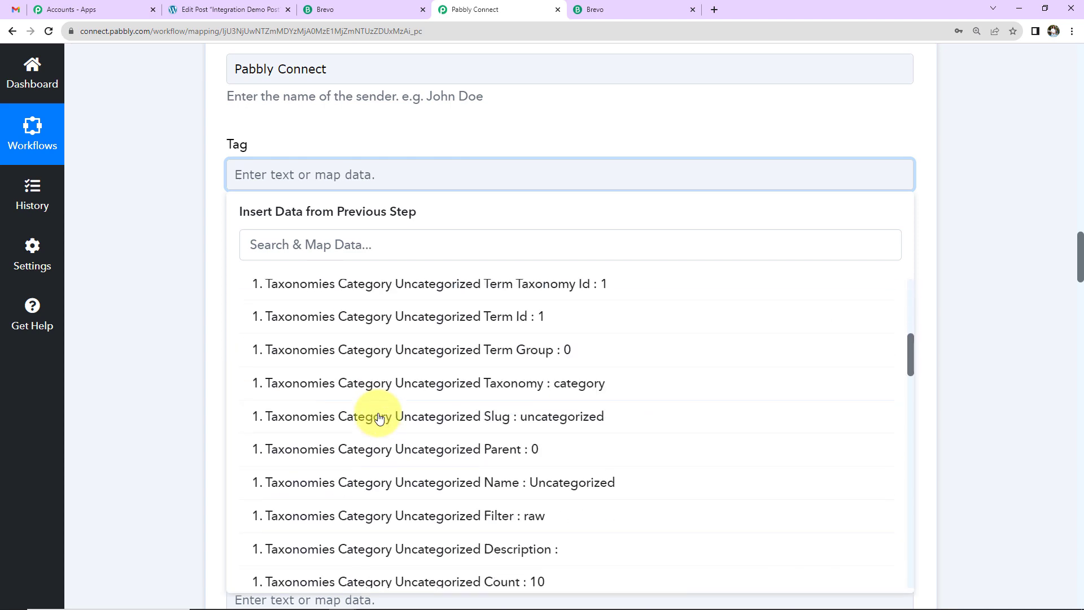
pyautogui.scroll(8, 387, 415)
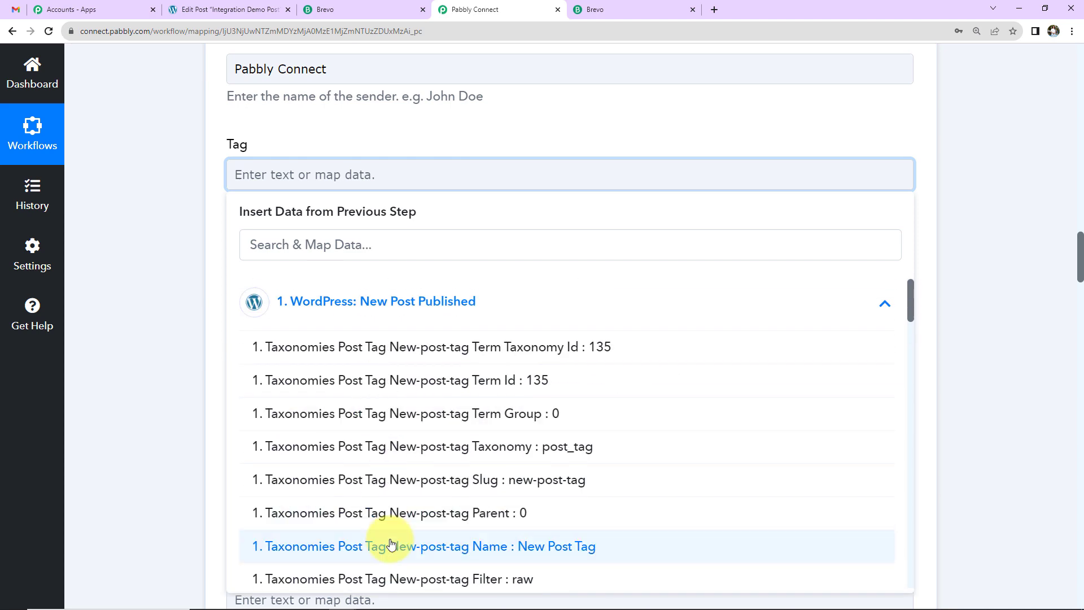
pyautogui.click(384, 545)
pyautogui.click(161, 340)
pyautogui.scroll(7, 264, 338)
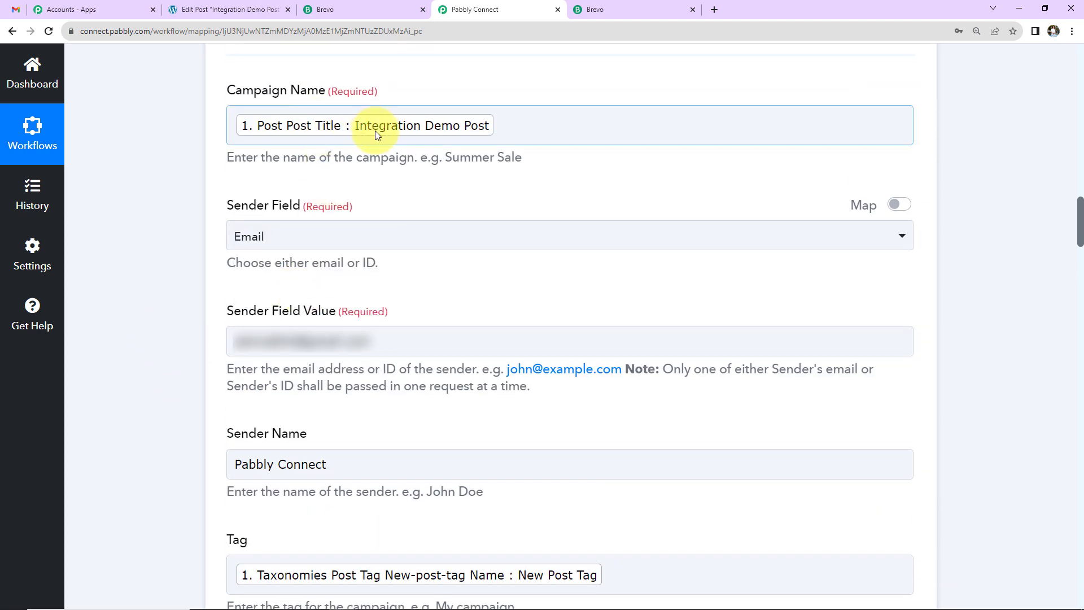
pyautogui.scroll(-2, 384, 325)
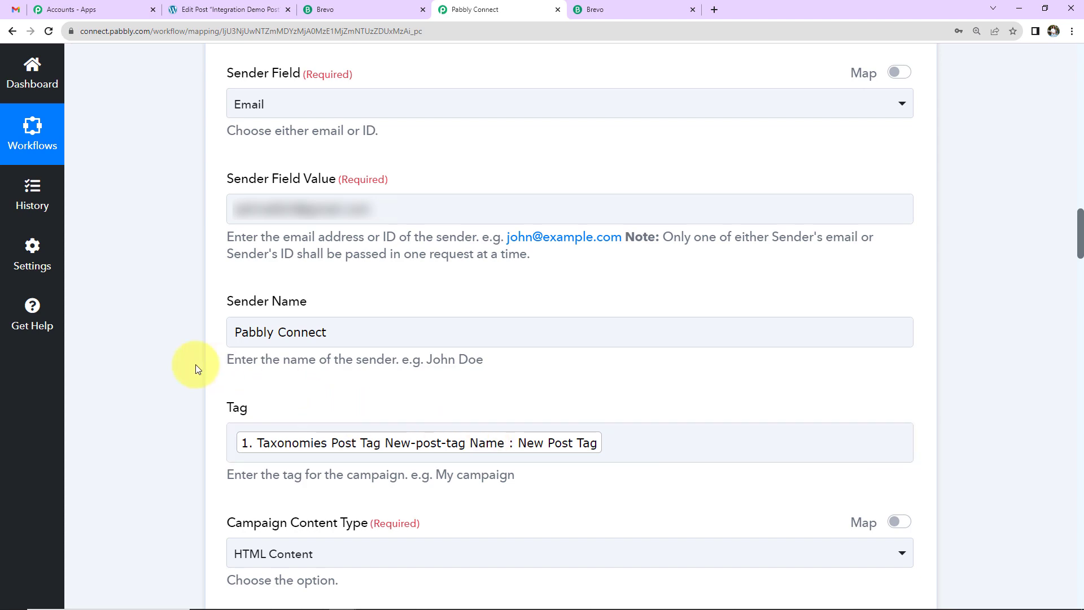
pyautogui.scroll(-7, 142, 353)
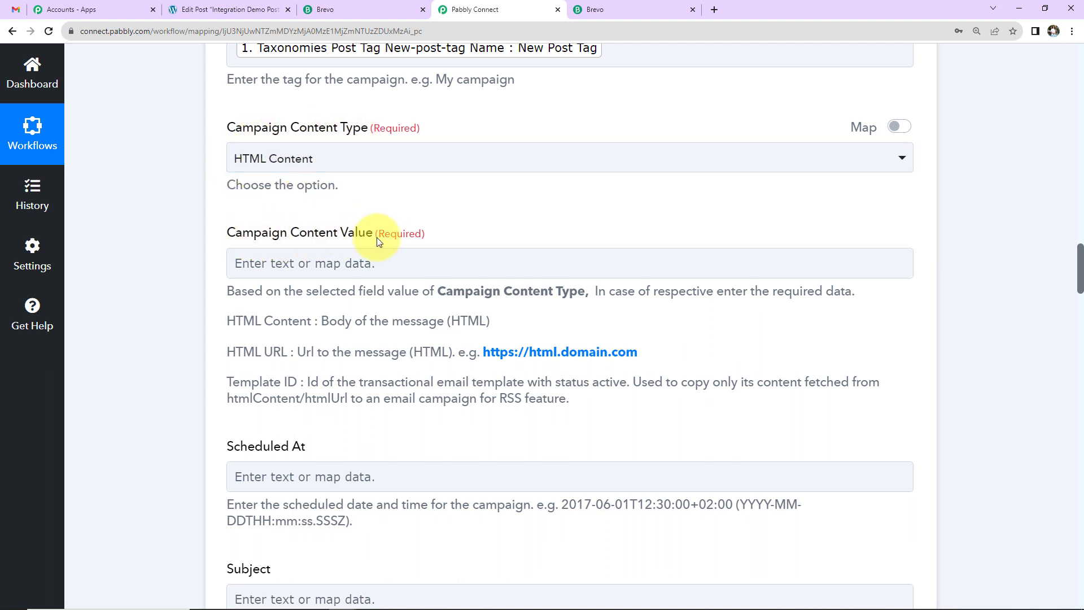
# Insert Post Post Title into Campaign Content Value, followed by a new line
pyautogui.click(356, 261)
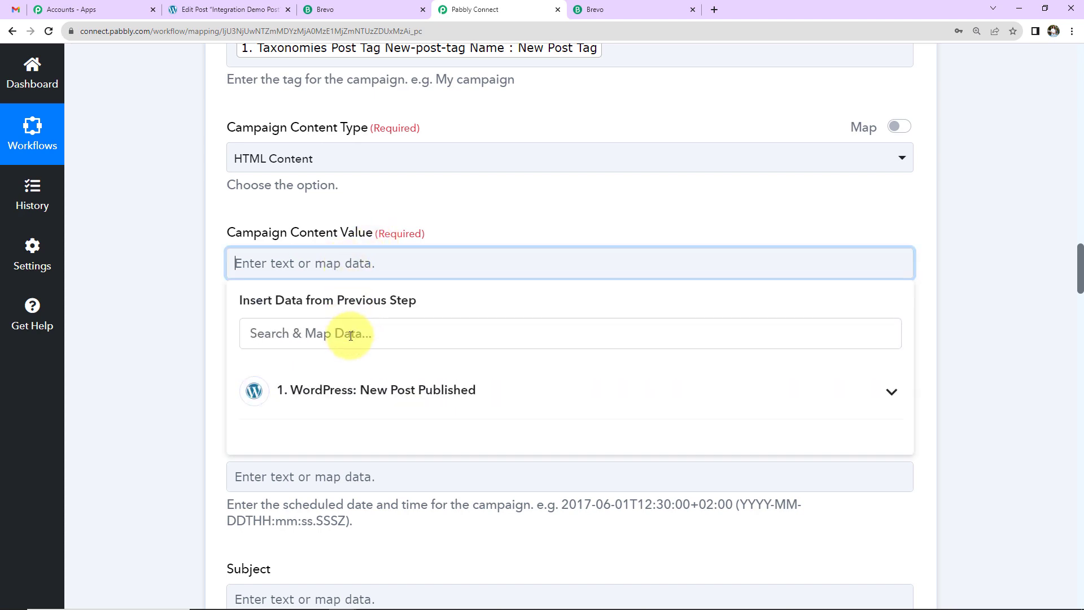
pyautogui.click(326, 399)
pyautogui.scroll(-8, 395, 451)
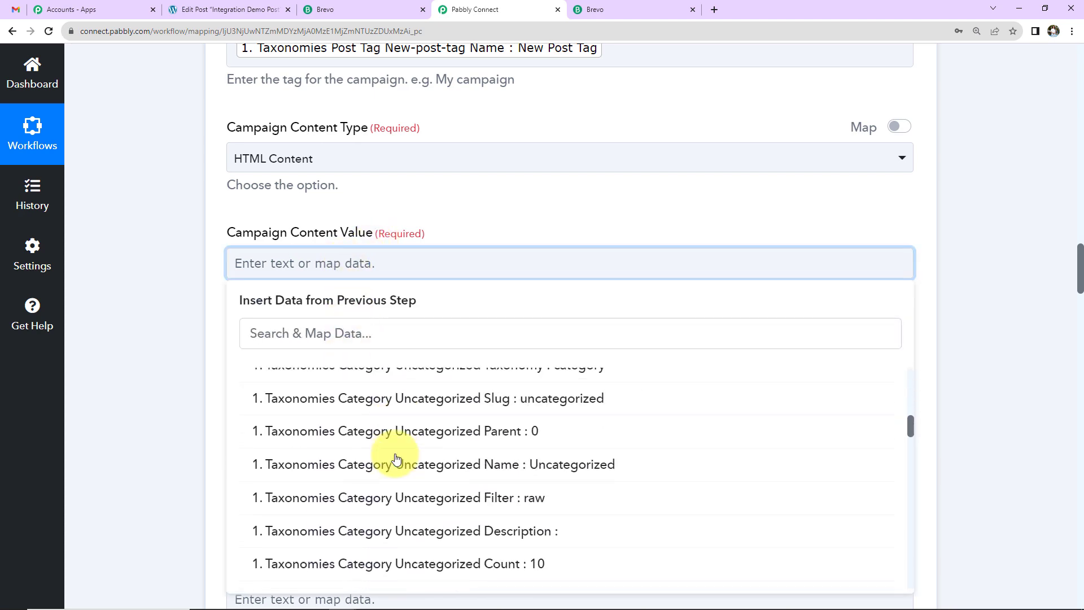
pyautogui.scroll(-12, 395, 458)
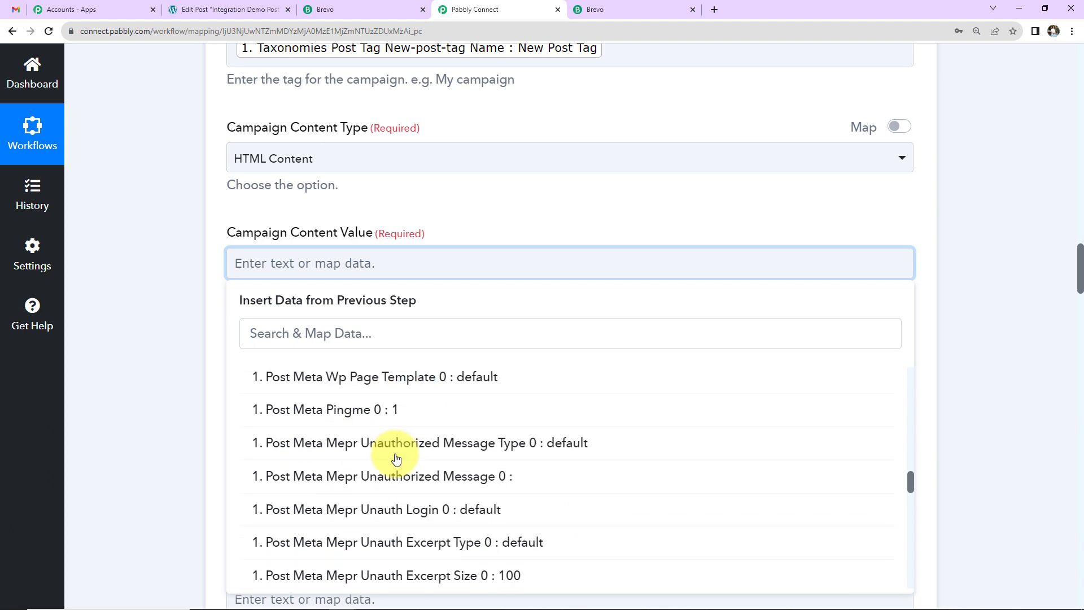
pyautogui.scroll(-10, 396, 458)
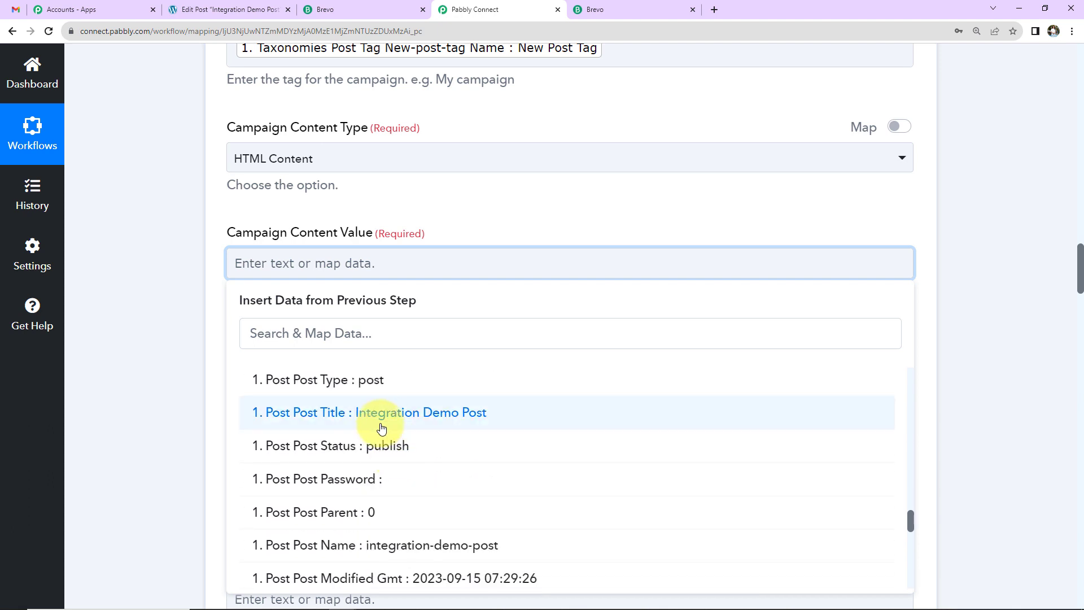
pyautogui.click(382, 418)
pyautogui.press('Return')
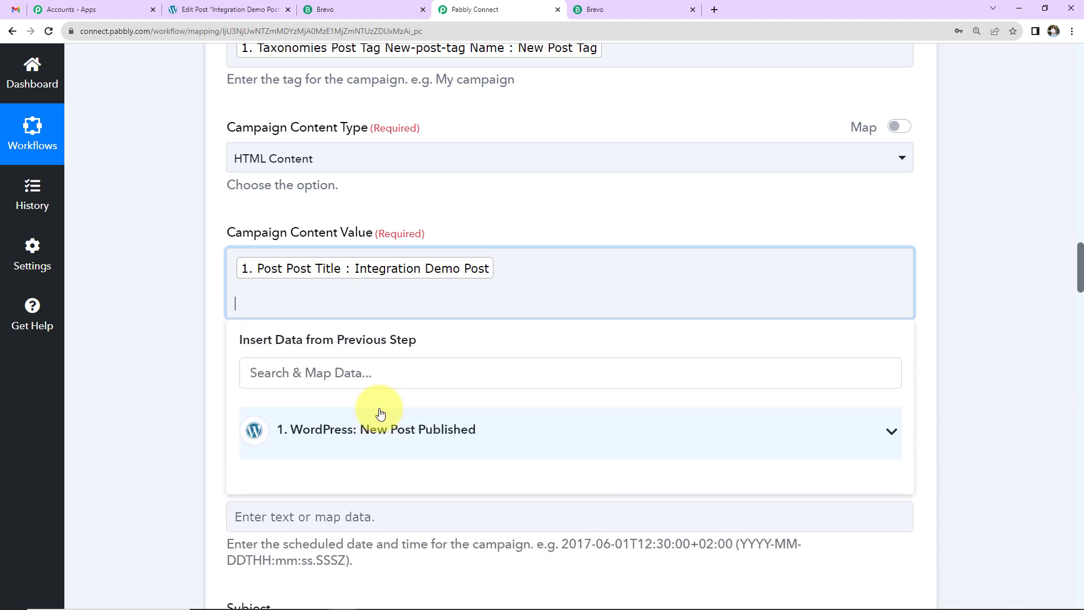
# Insert Post Post Content on the line below the title
pyautogui.click(380, 414)
pyautogui.scroll(-10, 467, 508)
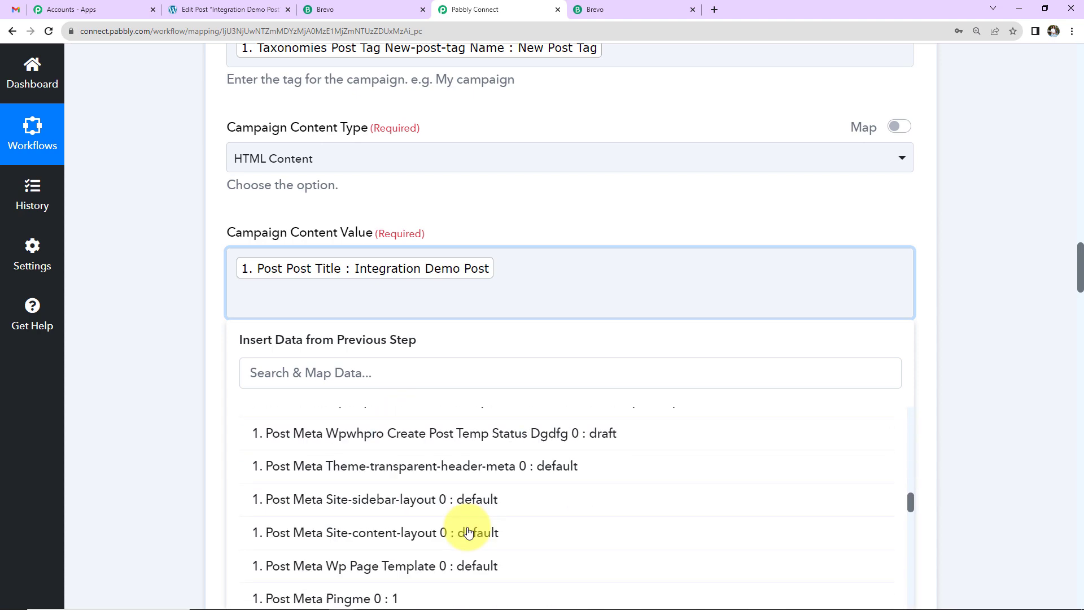
pyautogui.scroll(-15, 468, 532)
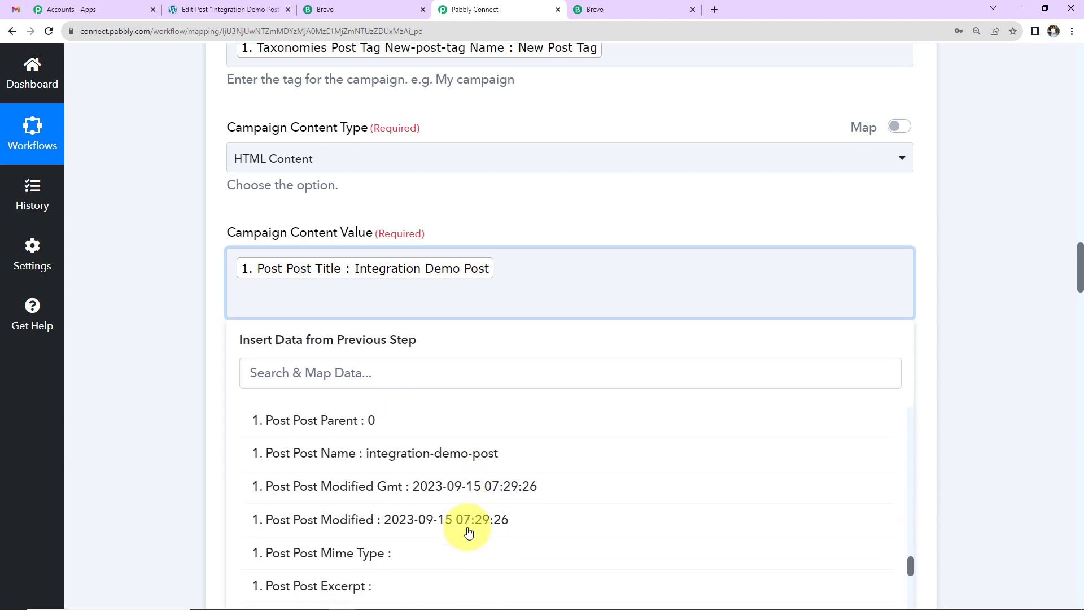
pyautogui.scroll(-3, 468, 532)
pyautogui.click(405, 453)
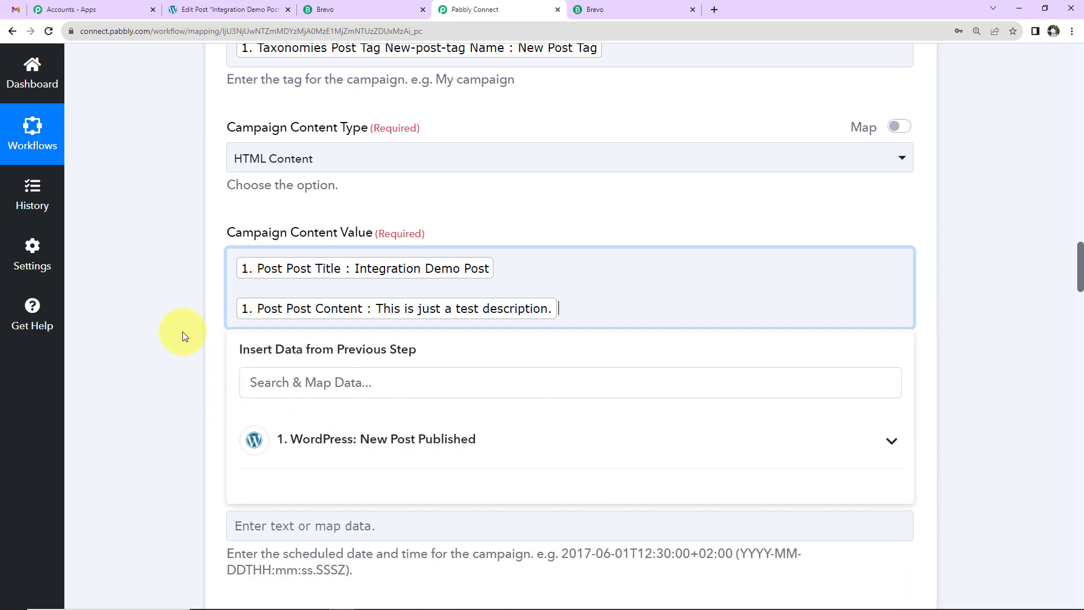
pyautogui.click(182, 331)
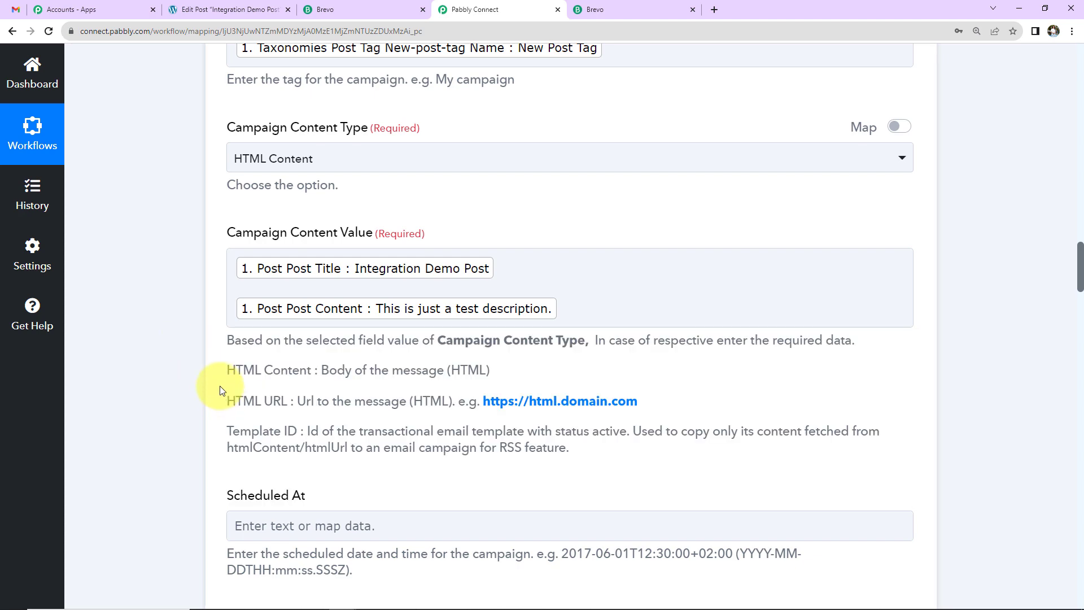
pyautogui.scroll(-5, 219, 385)
# Leave the scheduled date and time field empty for now
pyautogui.click(302, 251)
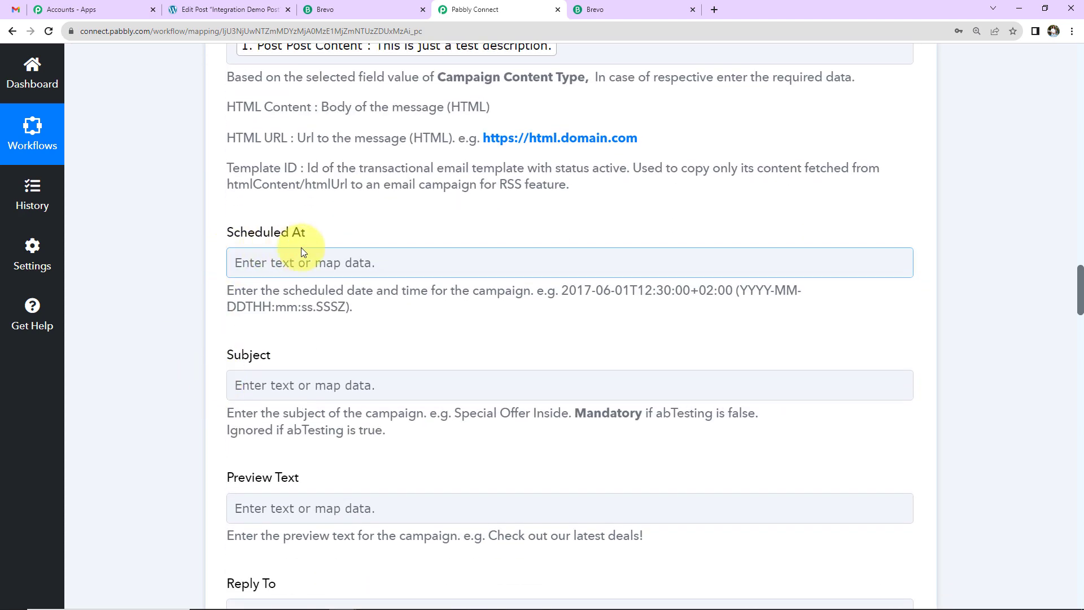
pyautogui.click(275, 301)
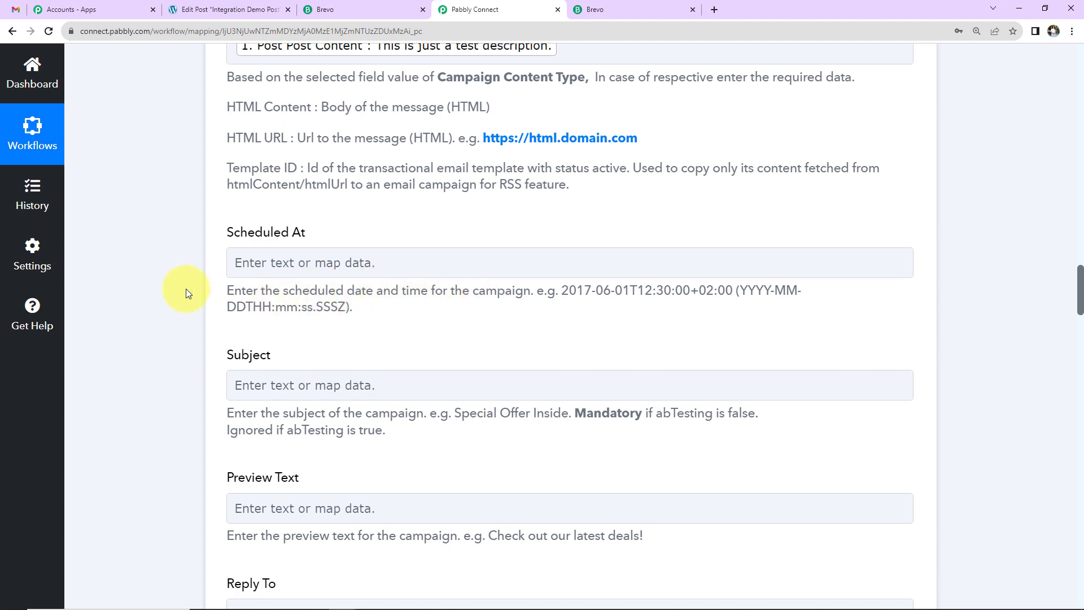
pyautogui.scroll(10, 179, 295)
pyautogui.scroll(12, 178, 293)
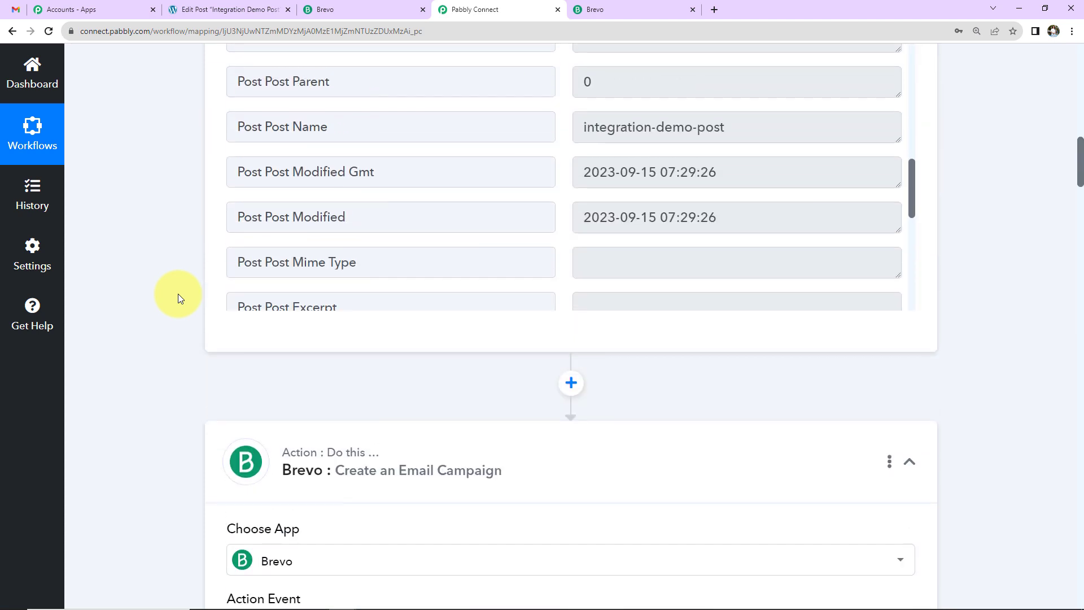
# Insert a Date/Time Formatter by Pabbly step before the Brevo action and list its events
pyautogui.click(571, 384)
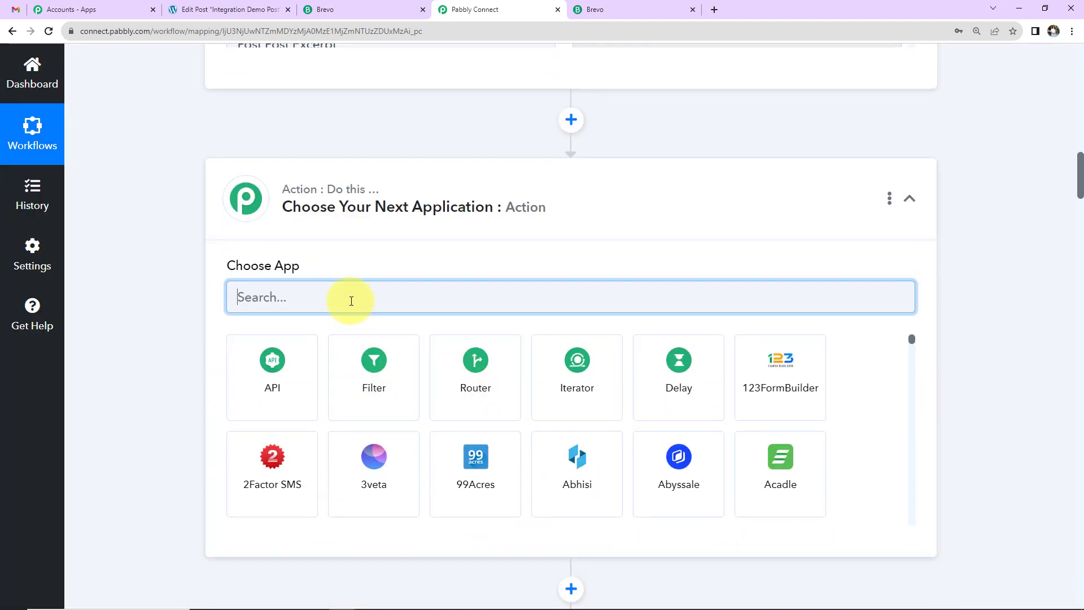
pyautogui.write('date')
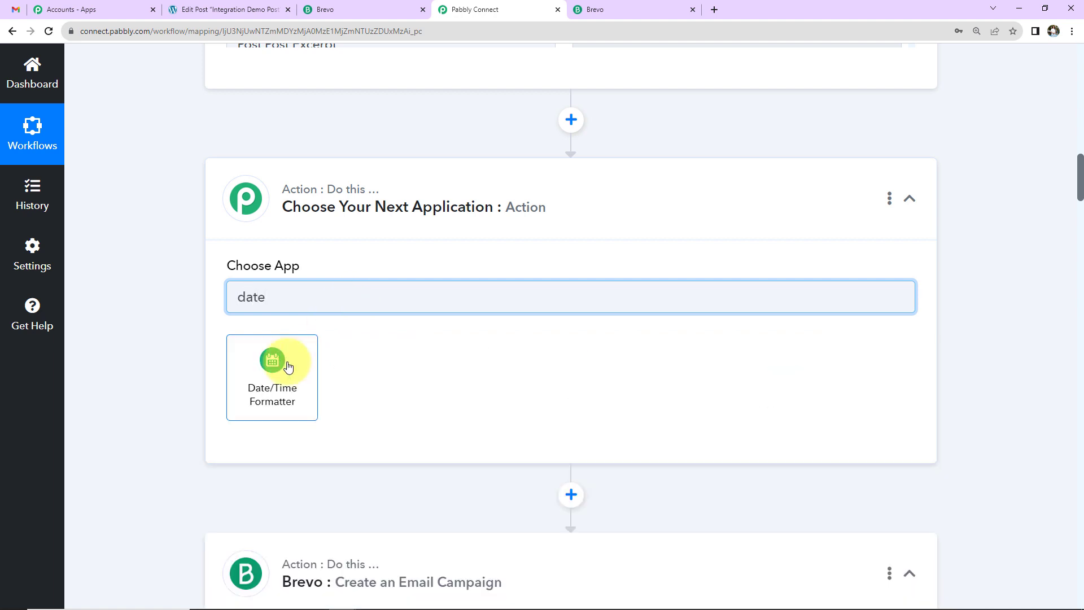
pyautogui.click(275, 370)
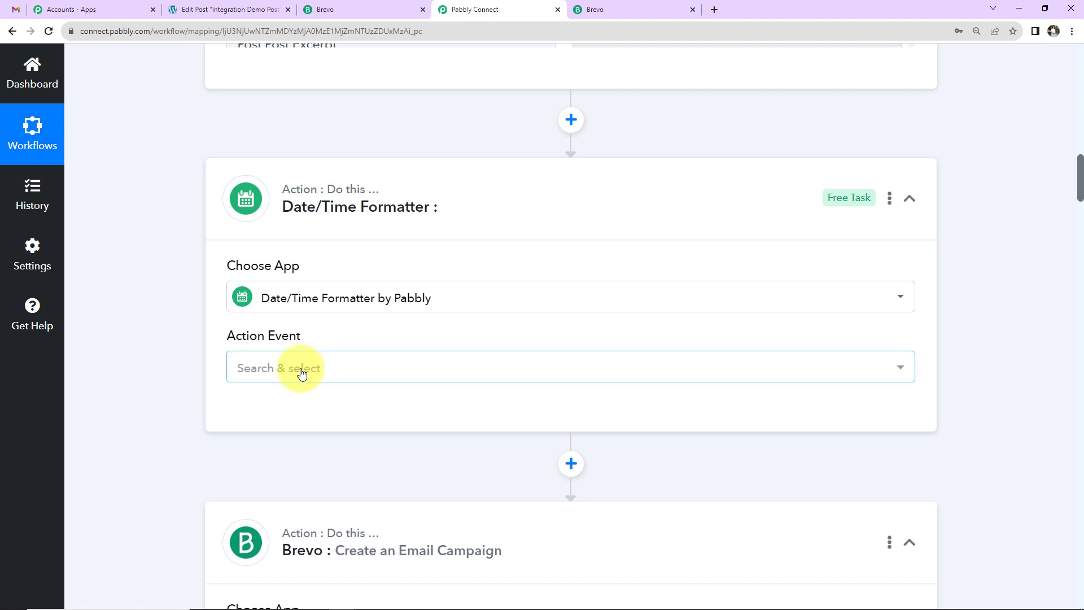
pyautogui.click(301, 371)
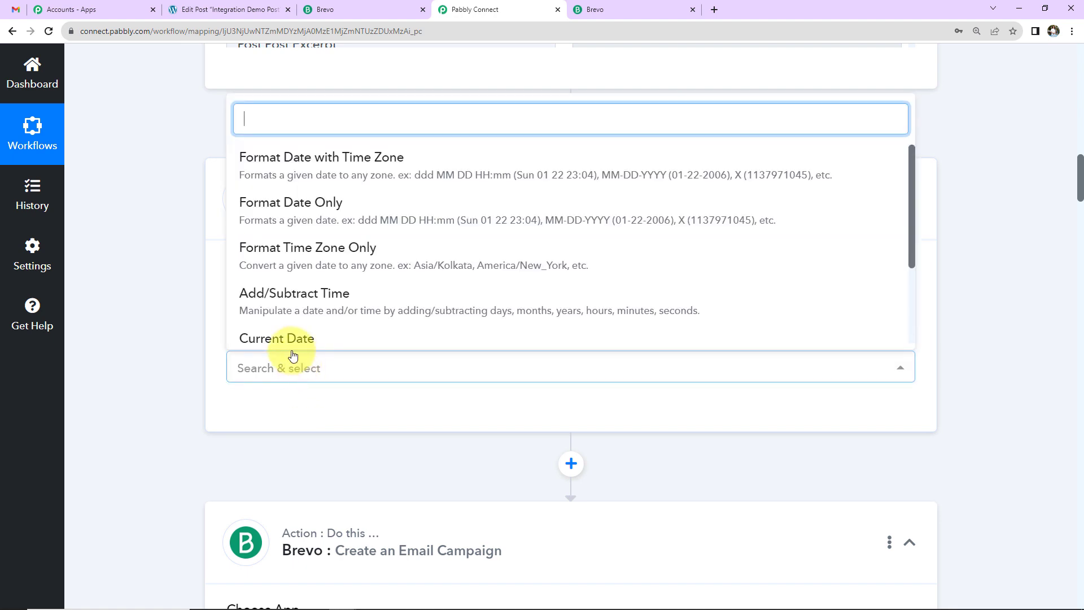
pyautogui.scroll(-2, 288, 265)
# Set the formatter event to Modify Current Date, connect it, and check Brevo's Scheduled At format
pyautogui.click(295, 281)
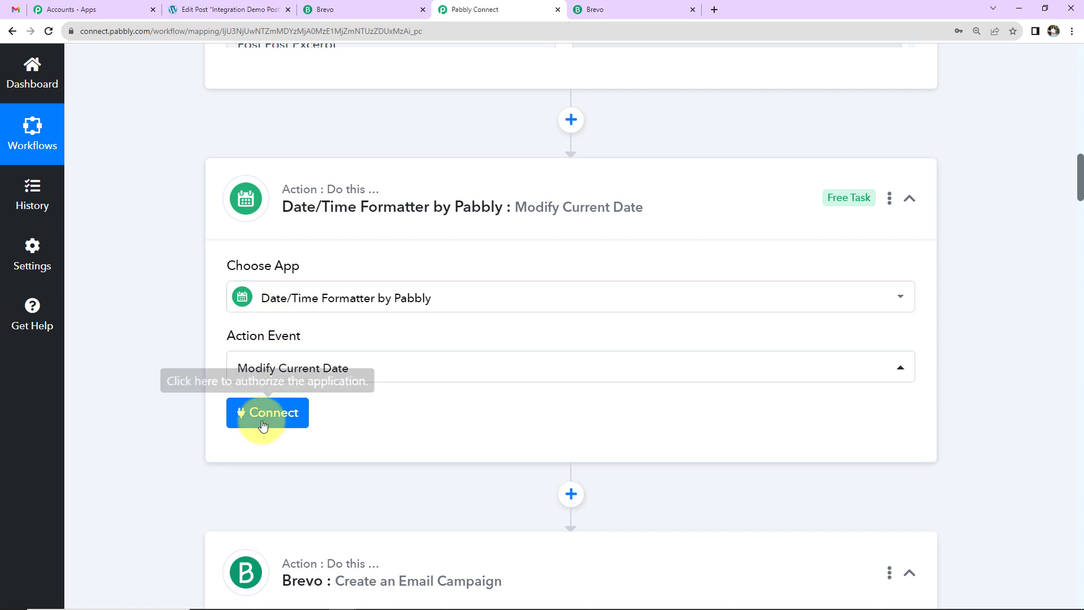
pyautogui.click(263, 422)
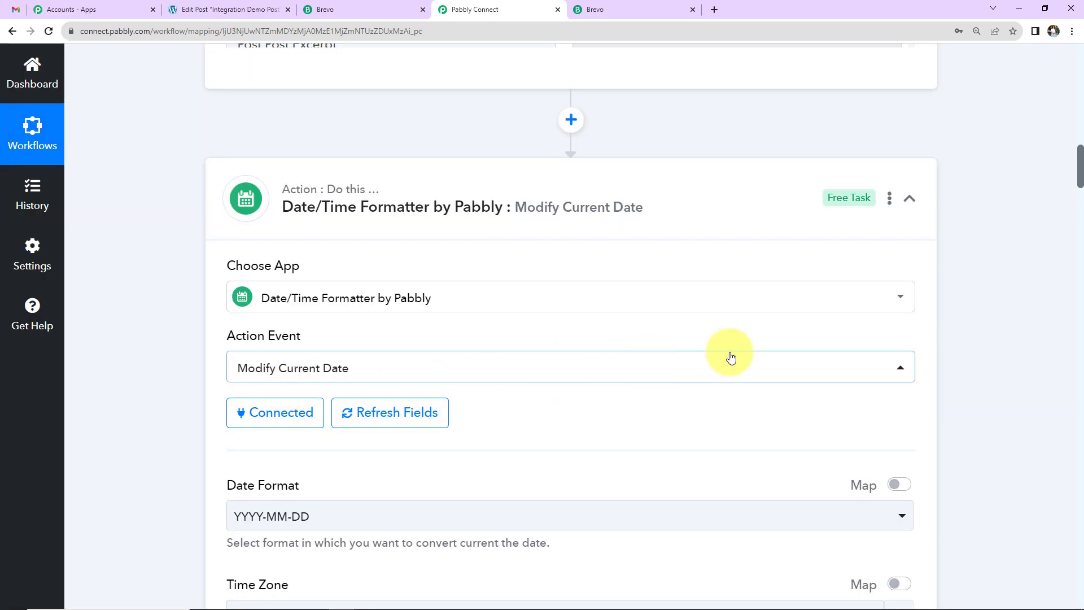
pyautogui.scroll(-7, 745, 343)
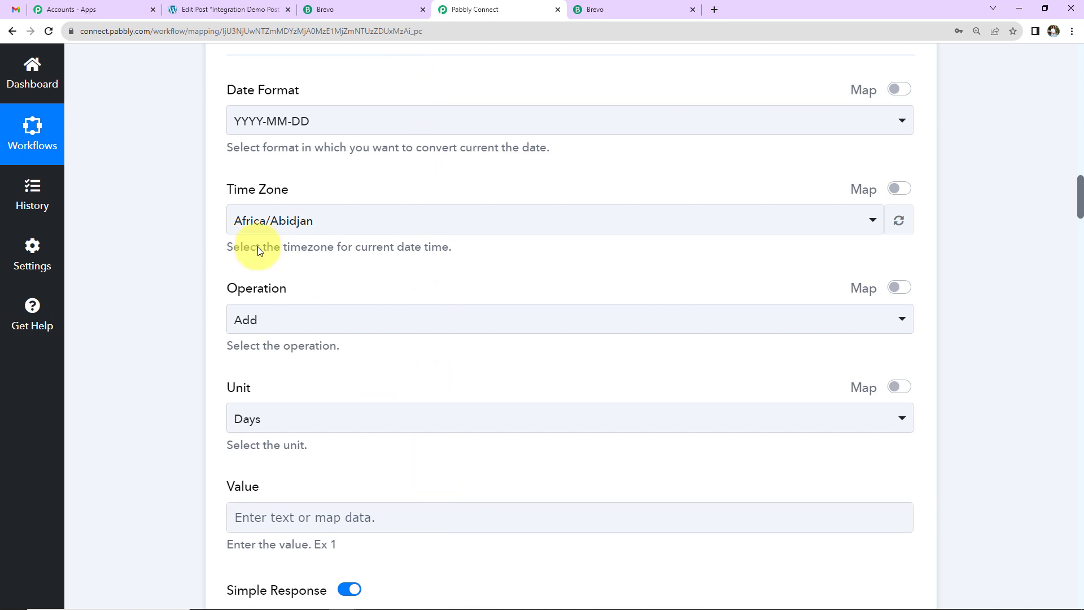
pyautogui.scroll(-15, 1019, 292)
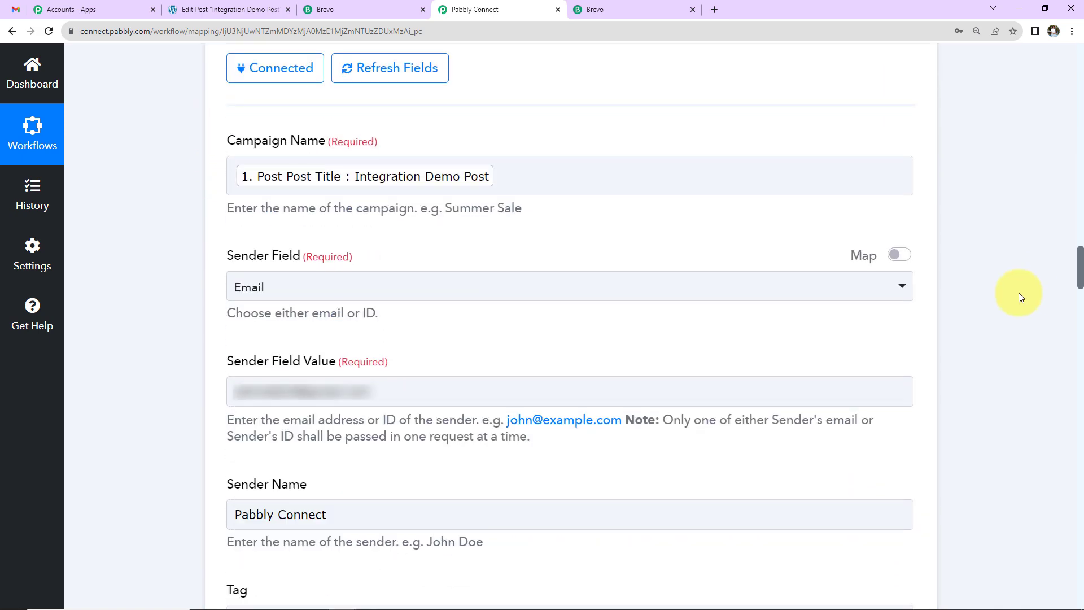
pyautogui.scroll(-9, 1018, 292)
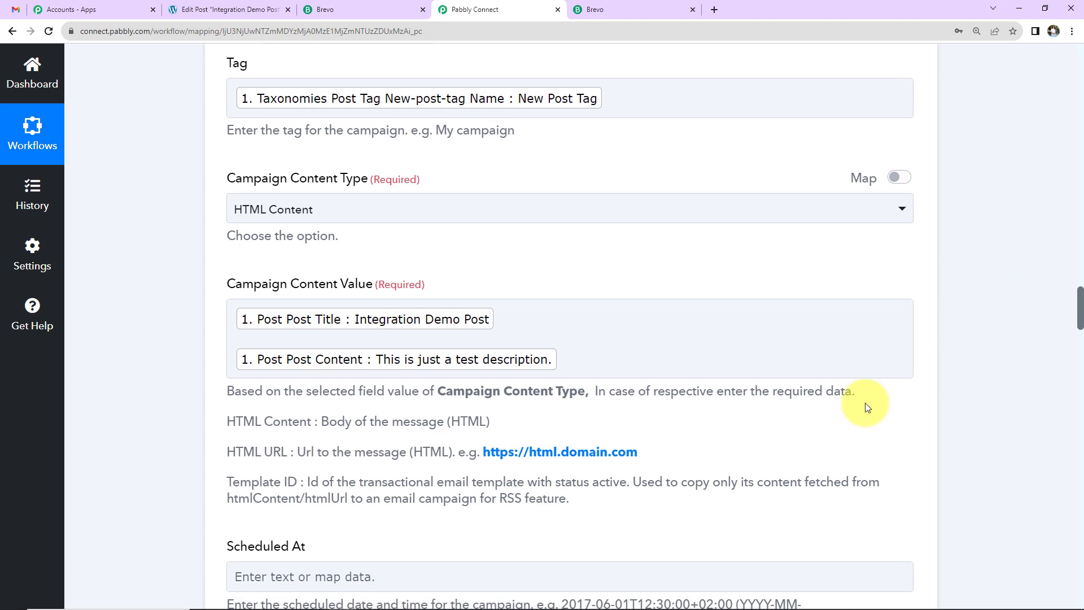
pyautogui.scroll(-5, 904, 390)
pyautogui.moveTo(560, 340); pyautogui.dragTo(746, 341)
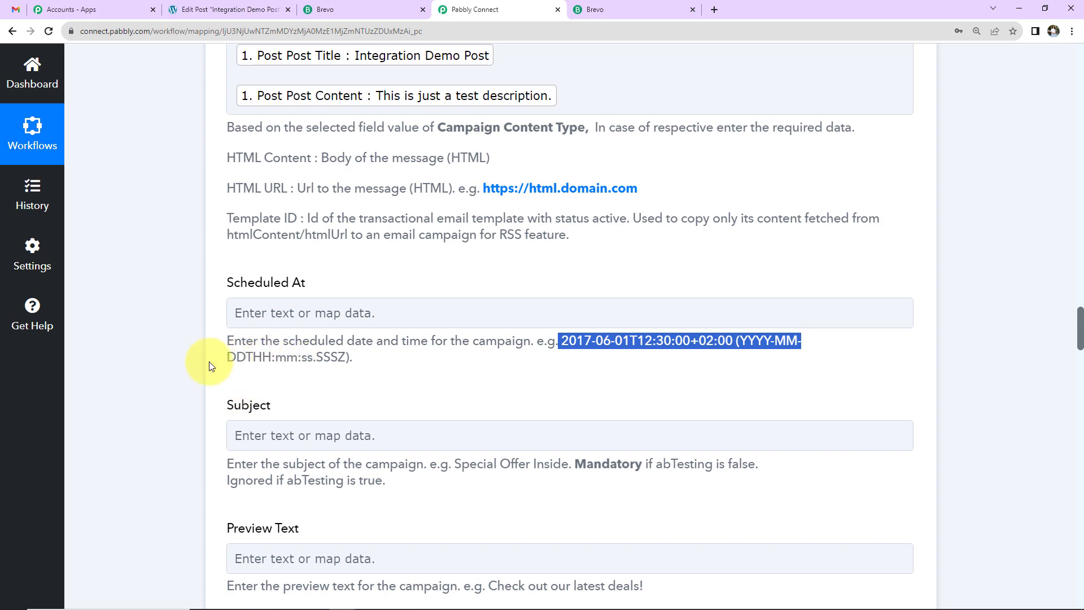
pyautogui.scroll(10, 128, 365)
pyautogui.scroll(15, 127, 361)
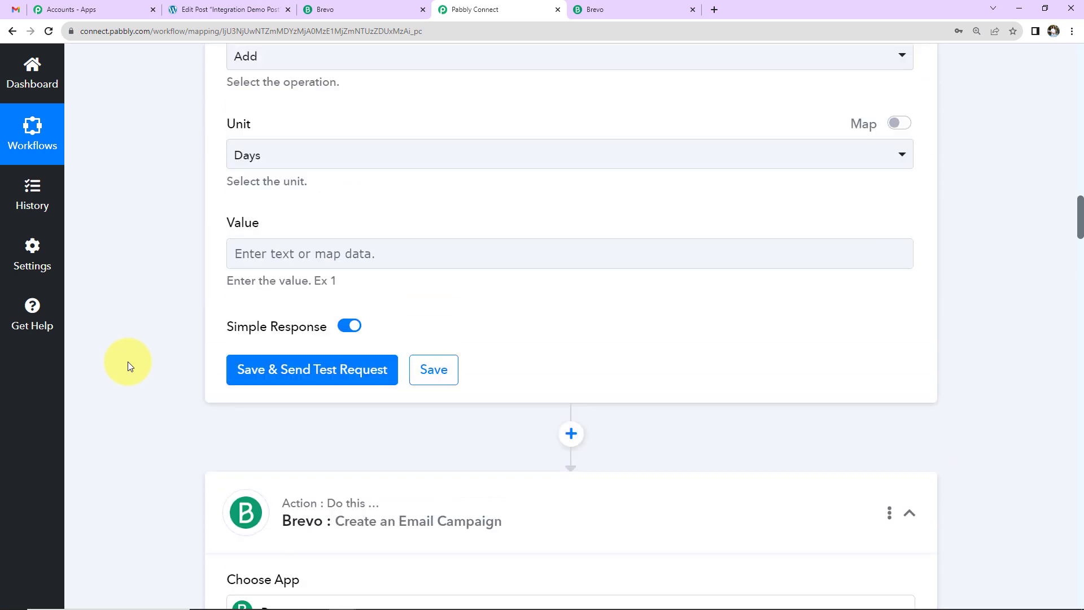
# Set the formatter's Date Format to YYYY-MM-DDTHH:mm:ssZ and its Time Zone to Etc/UTC
pyautogui.click(317, 384)
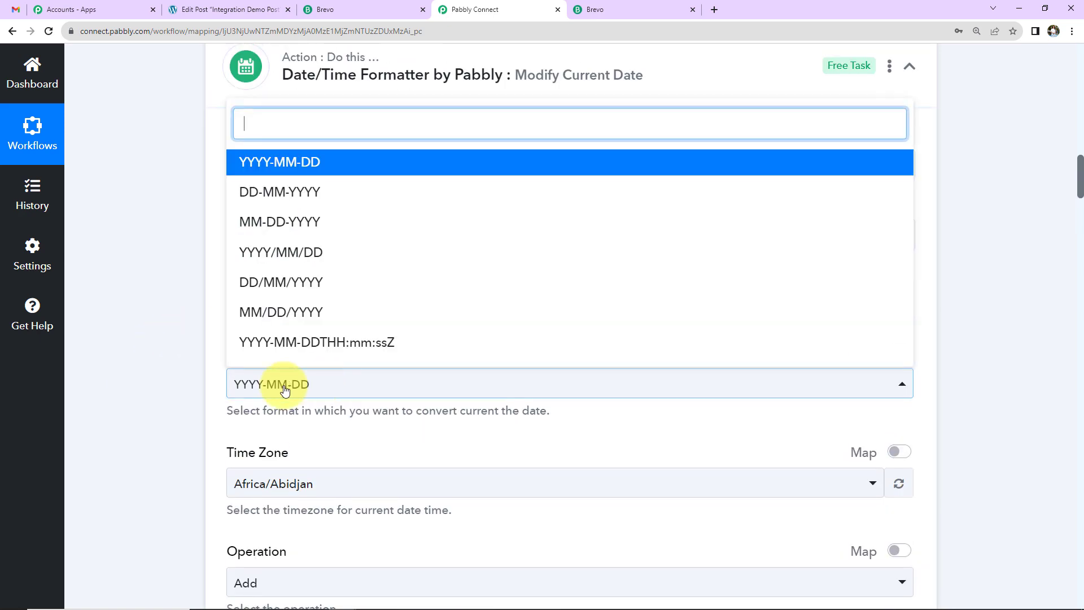
pyautogui.click(282, 343)
pyautogui.scroll(-2, 174, 352)
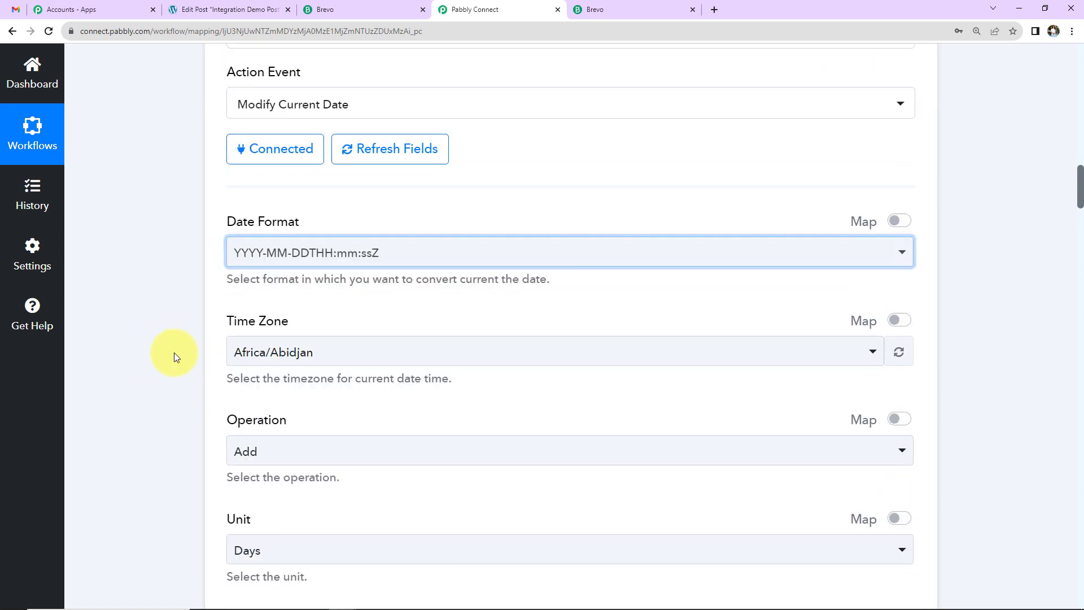
pyautogui.click(323, 351)
pyautogui.click(195, 347)
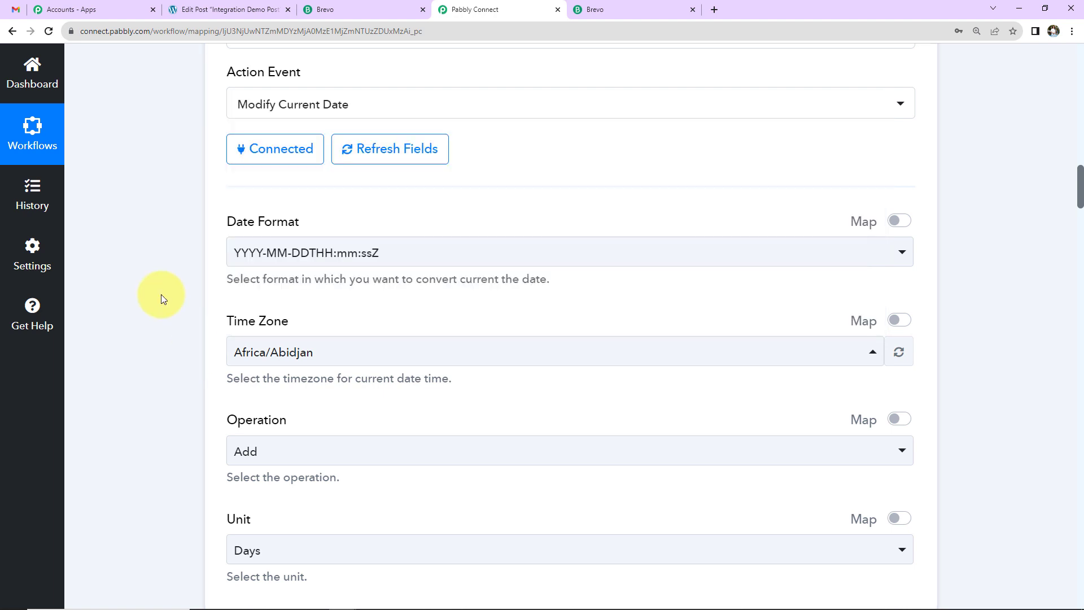
pyautogui.click(359, 365)
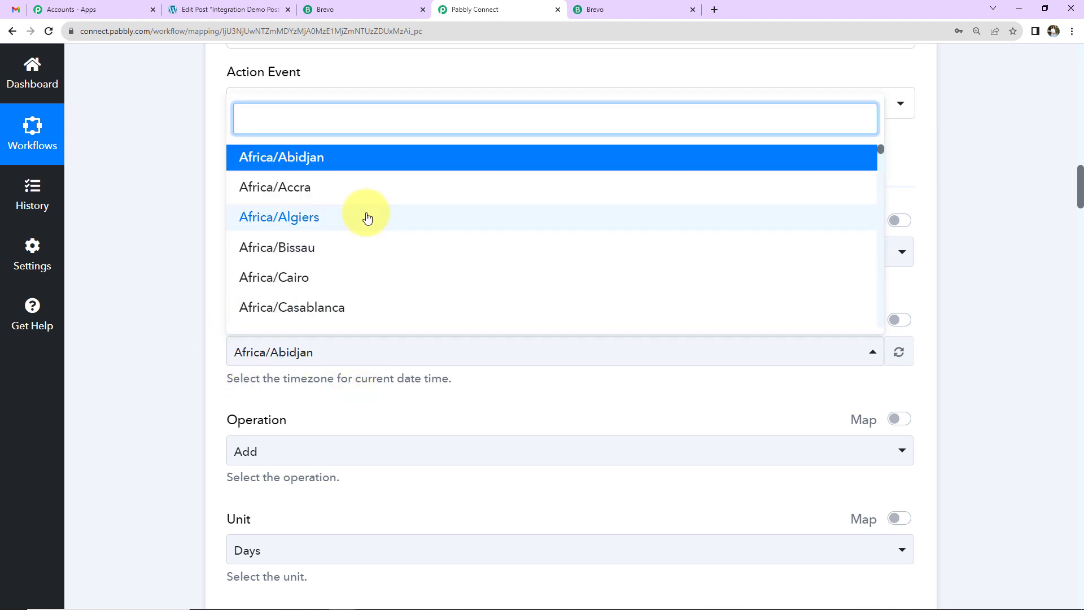
pyautogui.write('utc')
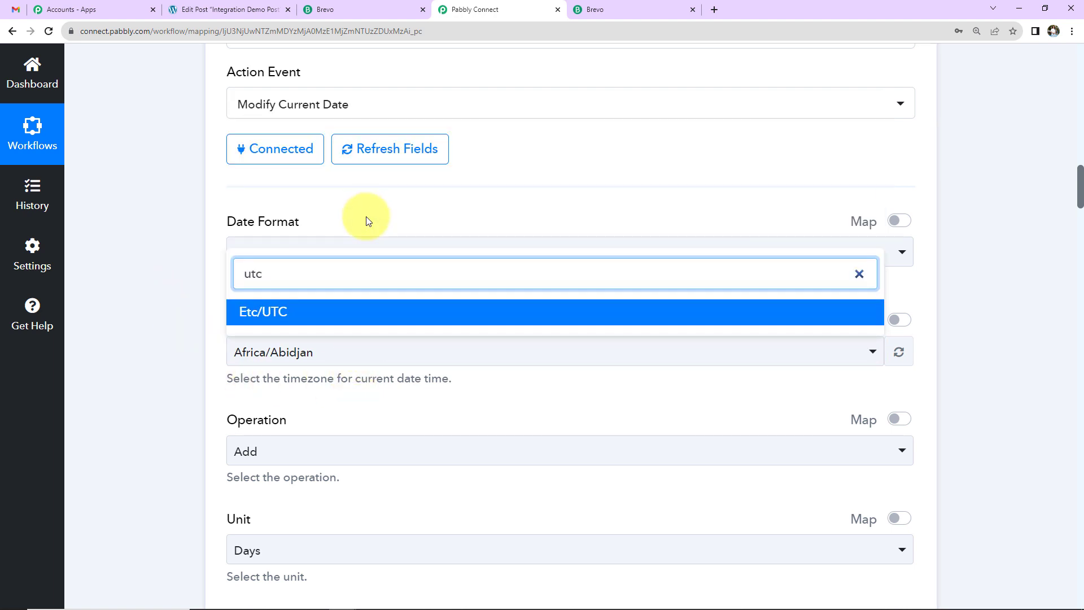
pyautogui.click(290, 312)
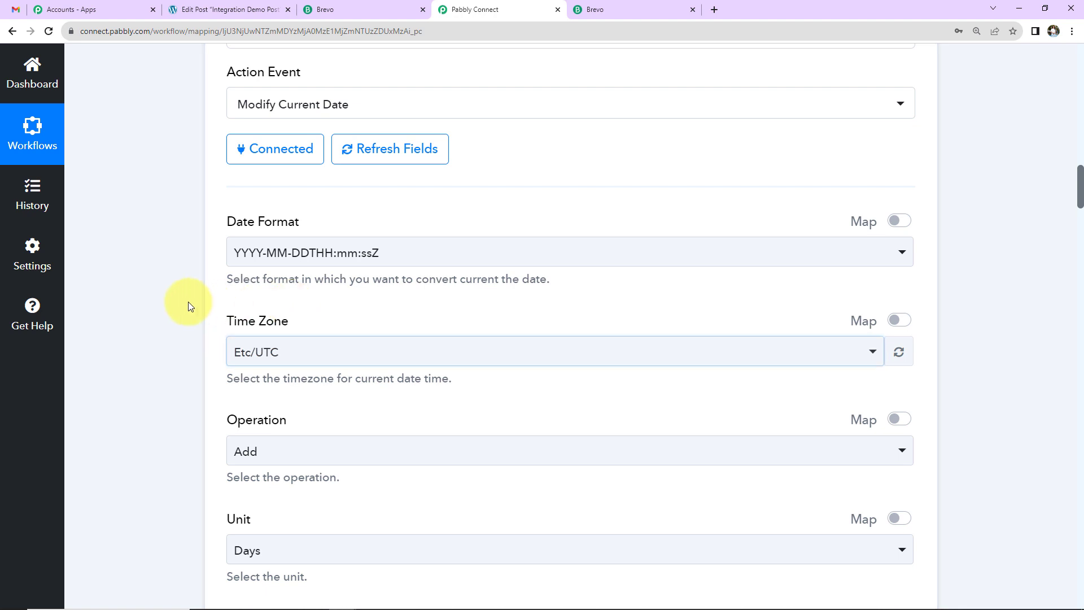
pyautogui.scroll(-2, 189, 306)
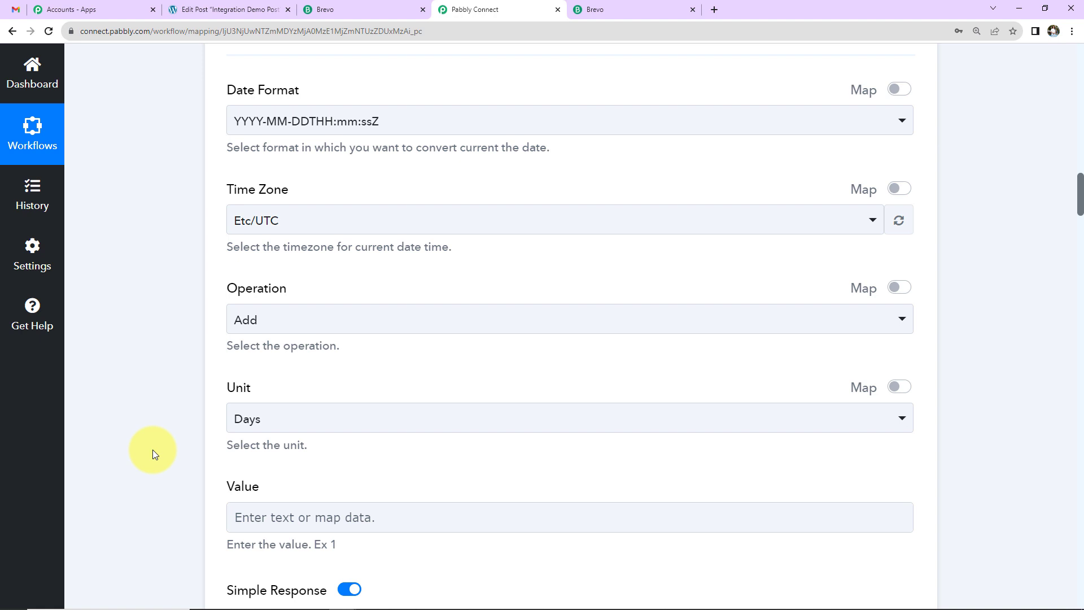
# Make the formatter add 3 Minutes, then save and test it, returning 2023-09-15T07:41:55+00:00
pyautogui.click(282, 418)
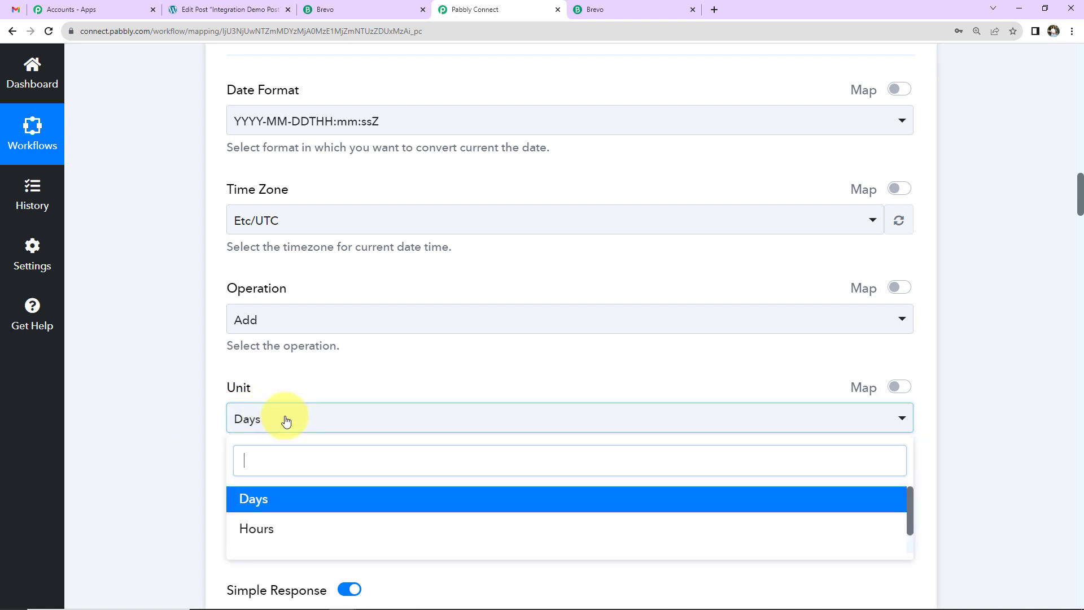
pyautogui.scroll(-1, 276, 504)
pyautogui.click(259, 535)
pyautogui.scroll(-2, 185, 474)
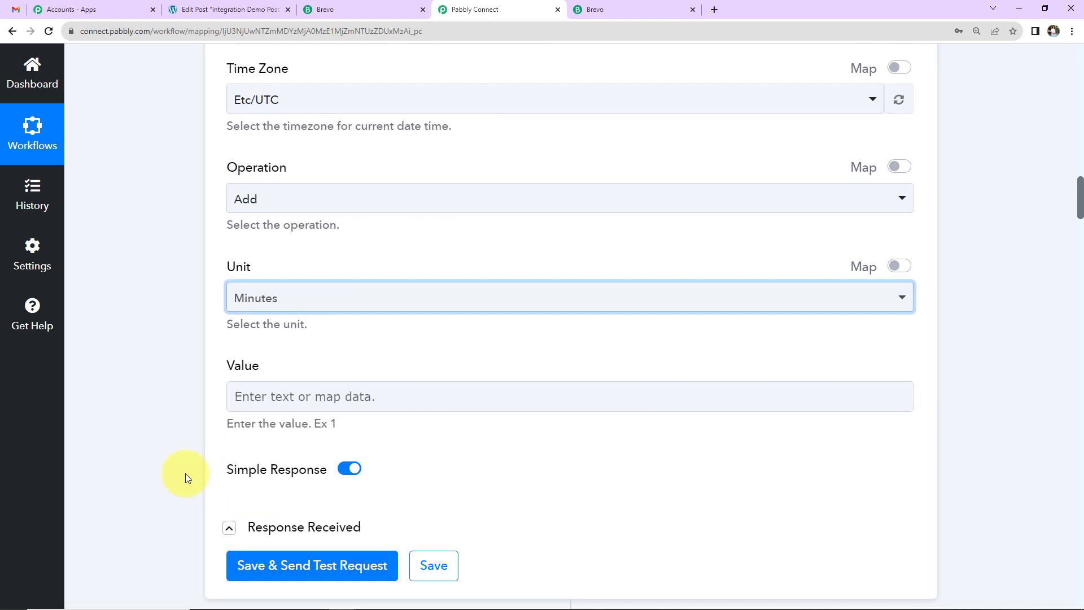
pyautogui.click(321, 386)
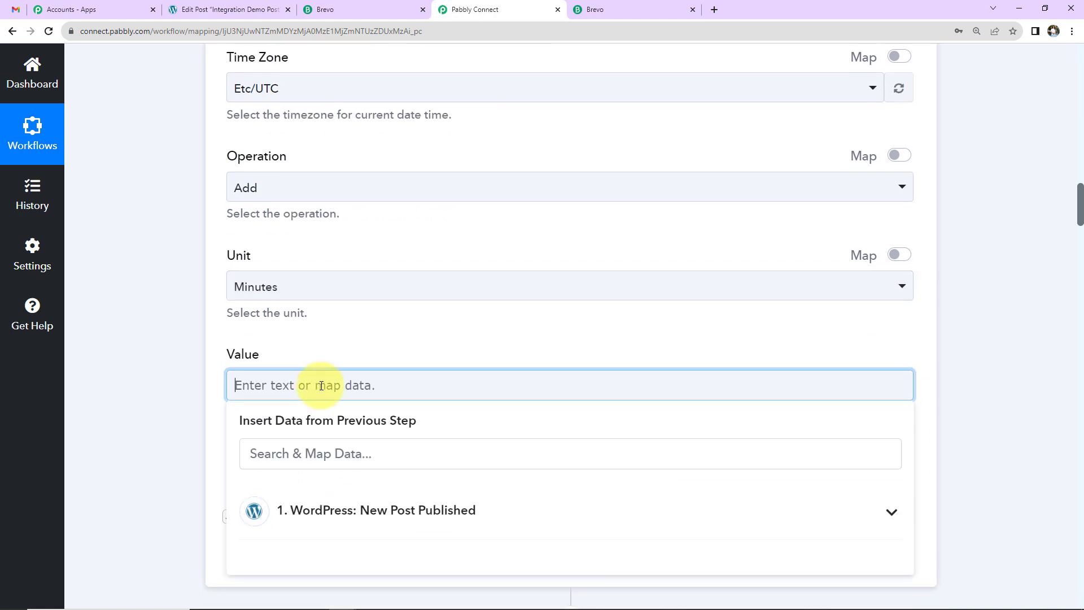
pyautogui.write('3')
pyautogui.click(176, 353)
pyautogui.scroll(-2, 176, 354)
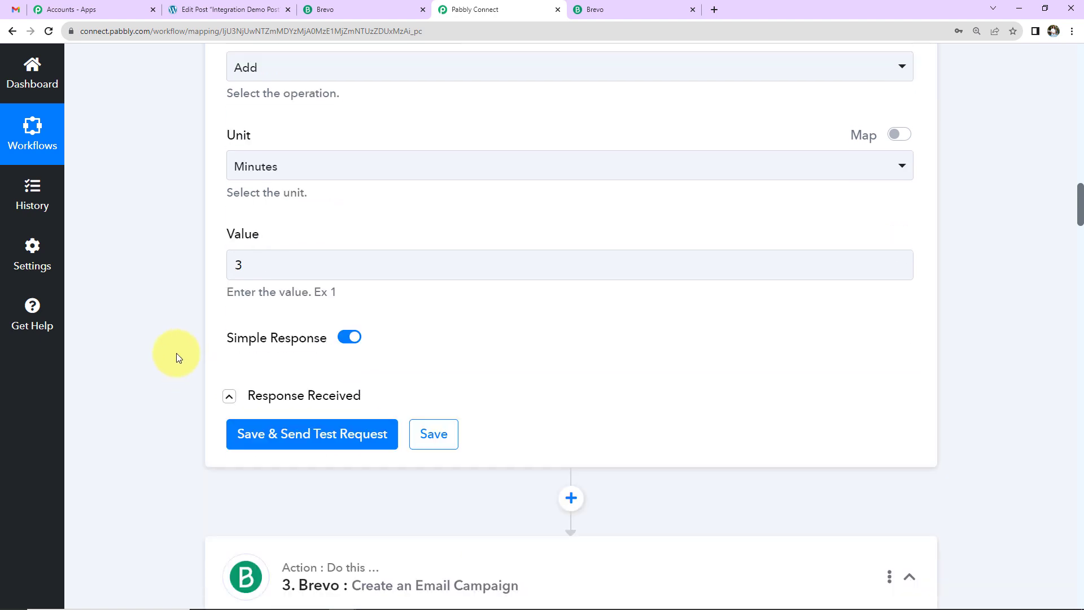
pyautogui.click(252, 429)
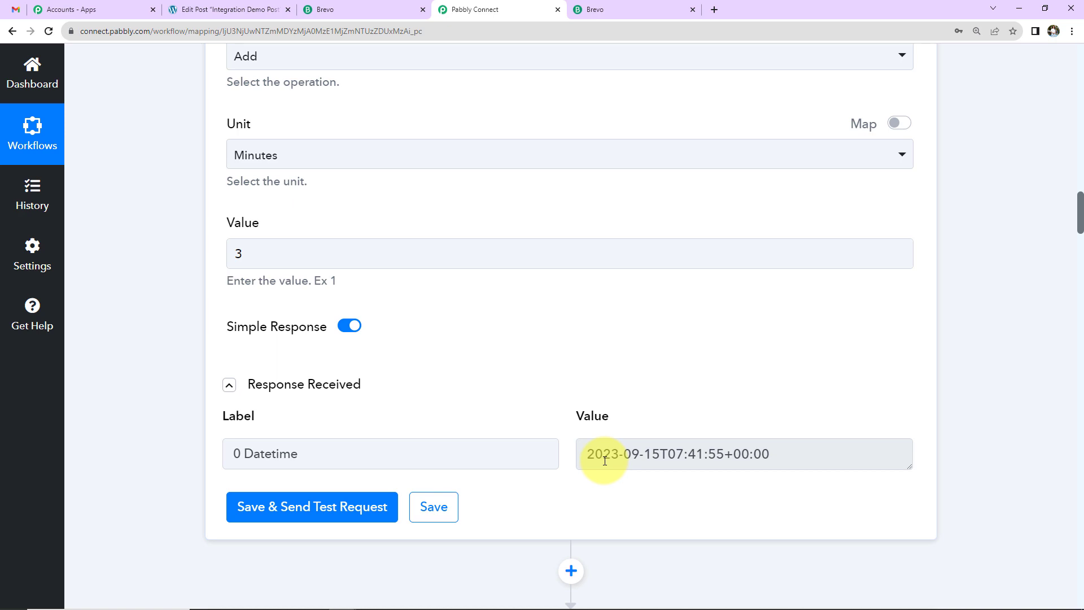
# Reconfirm the existing Brevo connection to refresh the campaign fields
pyautogui.scroll(-7, 1008, 325)
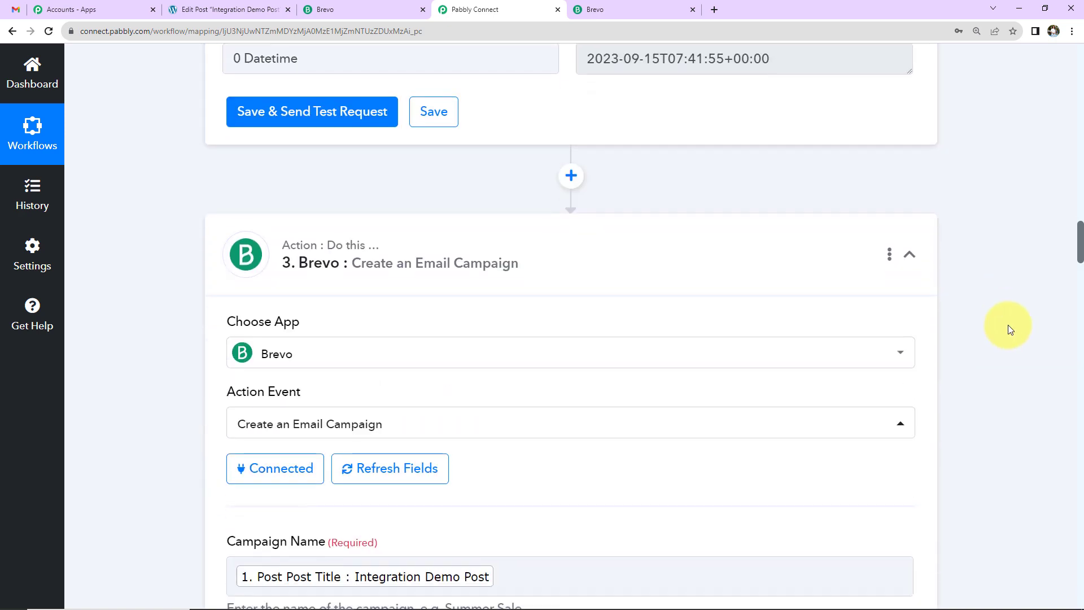
pyautogui.scroll(-5, 1008, 325)
pyautogui.click(279, 212)
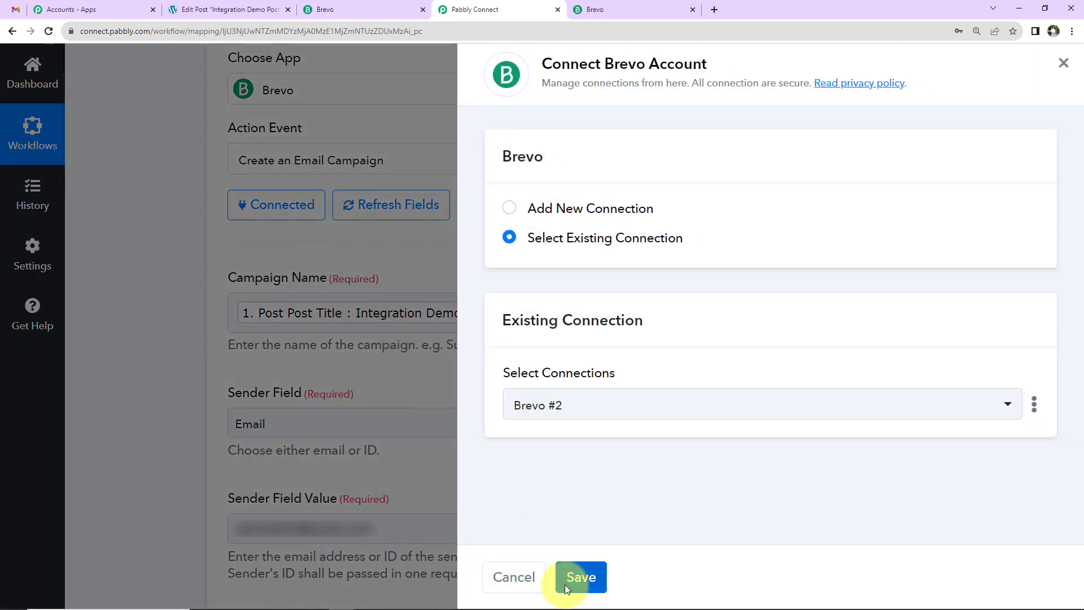
pyautogui.click(566, 584)
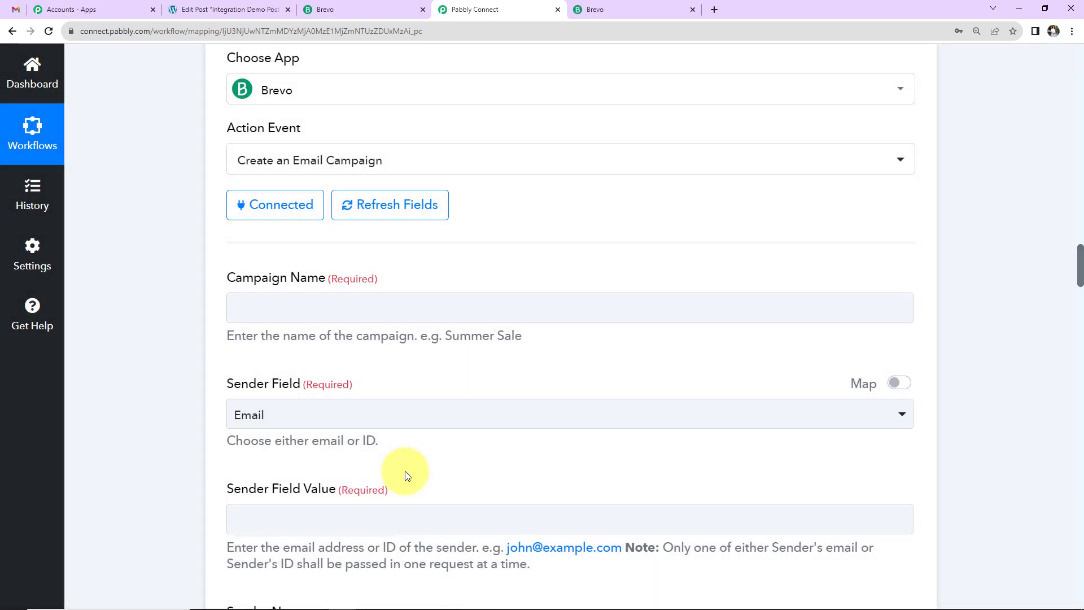
# Map Scheduled At to the formatter's Datetime value 2023-09-15T07:41:55+00:00
pyautogui.scroll(-6, 484, 387)
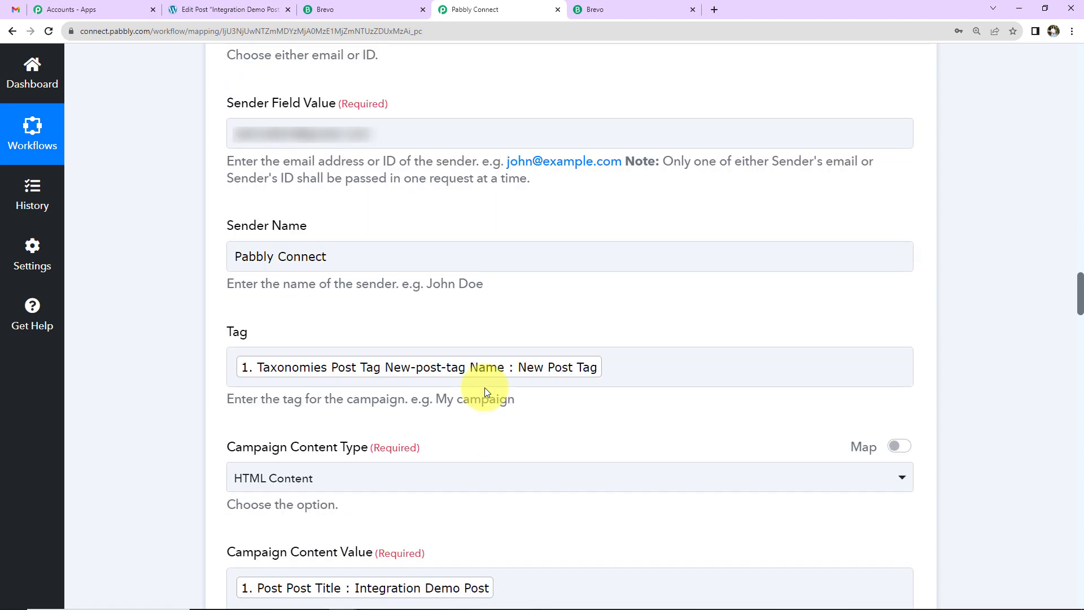
pyautogui.scroll(-10, 484, 388)
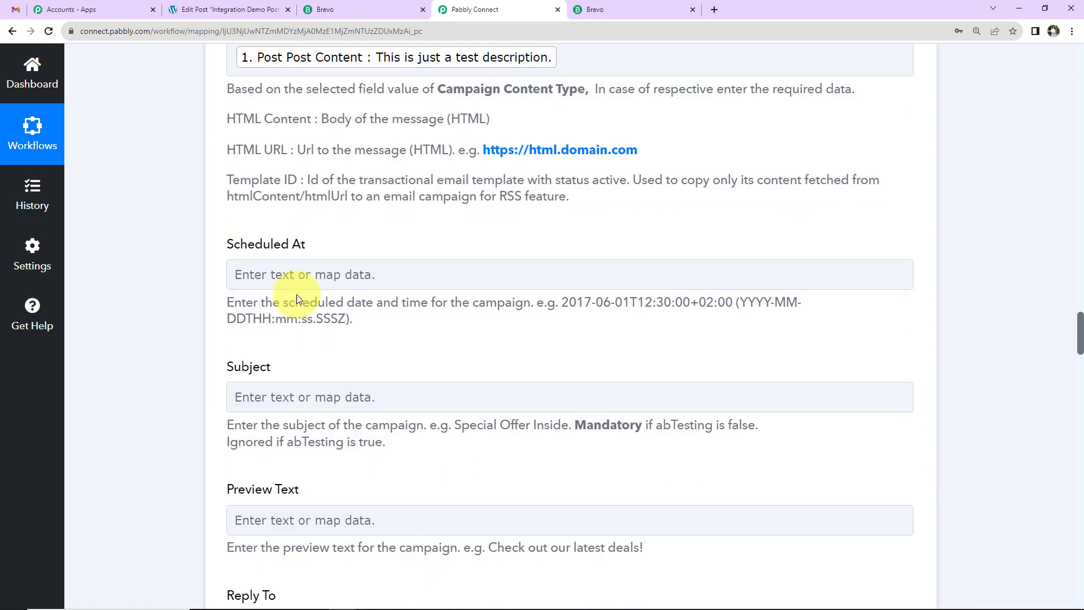
pyautogui.scroll(-2, 296, 294)
pyautogui.click(301, 181)
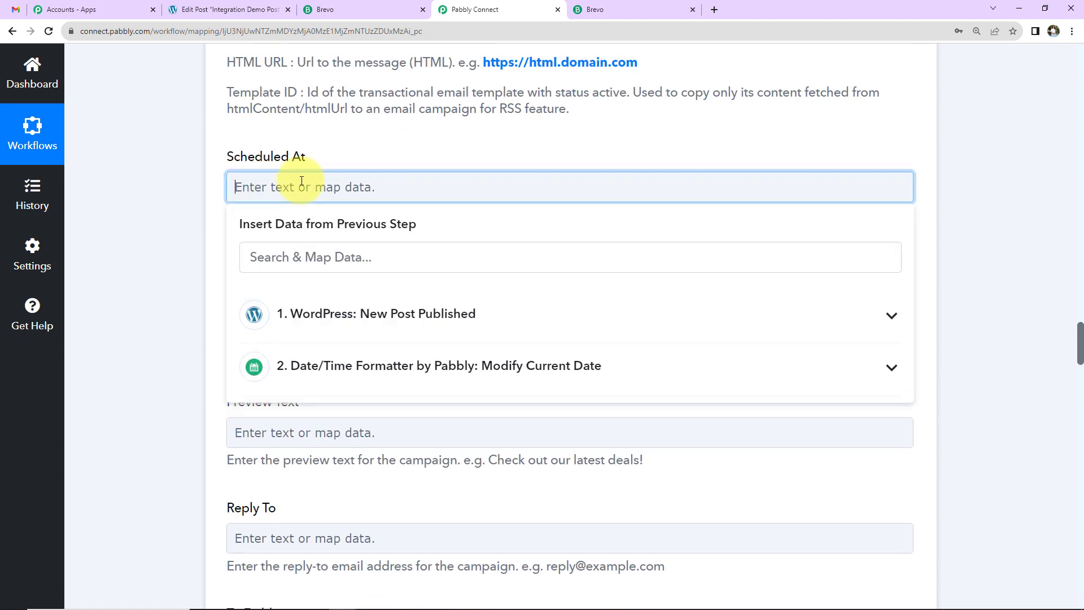
pyautogui.click(363, 367)
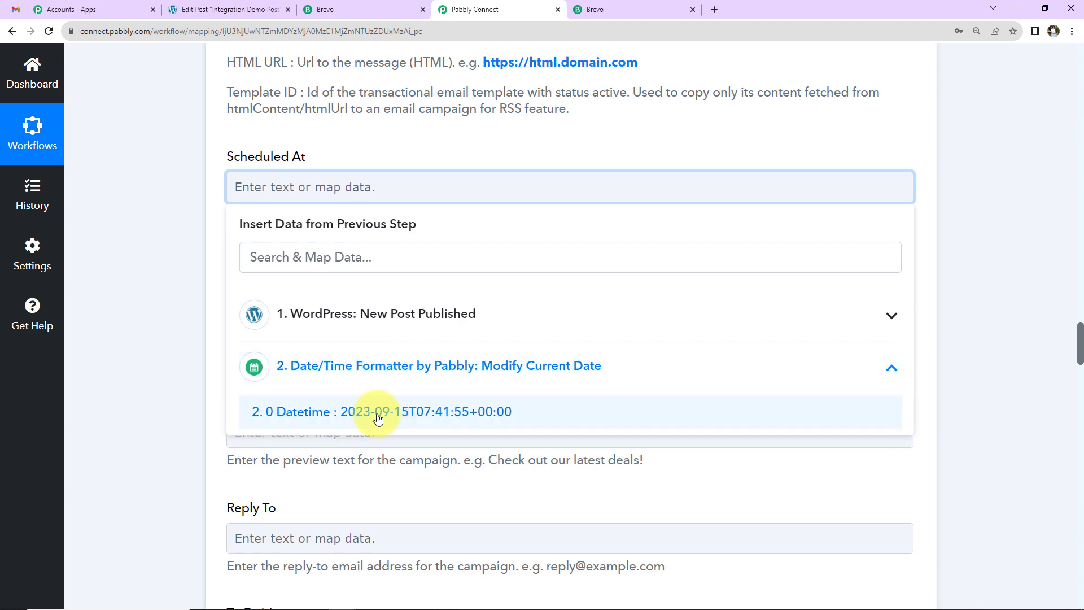
pyautogui.click(378, 418)
pyautogui.click(172, 328)
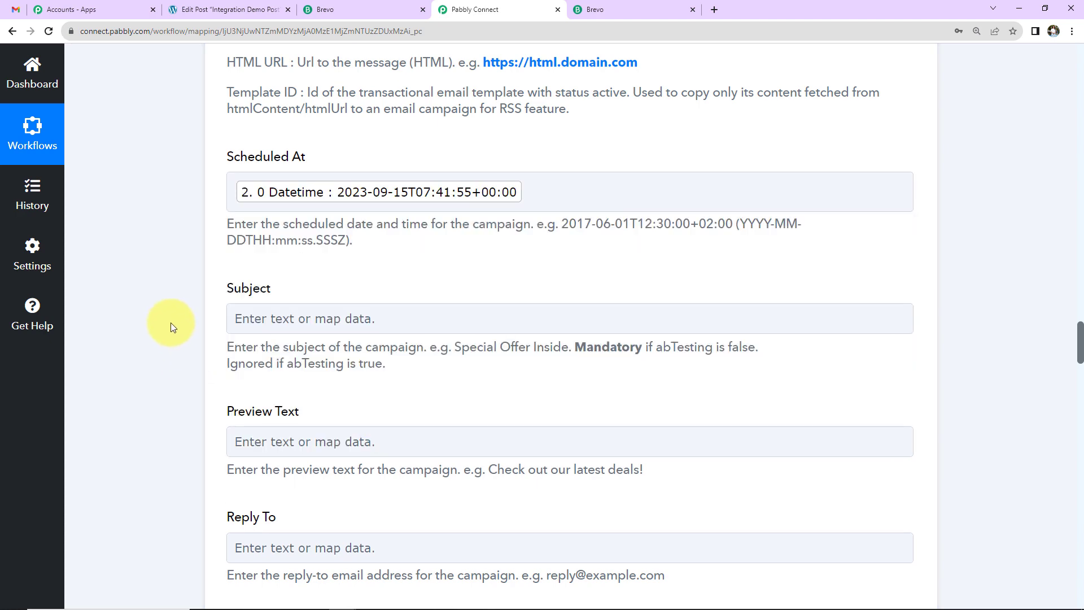
pyautogui.scroll(-3, 172, 327)
pyautogui.click(284, 191)
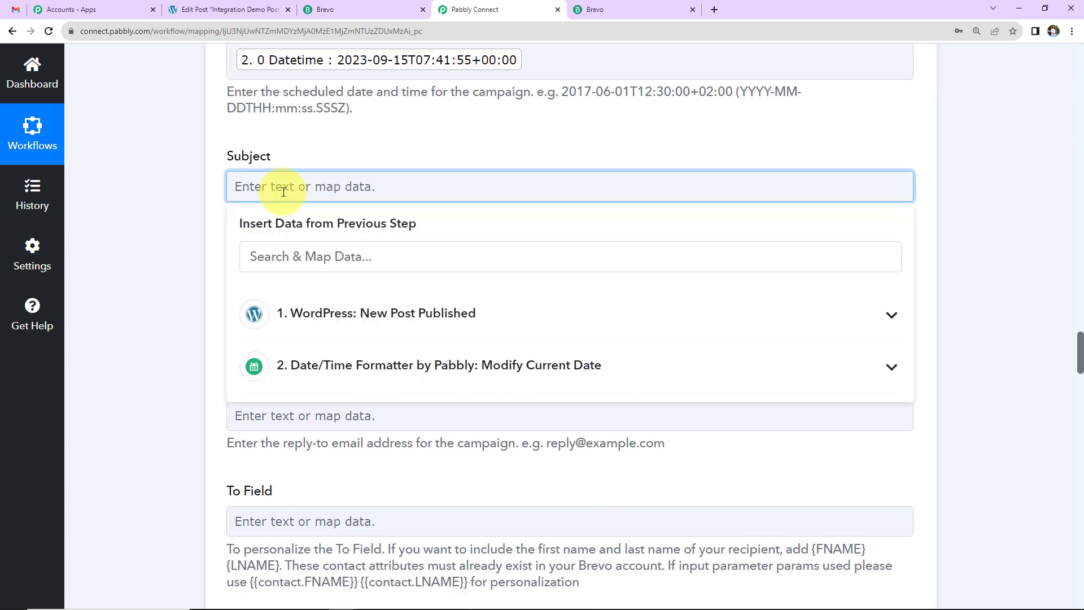
# Enter 'New Post Alert!' as the campaign Subject and scroll down the form
pyautogui.write('New Post Alert!')
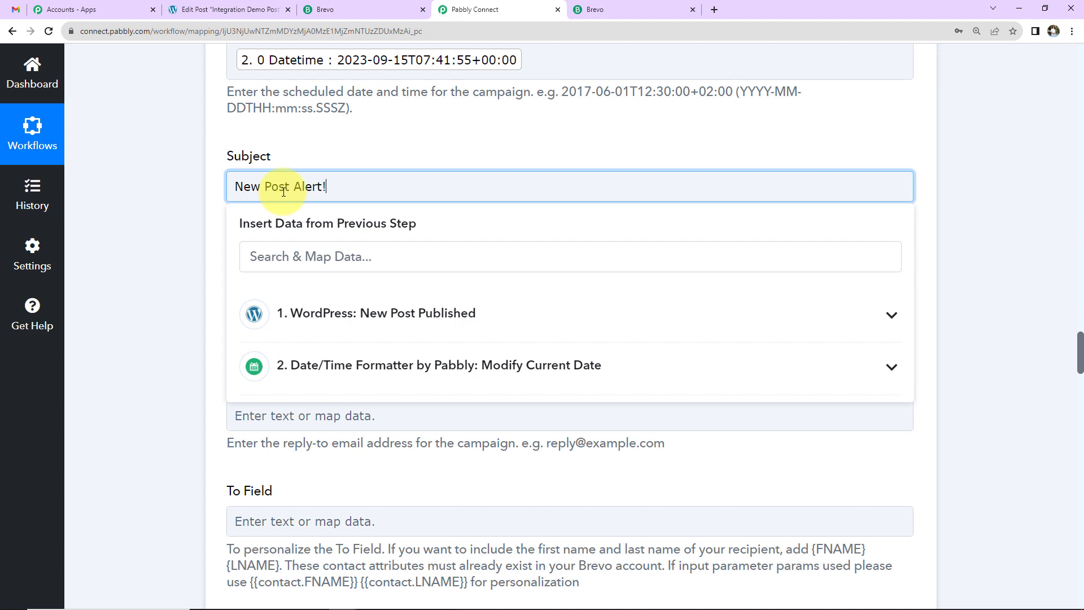
pyautogui.click(194, 212)
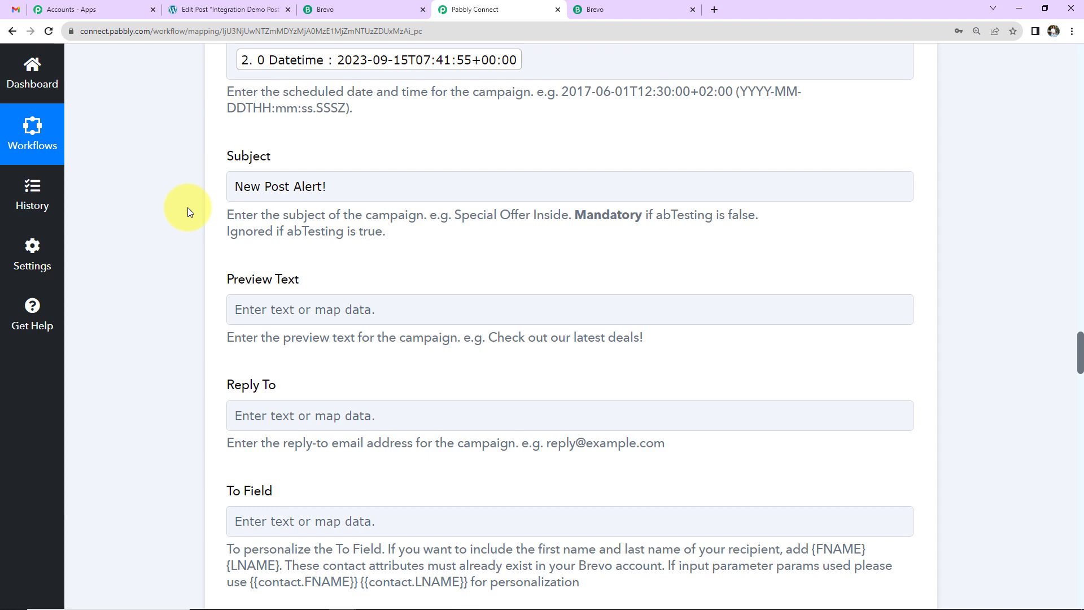
pyautogui.scroll(-3, 283, 266)
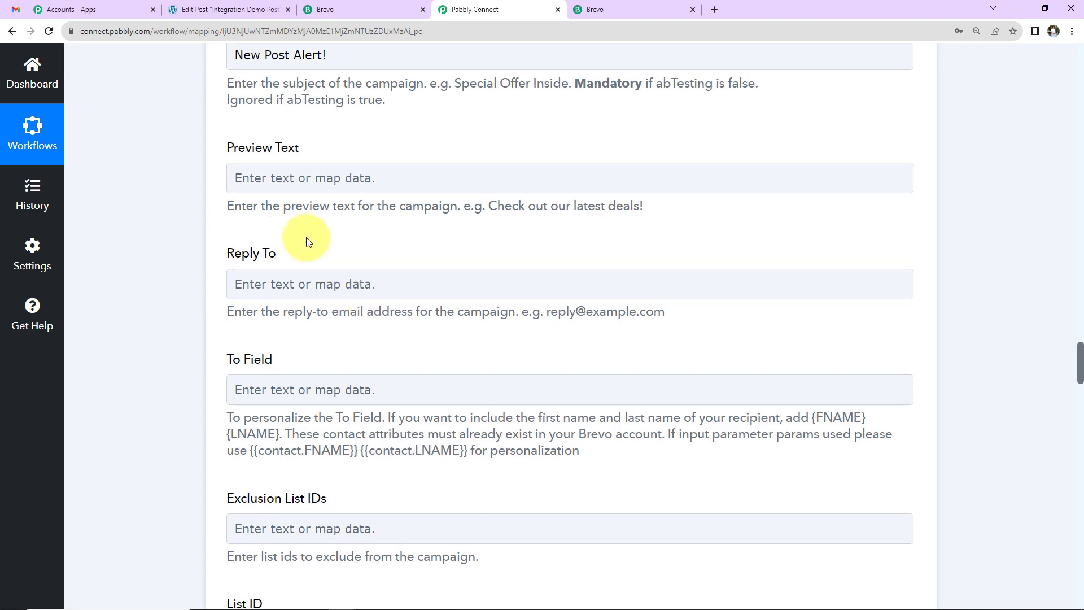
pyautogui.scroll(-3, 480, 353)
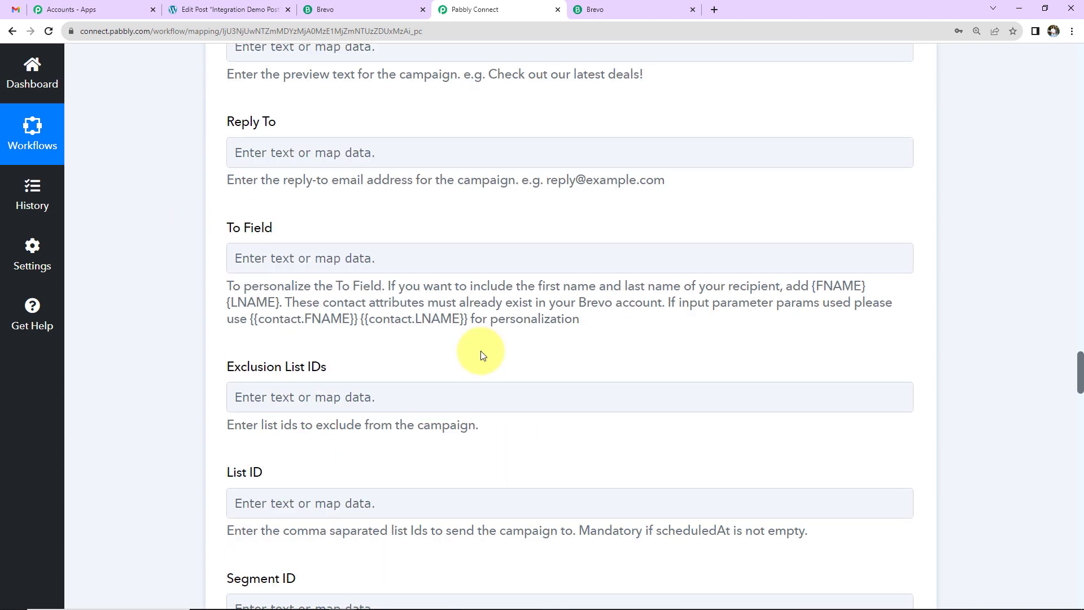
pyautogui.scroll(-3, 483, 355)
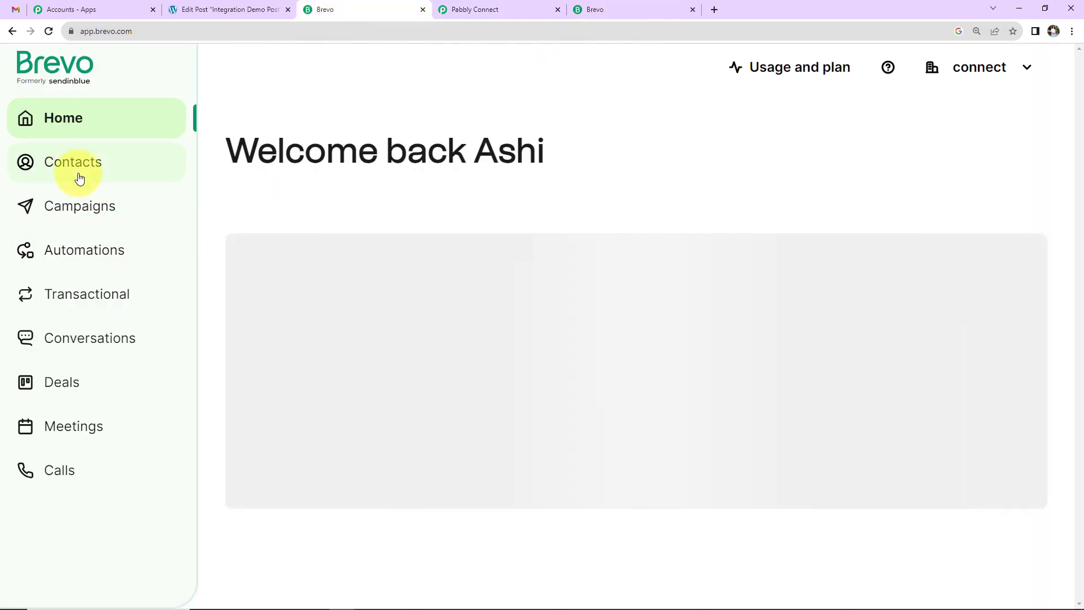
# Copy the WordPress Post list ID 43 from Brevo's contact lists, then return to Pabbly Connect
pyautogui.click(80, 178)
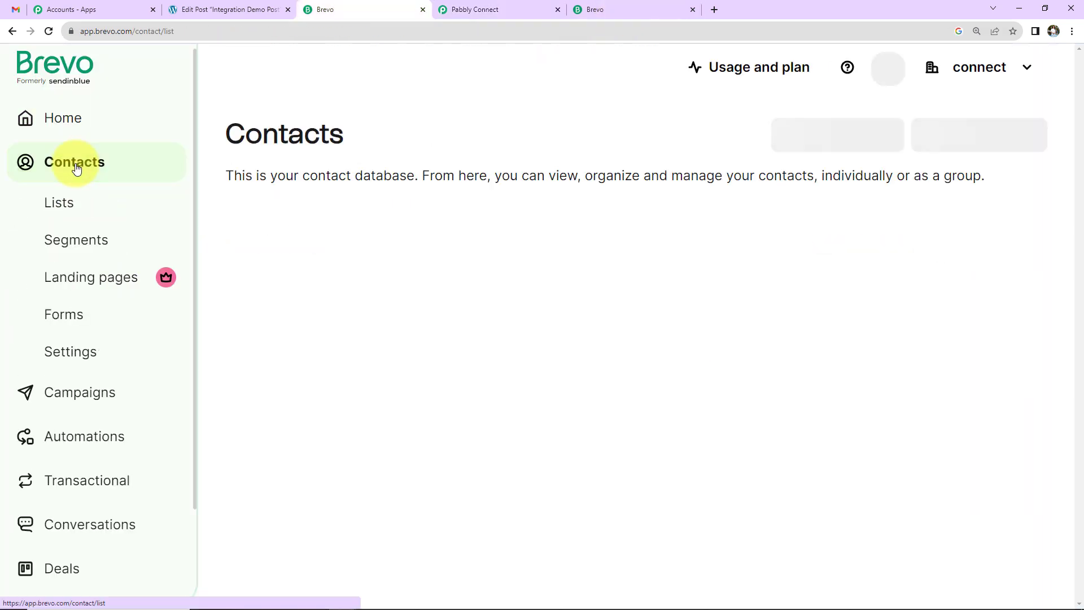
pyautogui.click(59, 209)
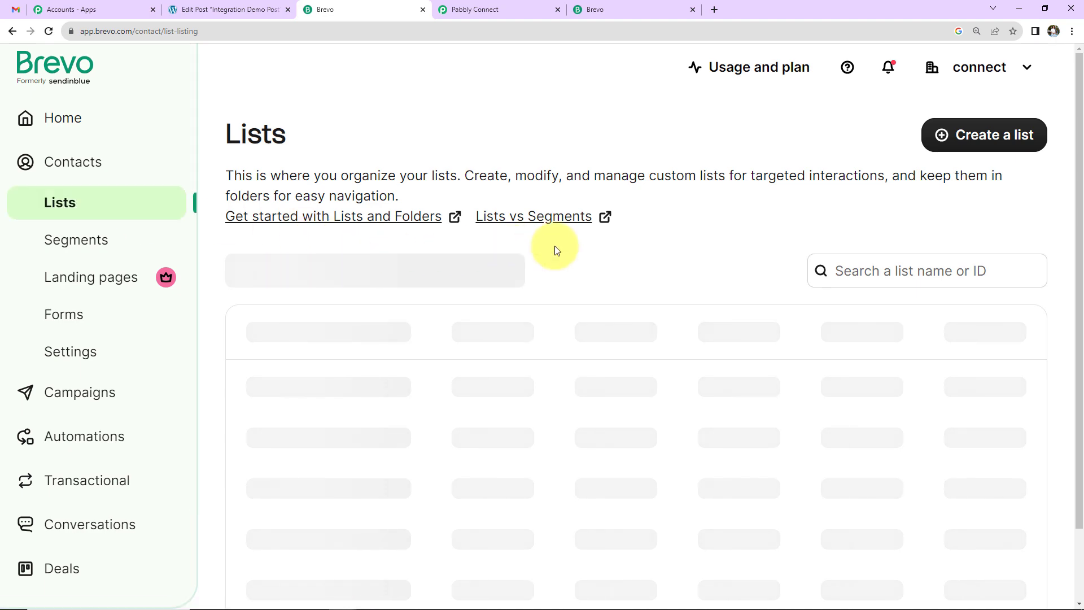
pyautogui.scroll(-5, 553, 245)
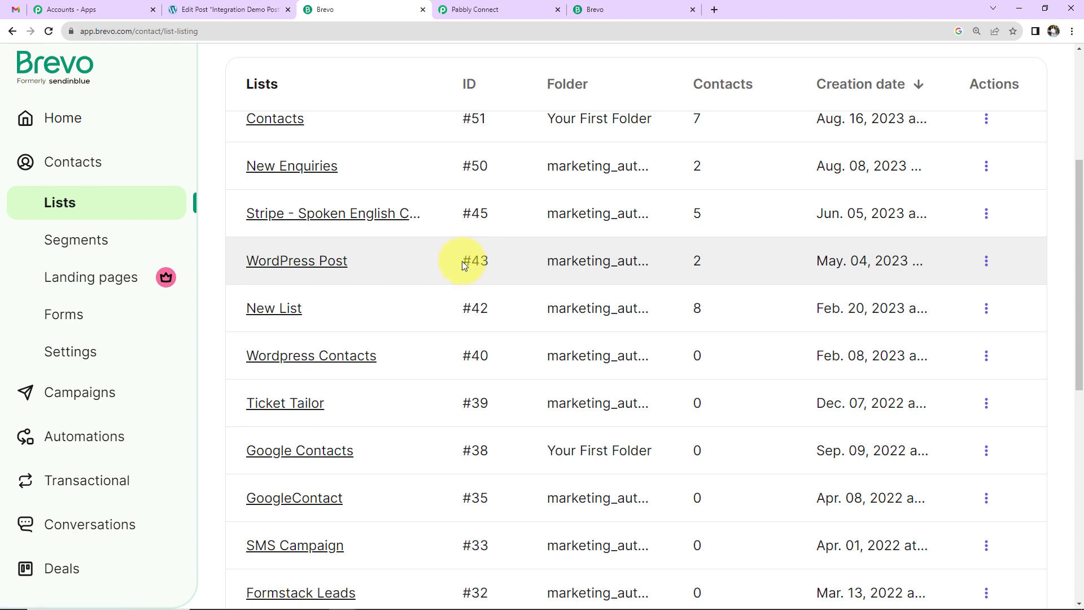
pyautogui.rightClick(483, 262)
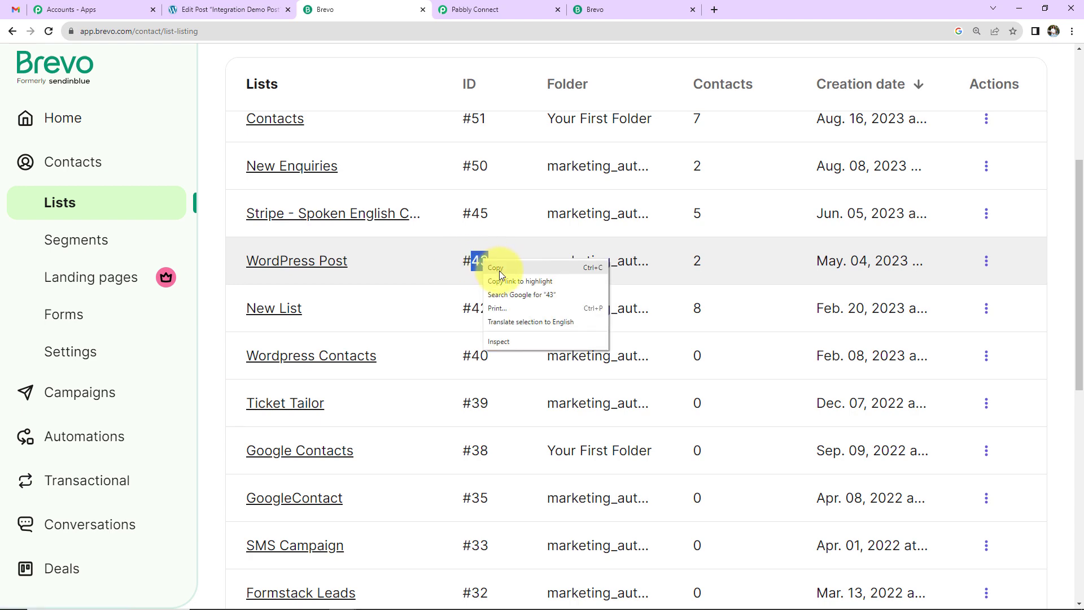
pyautogui.click(499, 270)
pyautogui.click(472, 12)
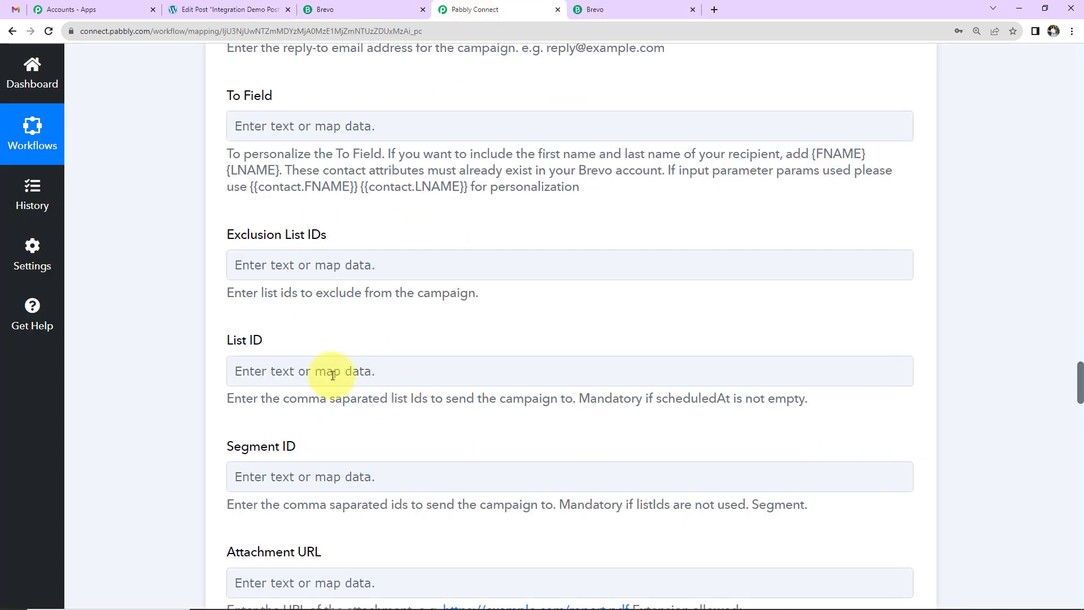
# Paste 43 into List ID and review the remaining campaign options left at defaults
pyautogui.click(315, 368)
pyautogui.write('43')
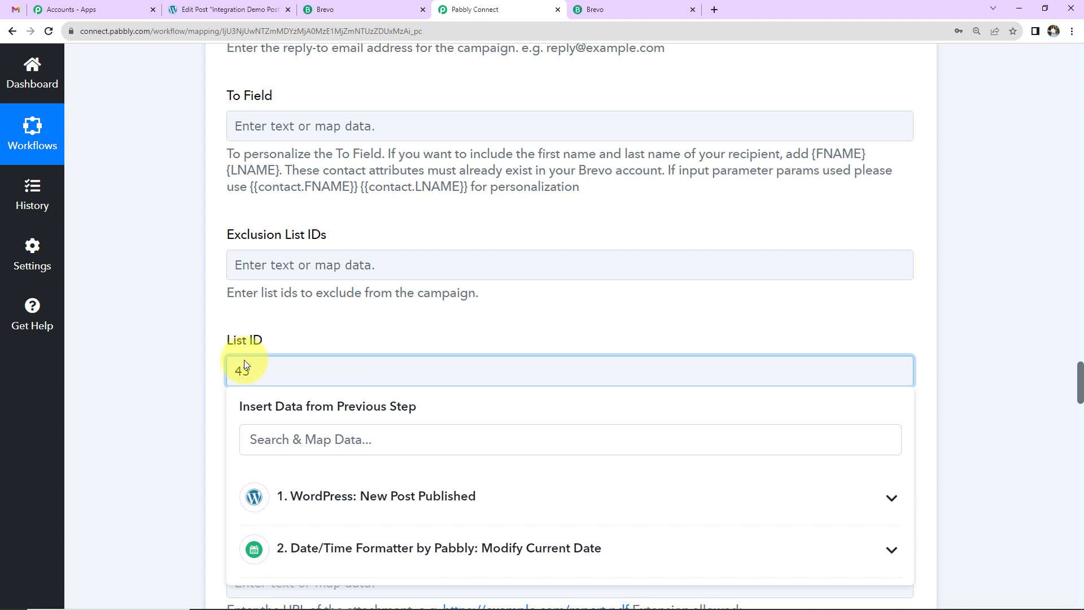
pyautogui.click(186, 351)
pyautogui.scroll(-2, 186, 351)
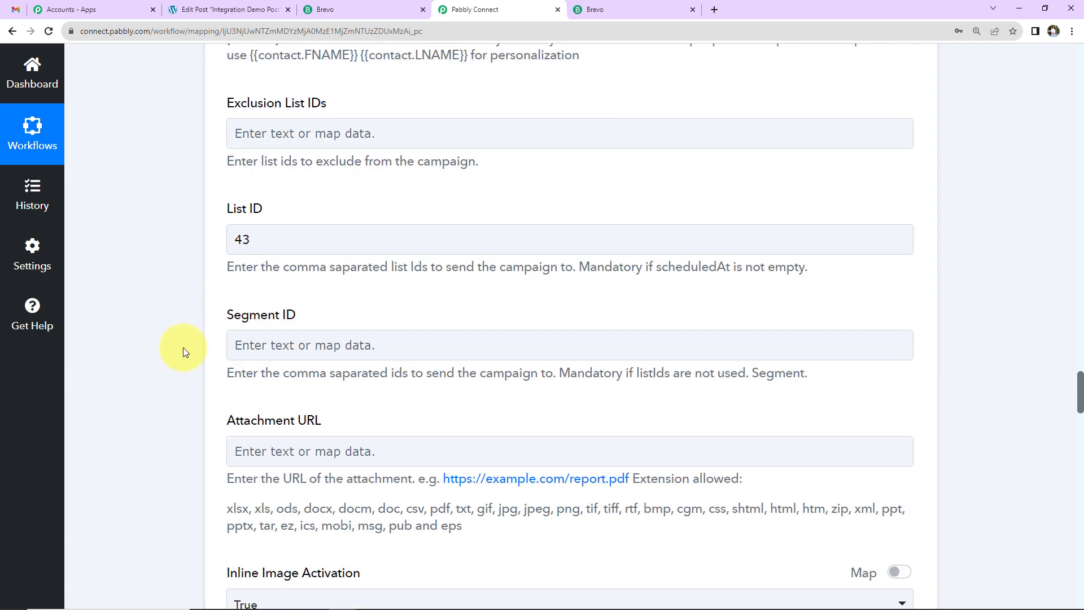
pyautogui.scroll(-2, 184, 351)
pyautogui.scroll(-2, 362, 293)
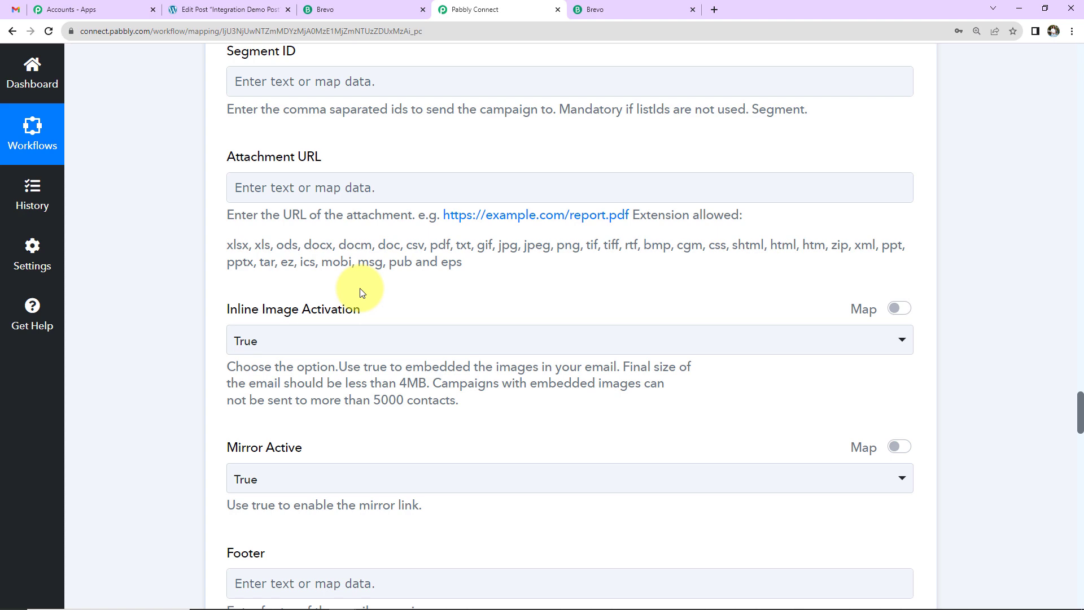
pyautogui.scroll(-2, 425, 339)
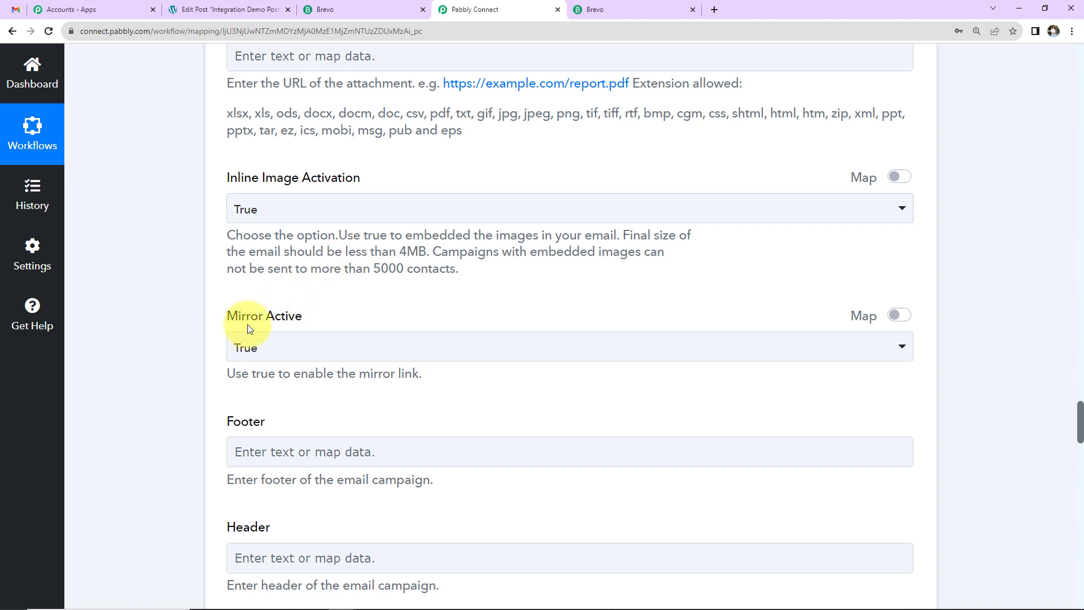
pyautogui.scroll(-4, 358, 330)
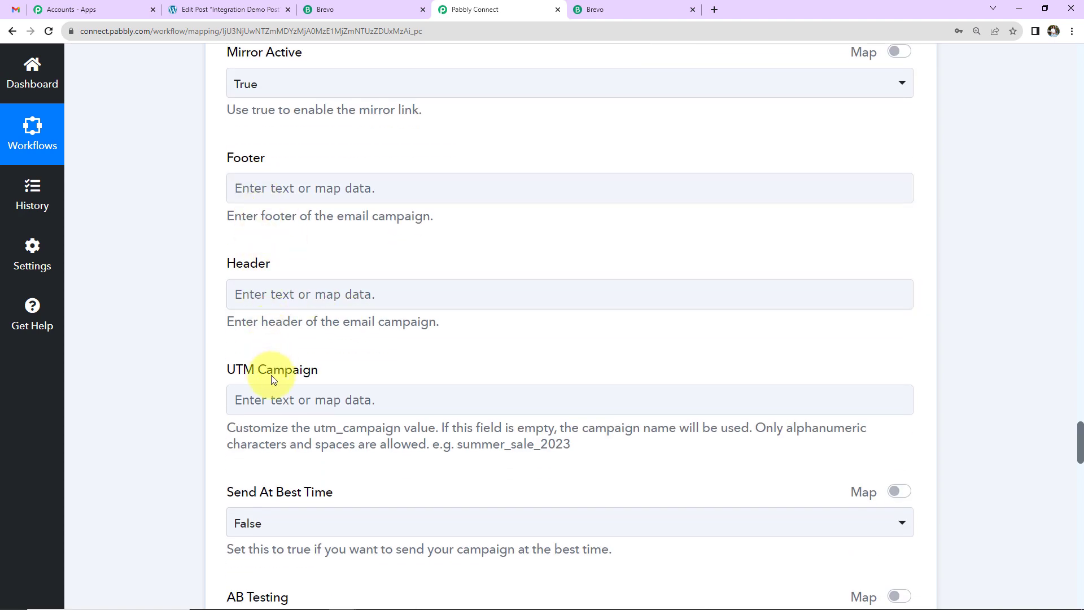
pyautogui.scroll(-2, 468, 368)
pyautogui.scroll(-4, 468, 372)
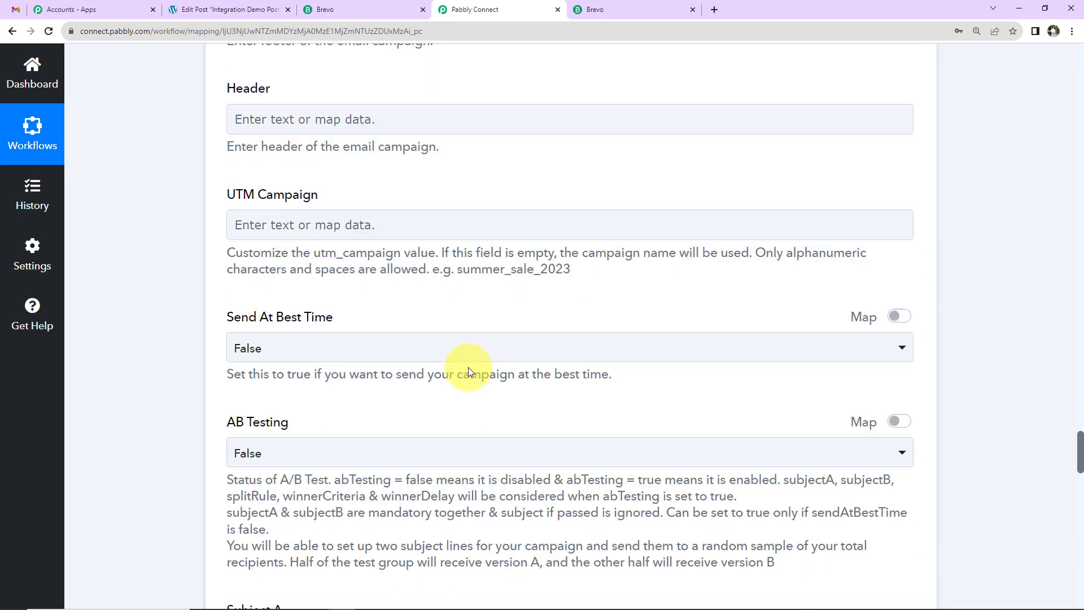
pyautogui.scroll(-2, 385, 323)
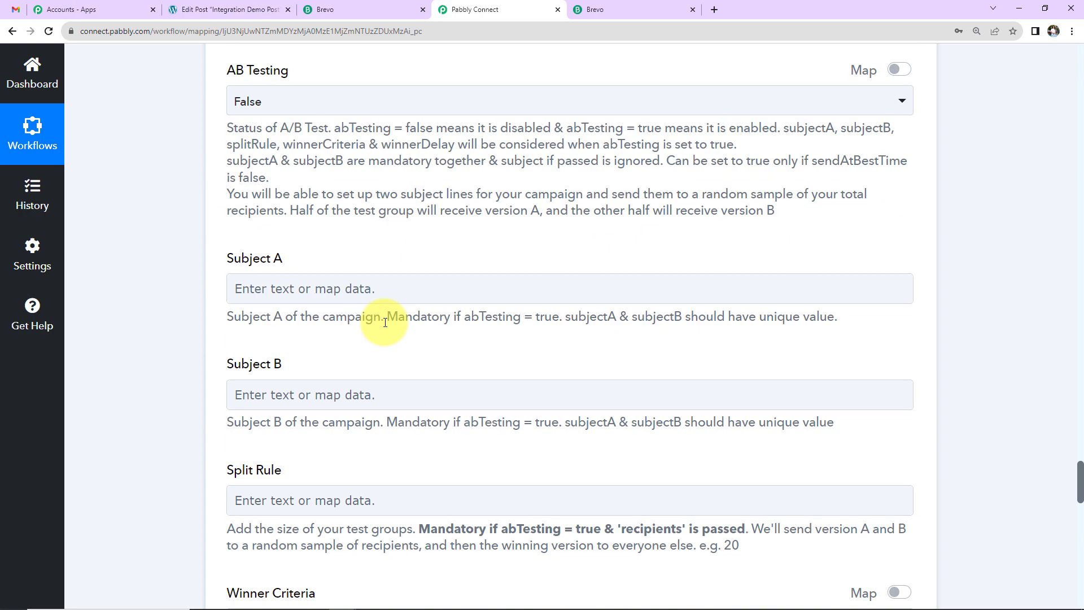
pyautogui.scroll(-6, 385, 323)
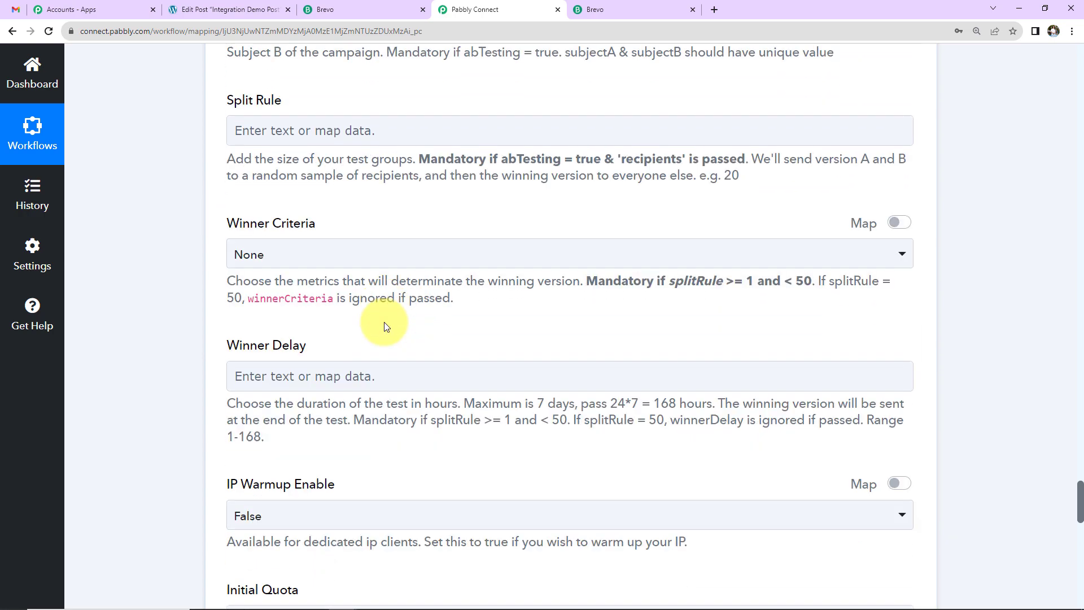
pyautogui.scroll(-10, 385, 326)
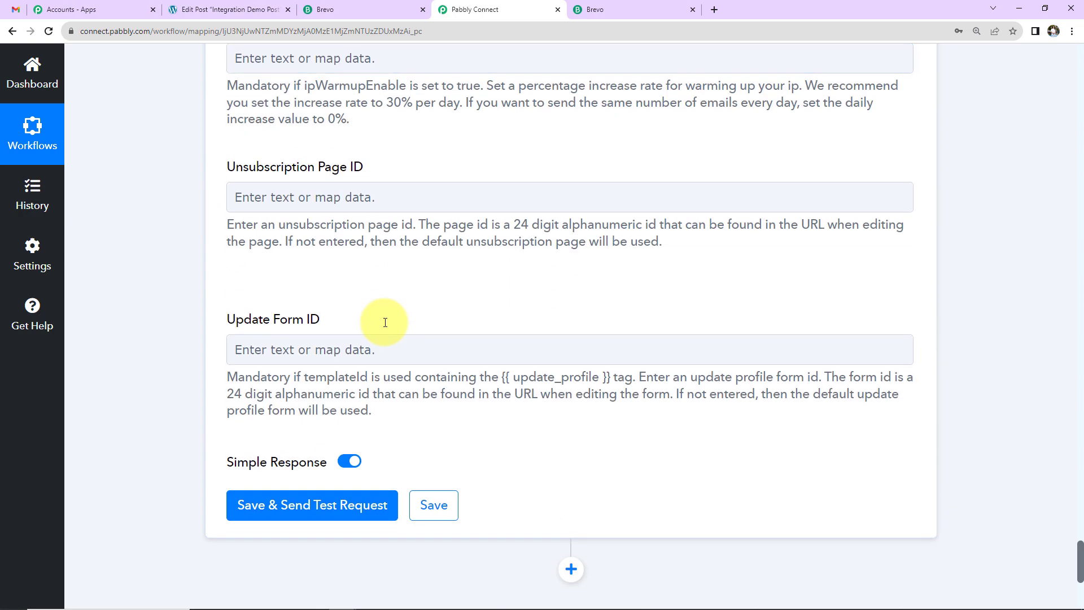
# Save the Brevo action and test it, getting a response with campaign Id 37
pyautogui.click(337, 511)
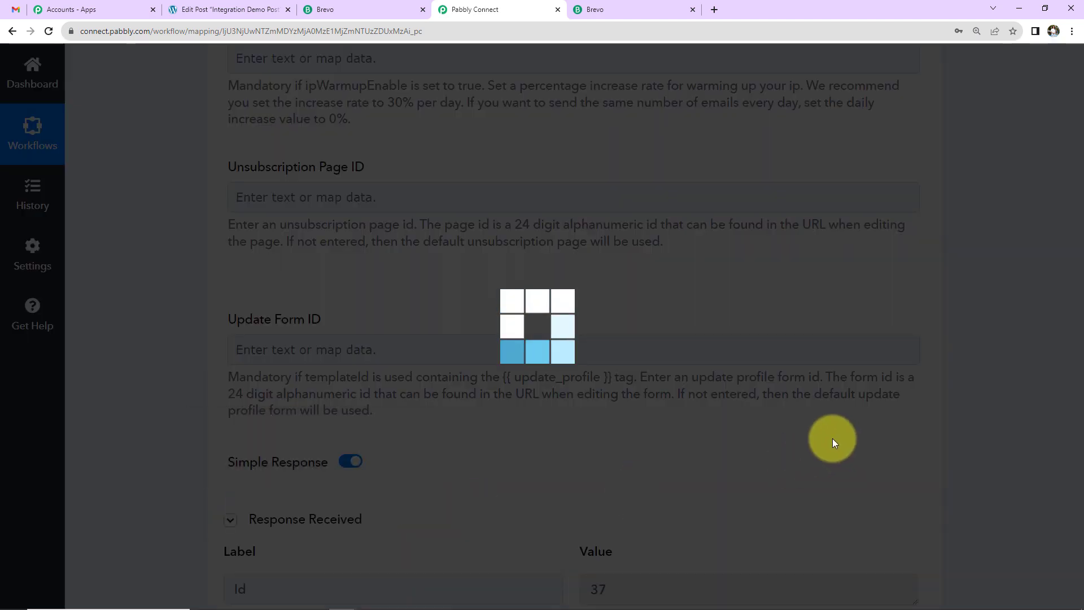
pyautogui.scroll(-4, 1008, 343)
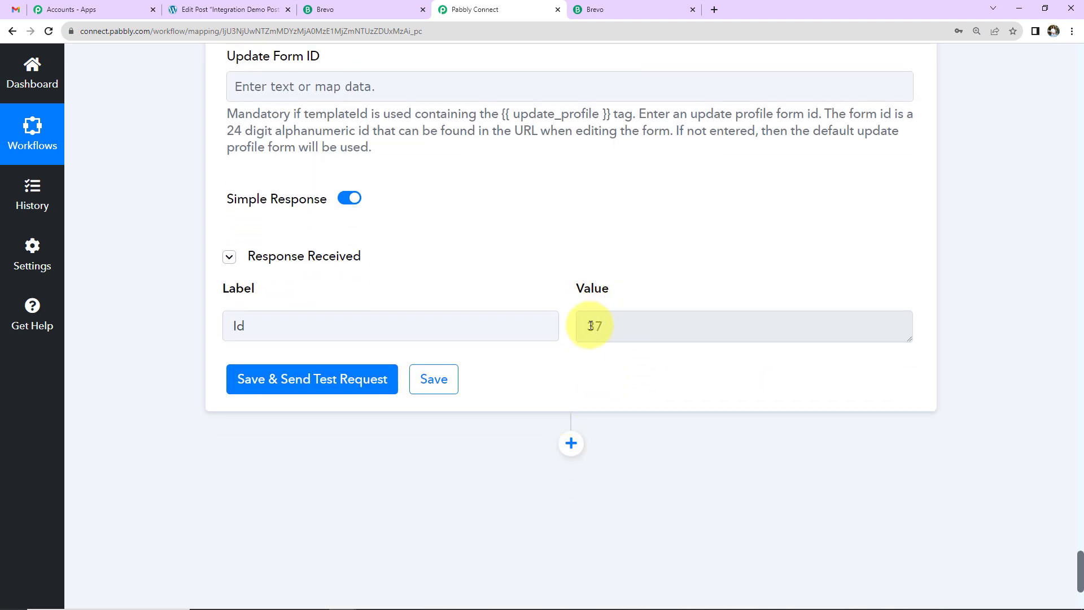
# Verify in Brevo that Integration Demo Post #37 is scheduled for Sep 15, 2023 1:11 PM
pyautogui.click(375, 8)
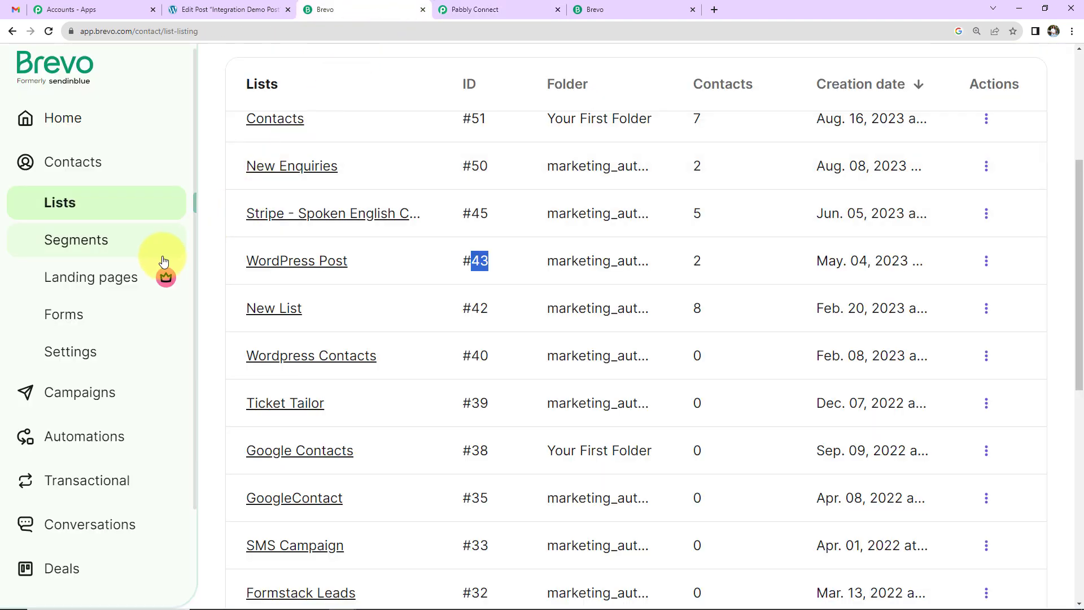
pyautogui.click(73, 384)
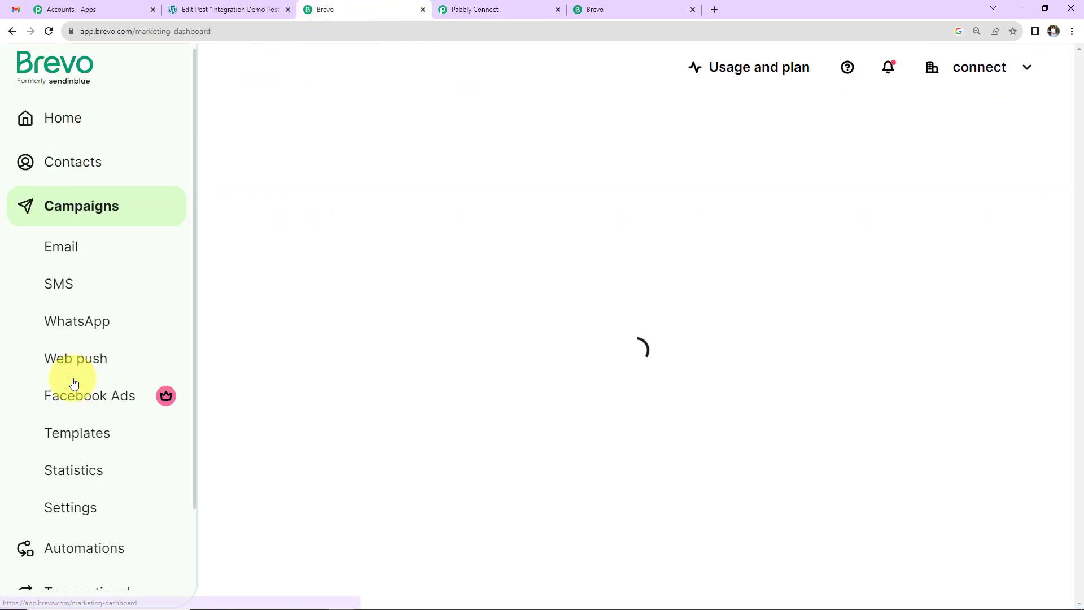
pyautogui.click(59, 257)
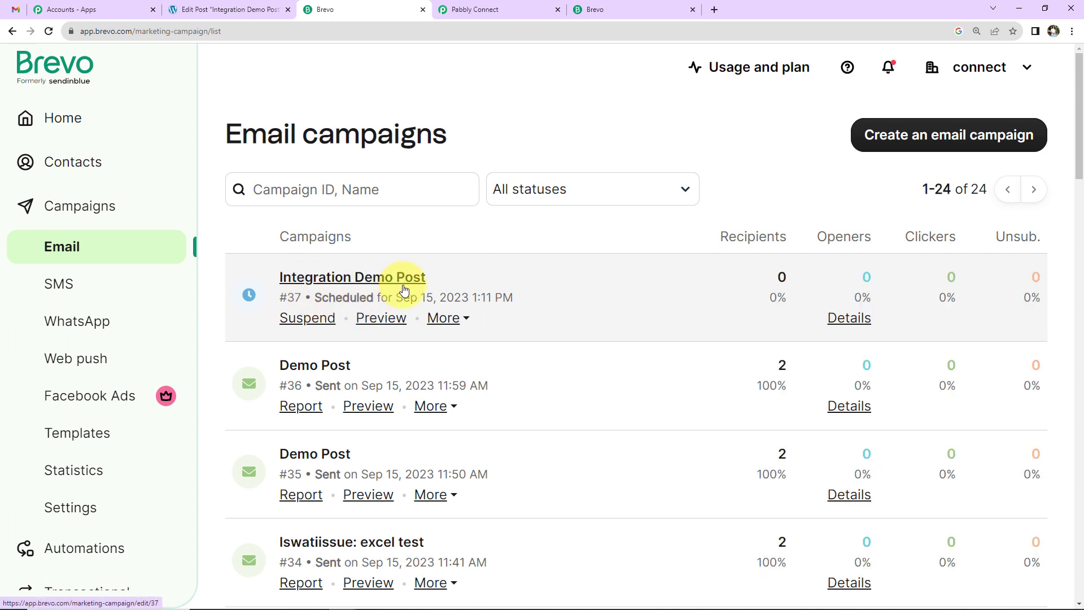
pyautogui.moveTo(246, 299)
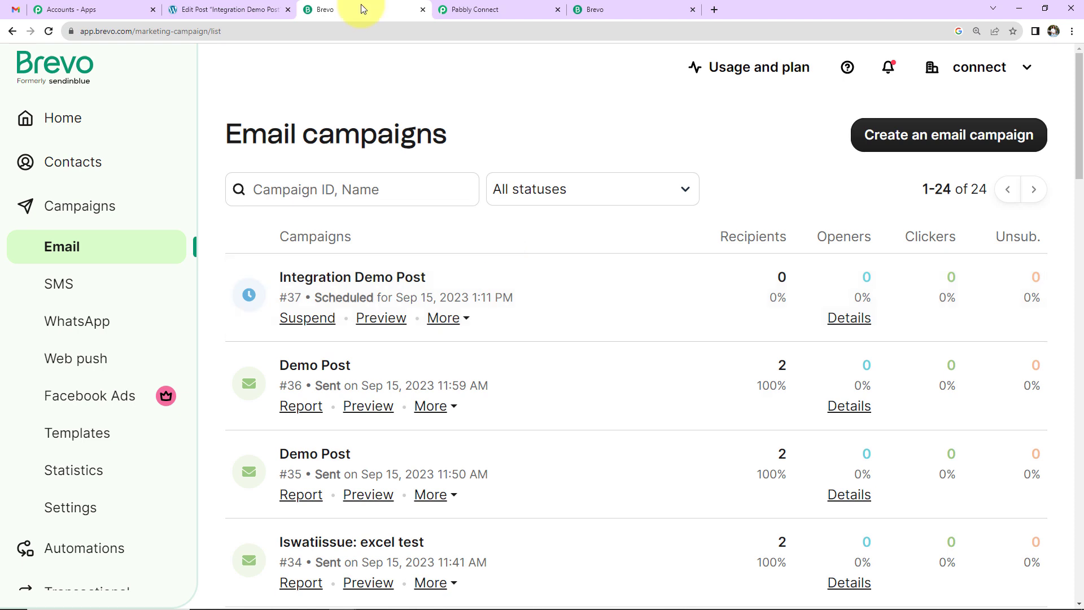
pyautogui.click(244, 12)
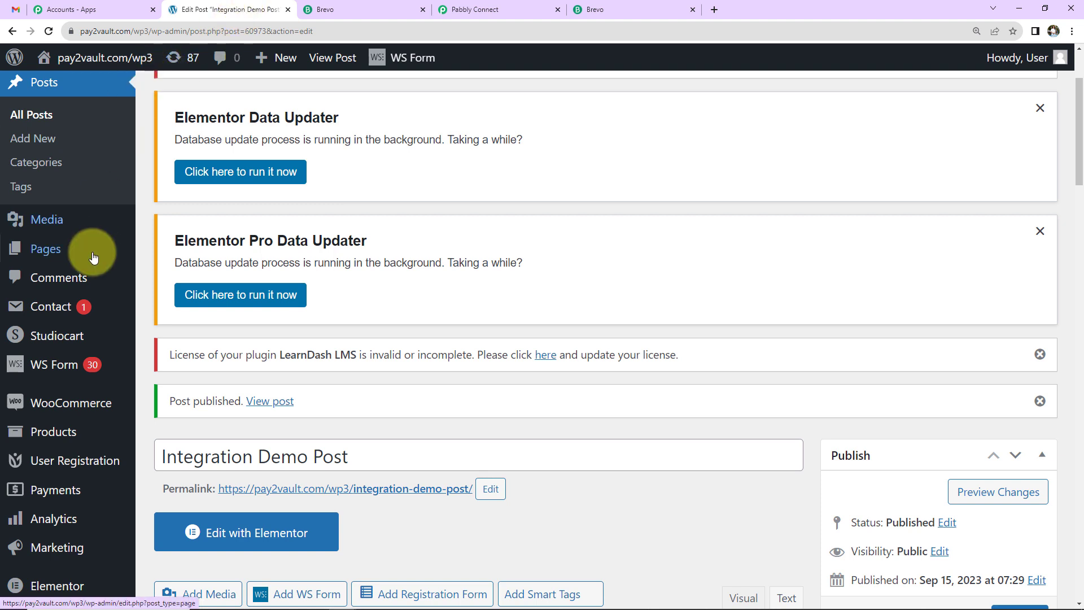
# Start a new WordPress post titled 'Pabbly Connect Automation' with a one-sentence body
pyautogui.click(42, 145)
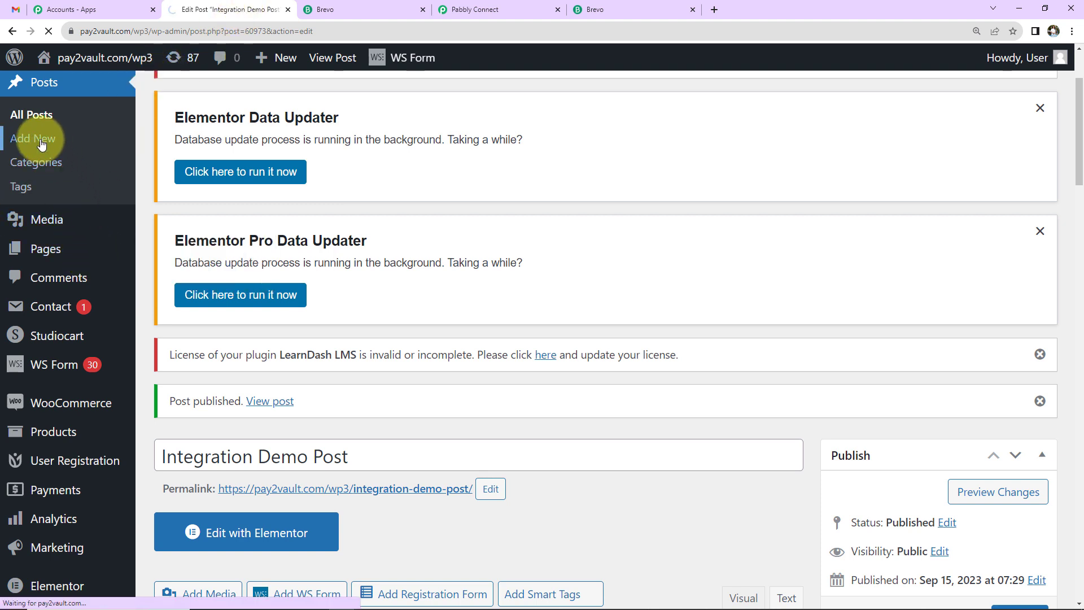
pyautogui.write('Pabbly Connect Automation')
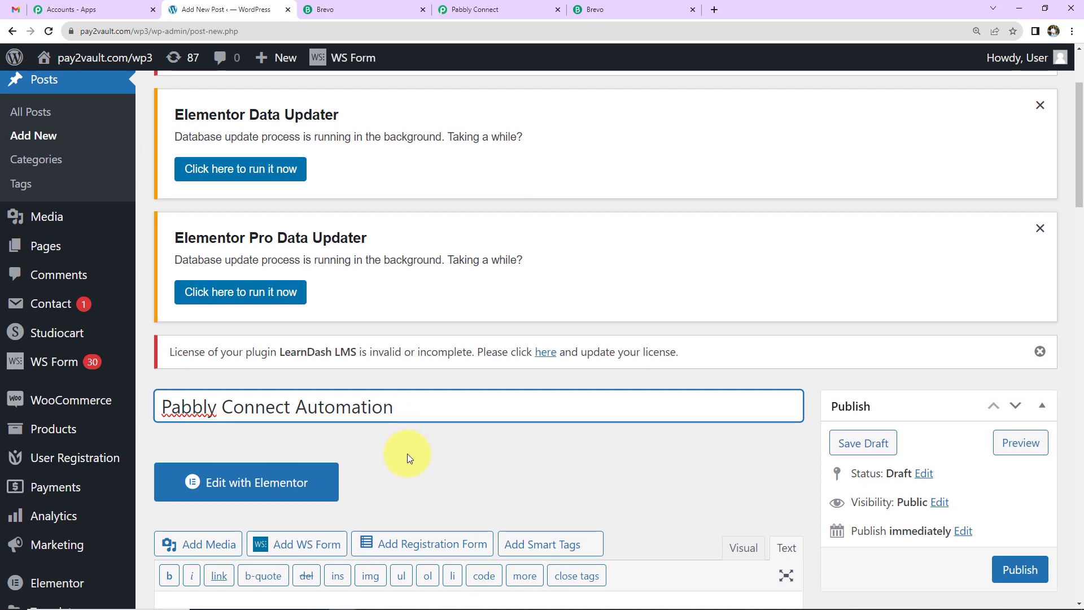
pyautogui.scroll(-5, 408, 453)
pyautogui.click(415, 395)
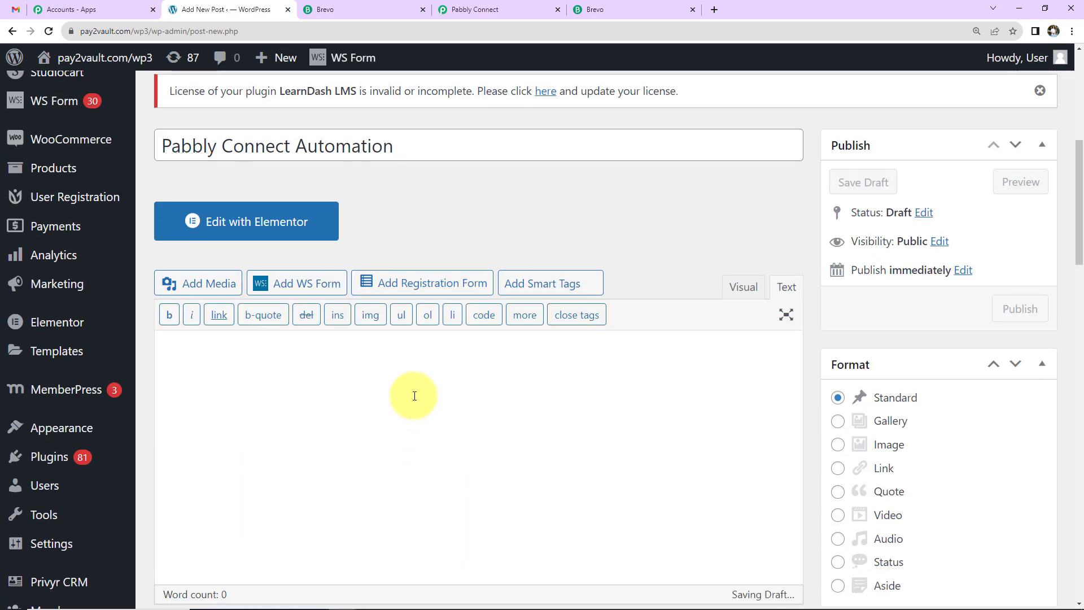
pyautogui.write('This is an extremely interesting and useful automation software to integrate different applications.')
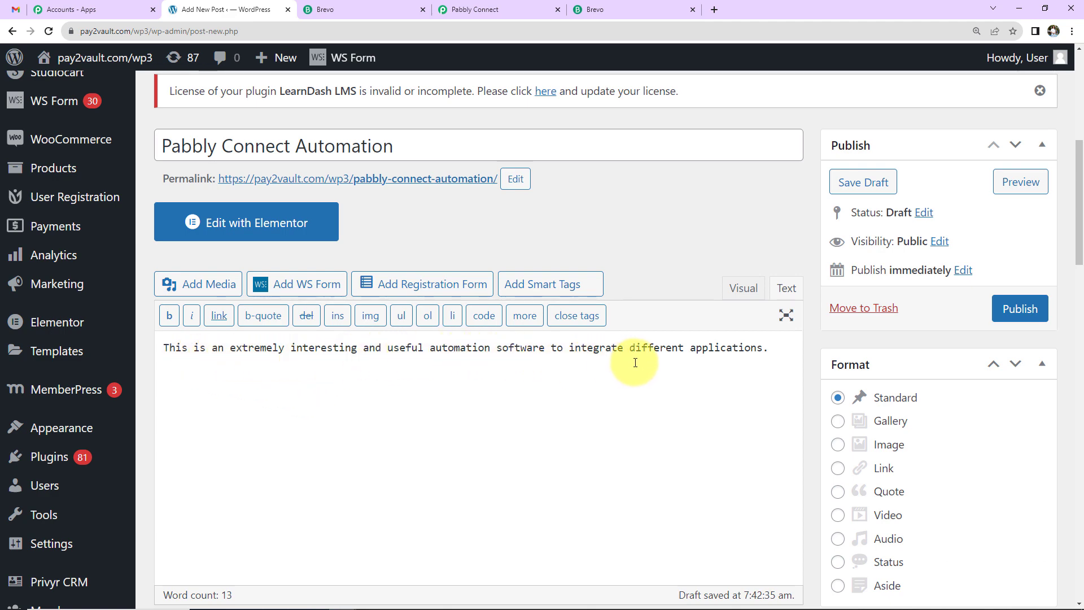
# Assign the post the Email Marketing category and the New Post tag
pyautogui.scroll(-7, 689, 374)
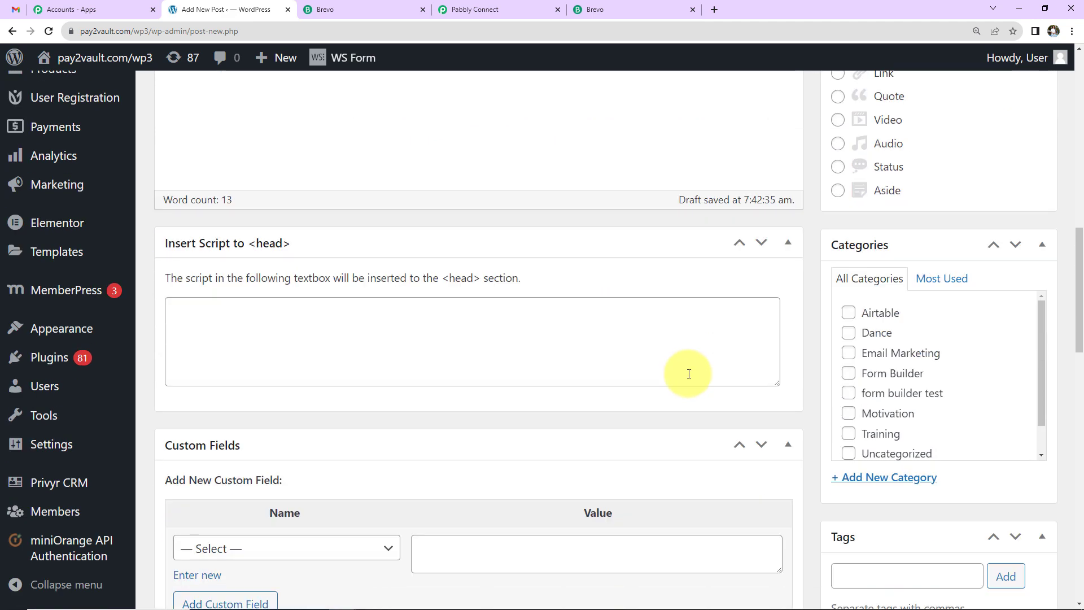
pyautogui.scroll(-15, 689, 374)
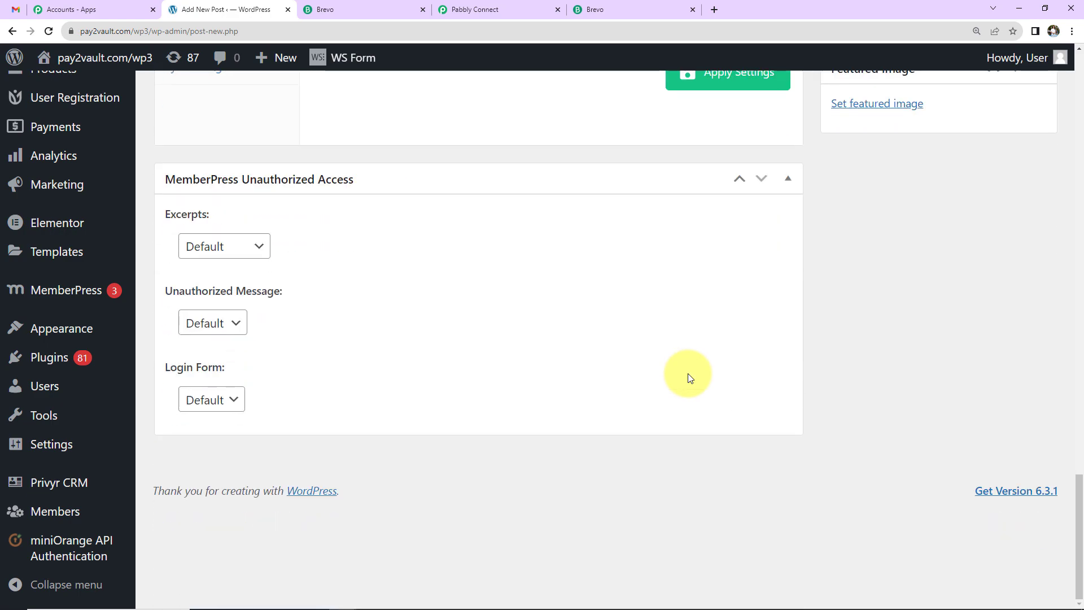
pyautogui.scroll(20, 689, 376)
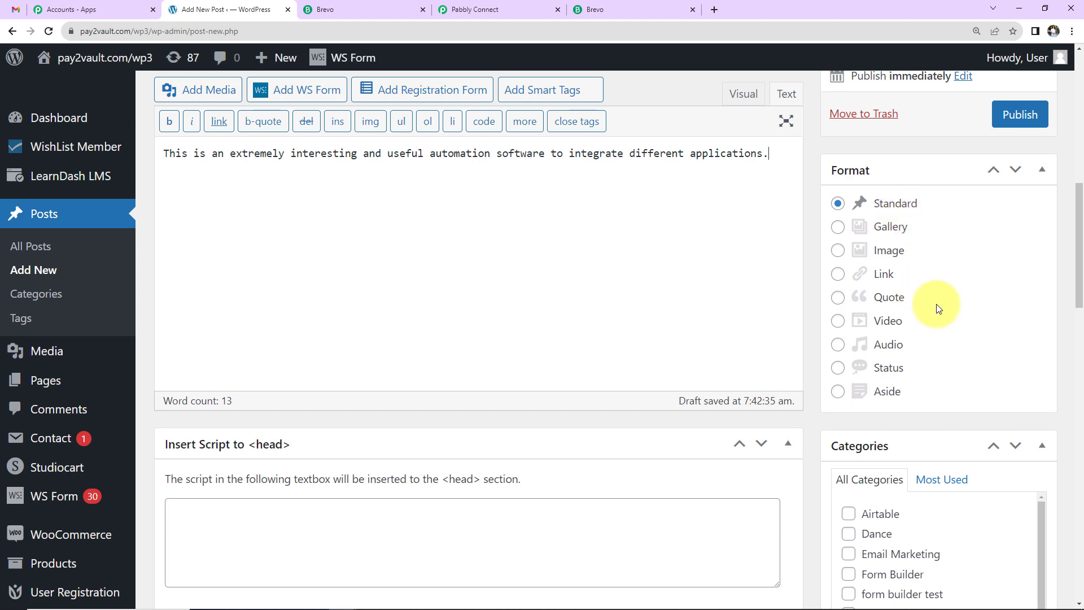
pyautogui.scroll(-2, 938, 307)
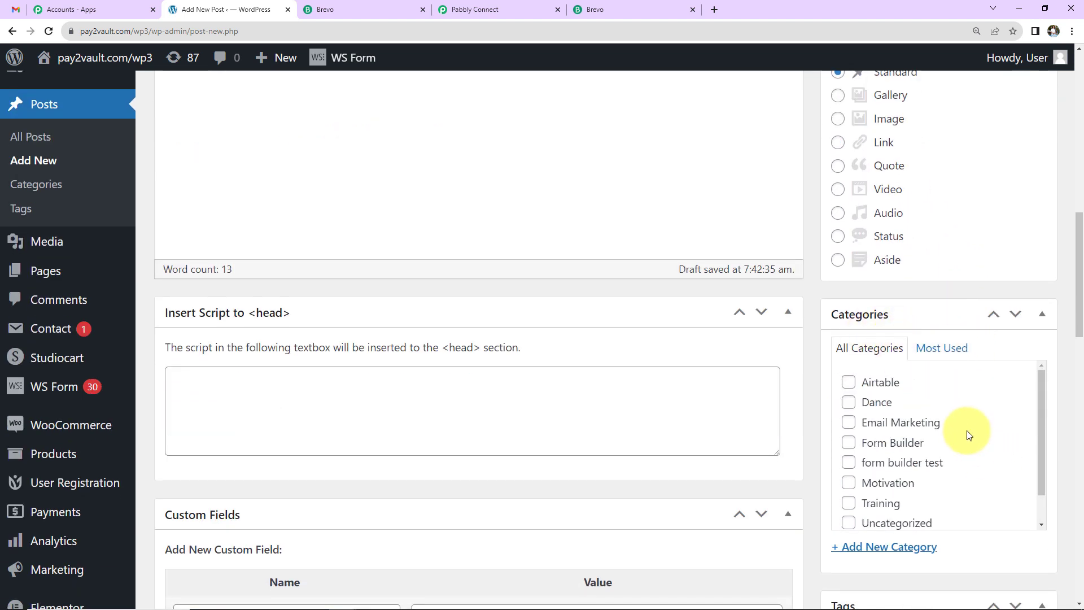
pyautogui.scroll(-1, 966, 430)
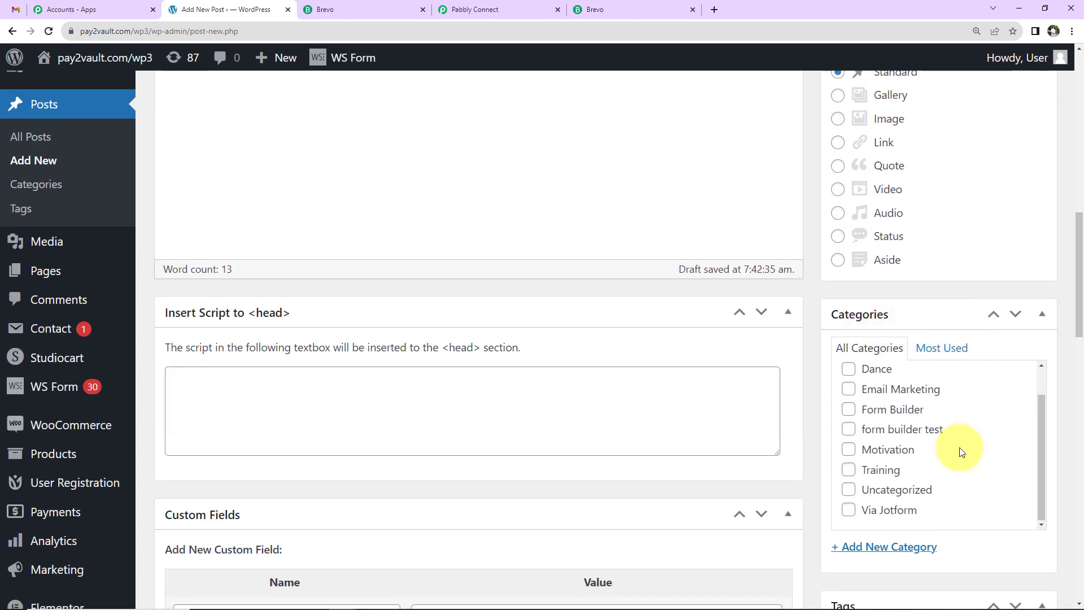
pyautogui.click(853, 389)
pyautogui.scroll(-4, 954, 474)
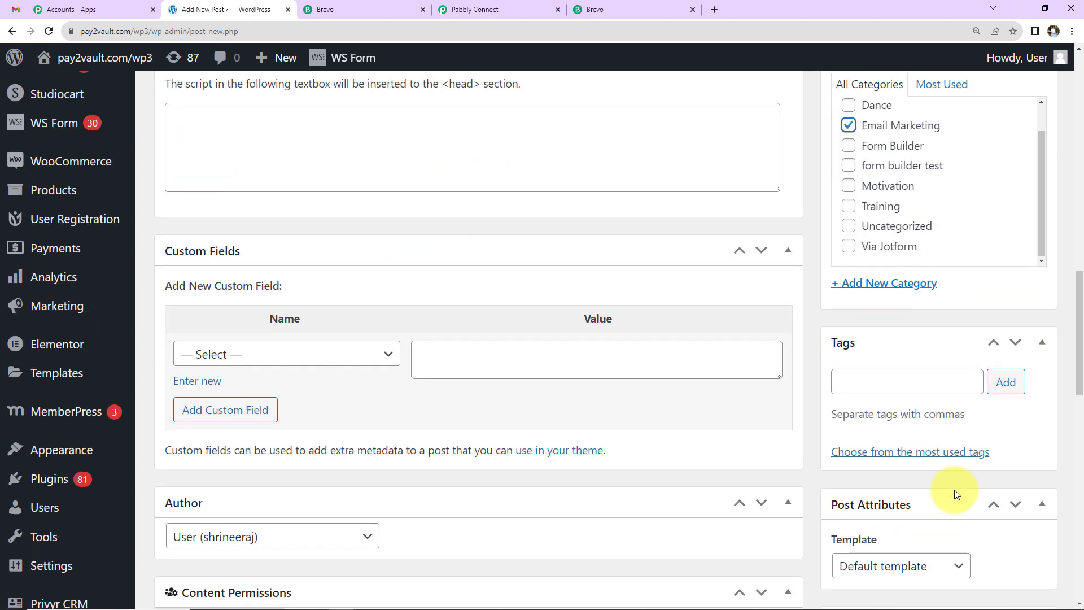
pyautogui.click(901, 378)
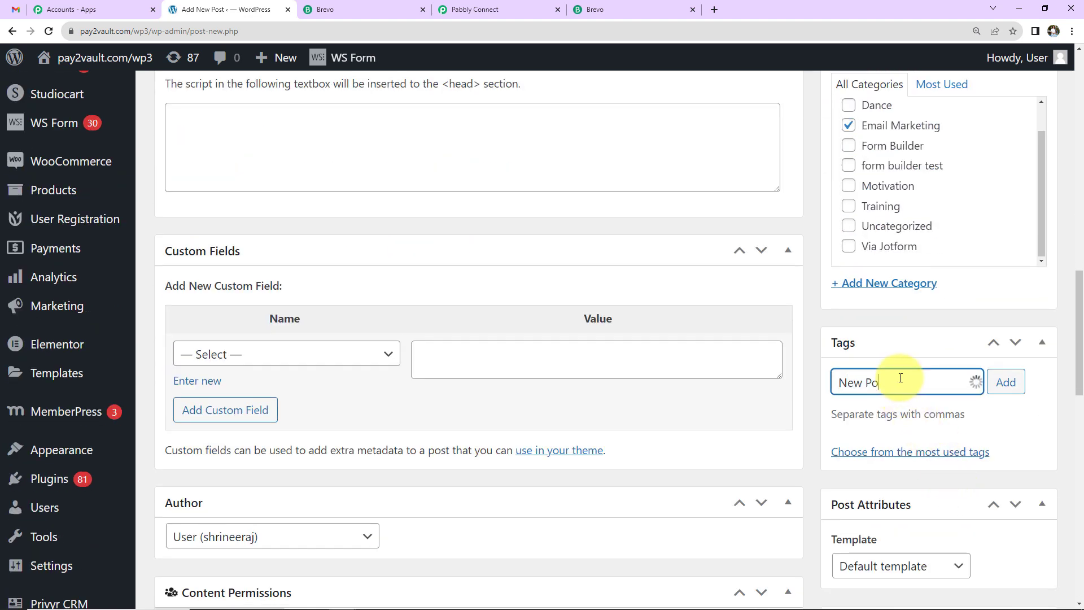
pyautogui.click(1011, 382)
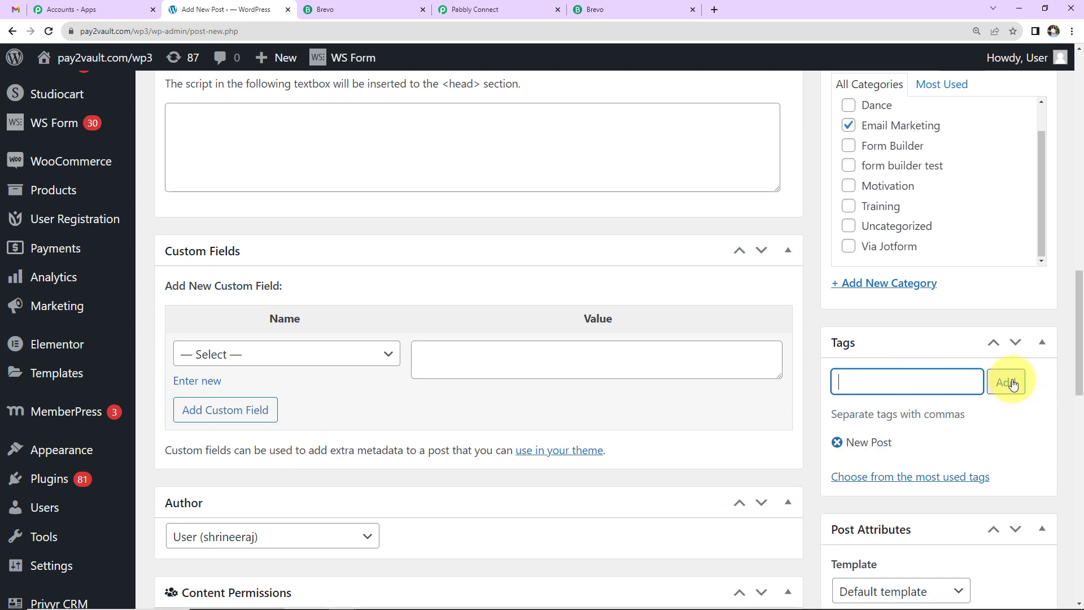
# Apply the WishList Member access settings and publish the post
pyautogui.scroll(-2, 1046, 466)
pyautogui.scroll(-6, 1045, 466)
pyautogui.click(775, 470)
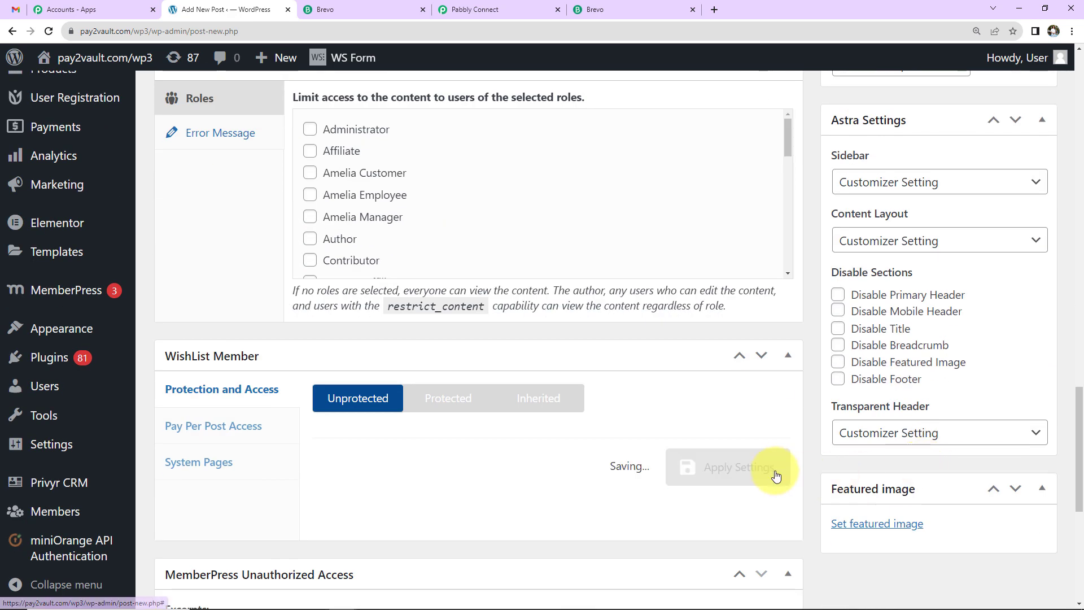
pyautogui.scroll(20, 777, 533)
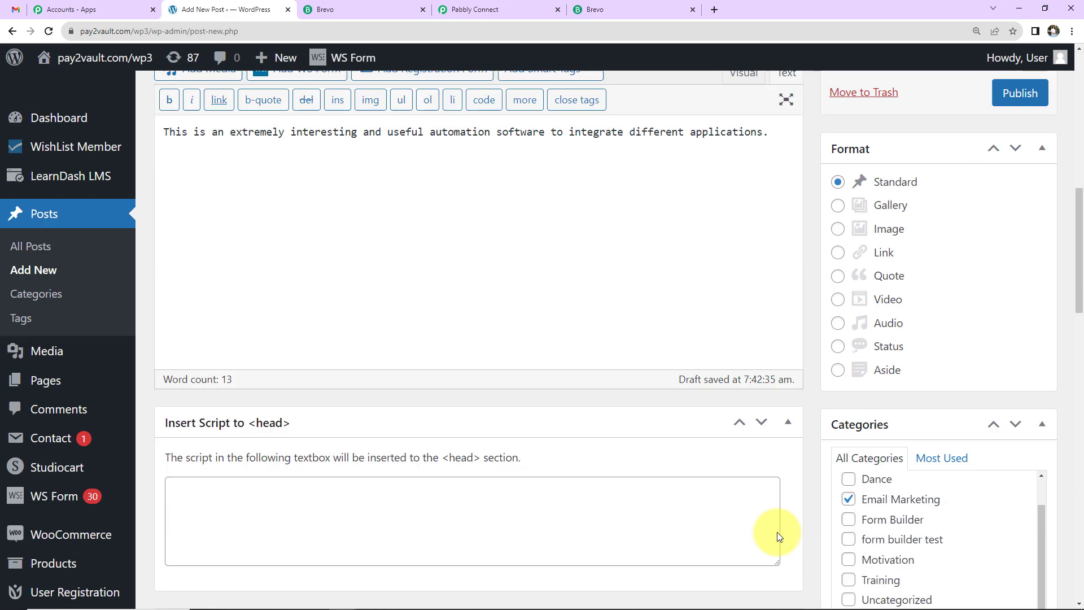
pyautogui.scroll(-4, 870, 487)
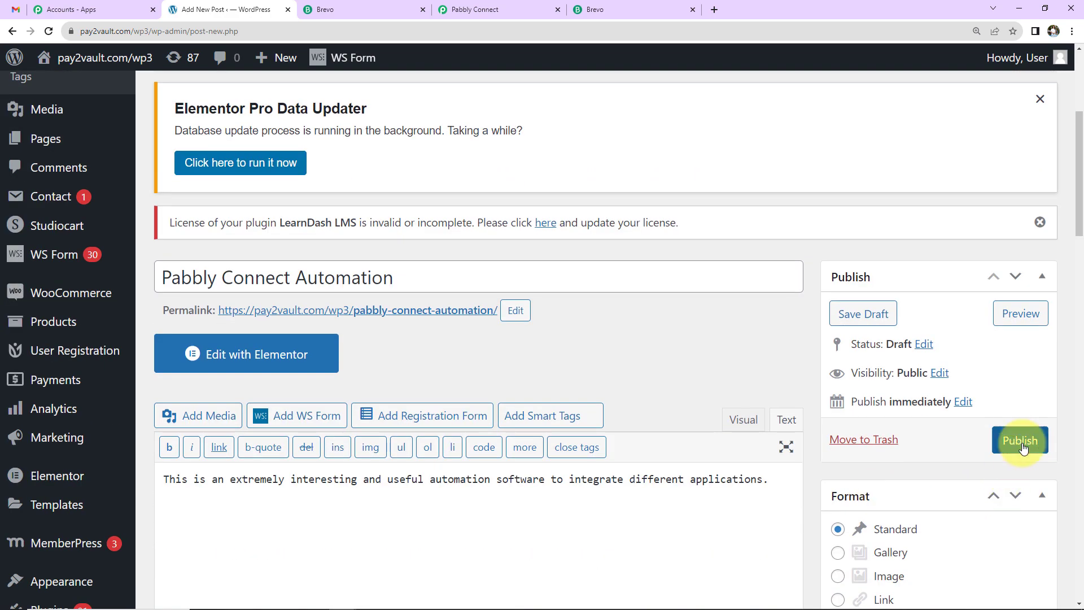
pyautogui.click(1019, 440)
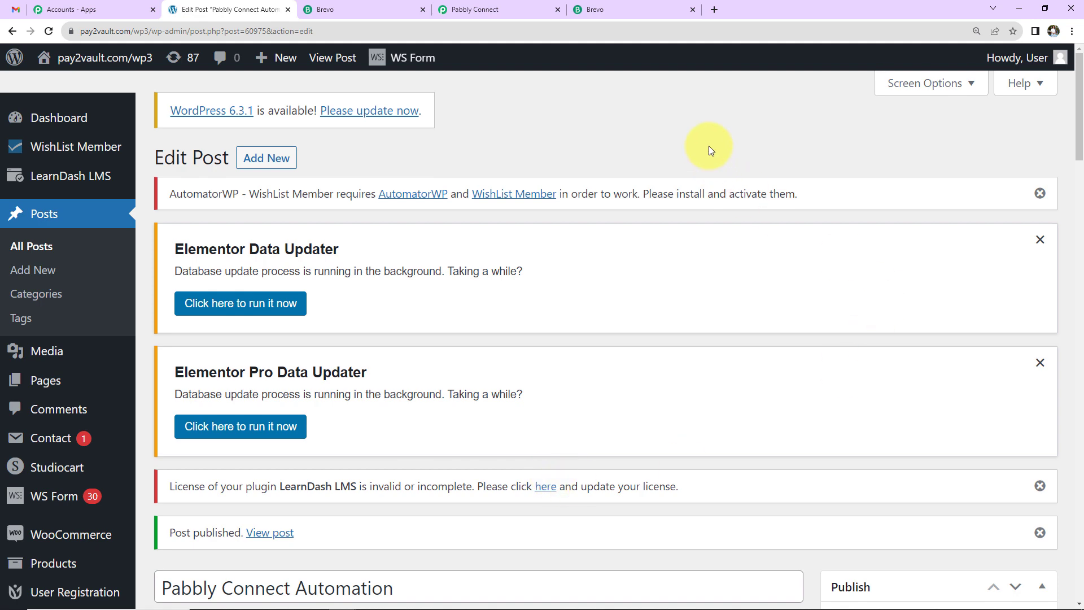
# Reload Brevo's campaigns to confirm 'Pabbly Connect Automation' is scheduled for Sep 15, 2023 1:22 PM, then return to Pabbly Connect
pyautogui.click(366, 11)
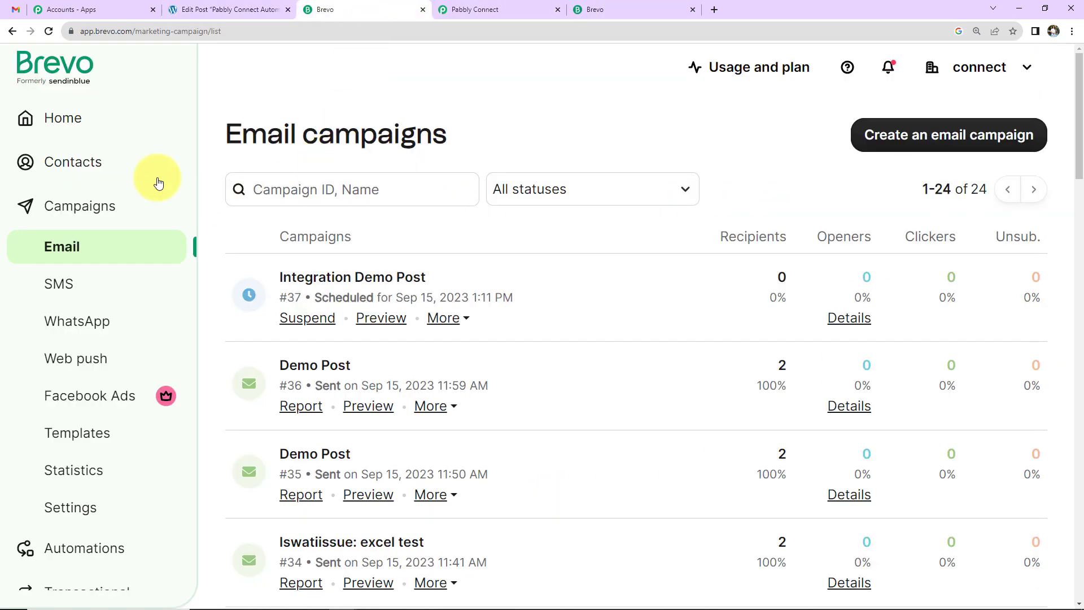
pyautogui.click(48, 31)
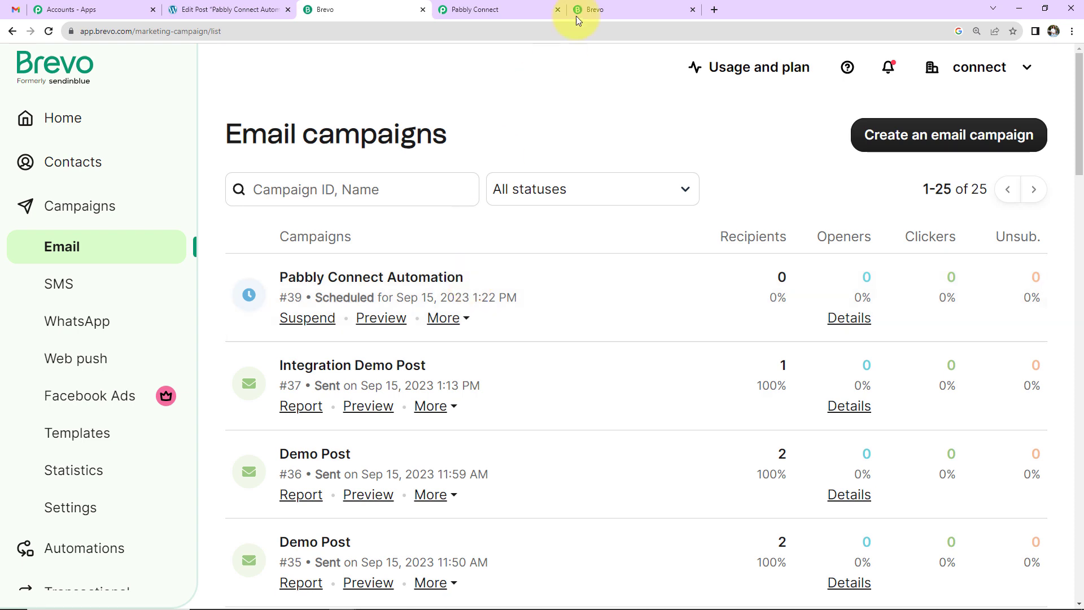
pyautogui.click(499, 12)
pyautogui.scroll(20, 520, 358)
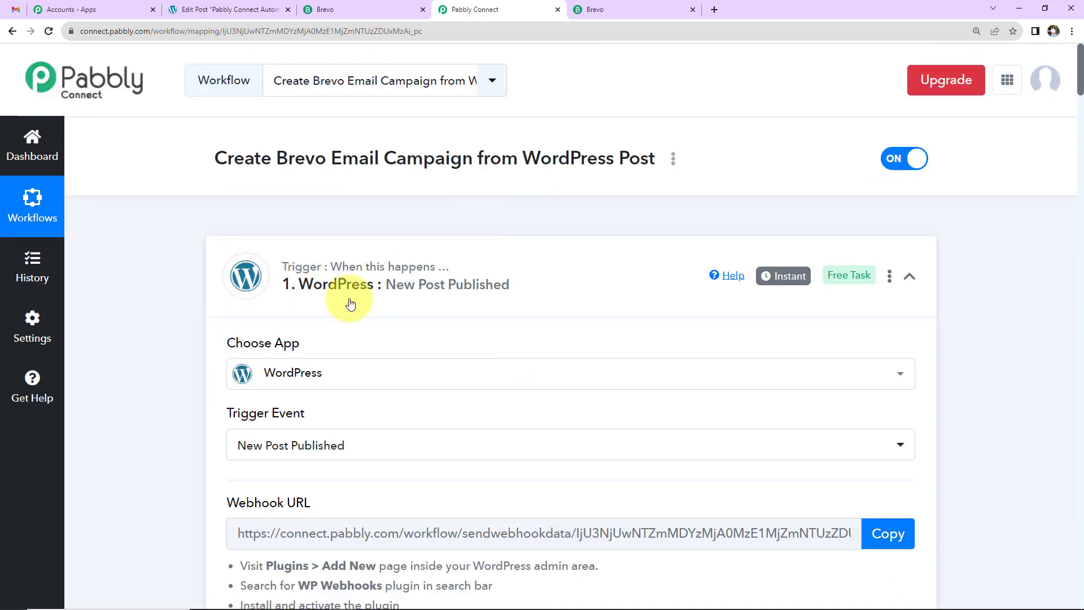
# Collapse the WordPress trigger and Brevo campaign steps, then open and dismiss the workflow's options menu
pyautogui.click(909, 276)
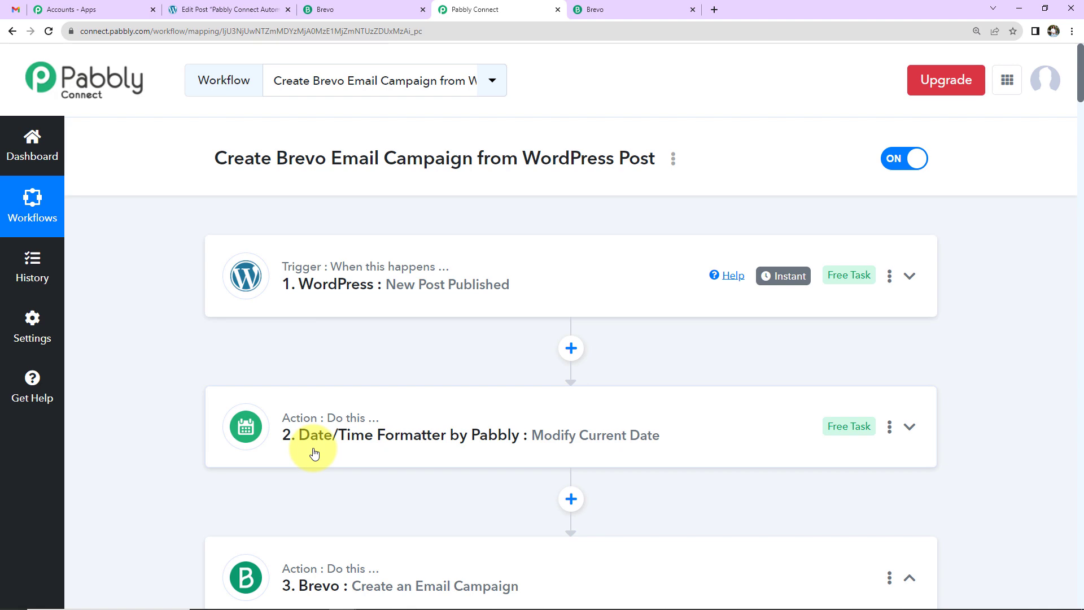
pyautogui.scroll(-2, 914, 434)
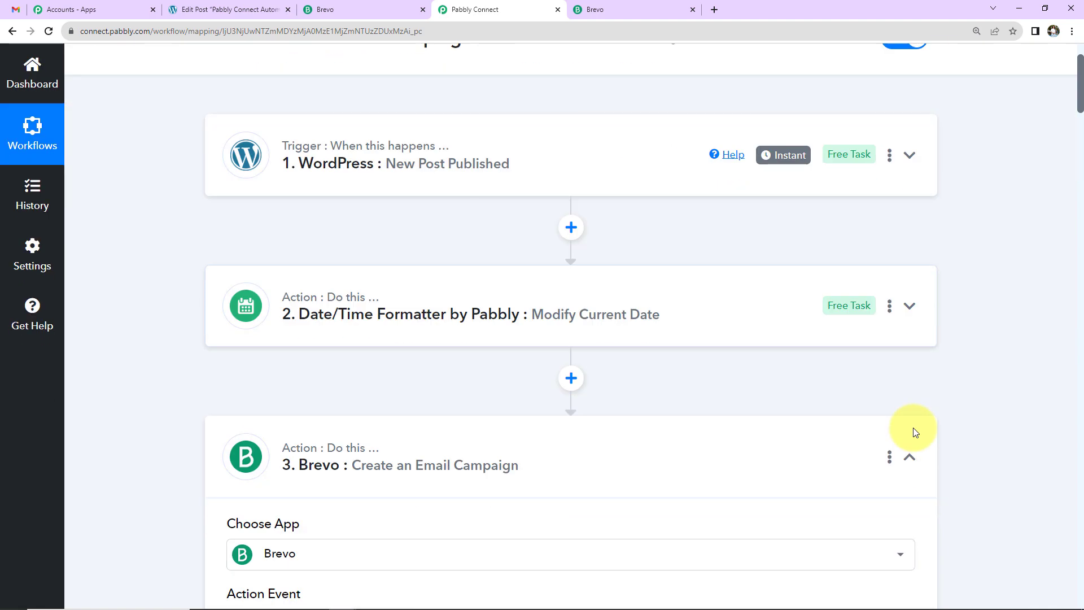
pyautogui.click(908, 449)
pyautogui.scroll(-2, 906, 446)
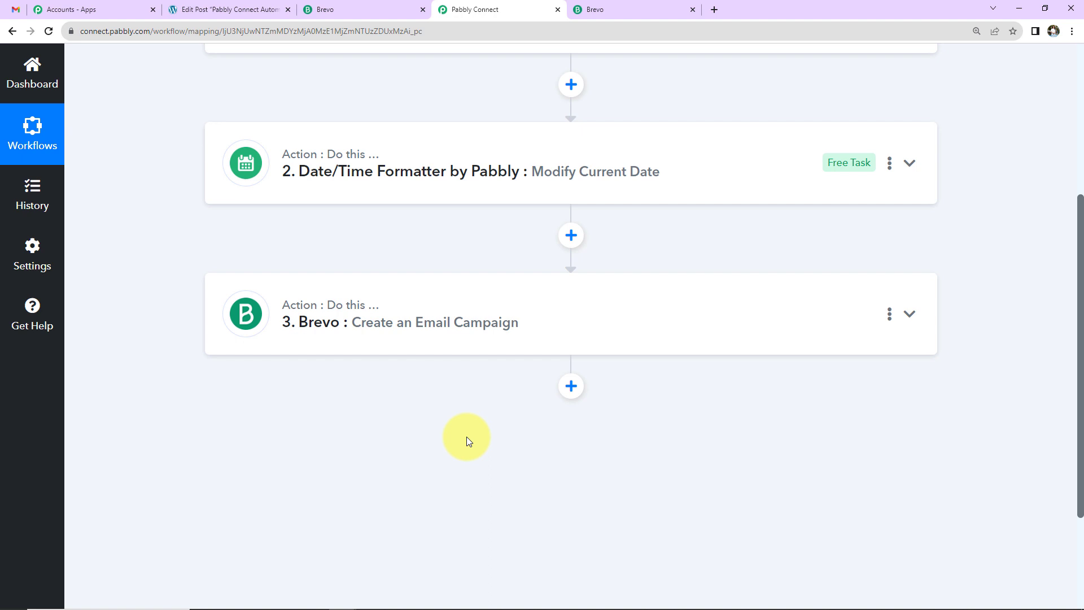
pyautogui.scroll(5, 466, 436)
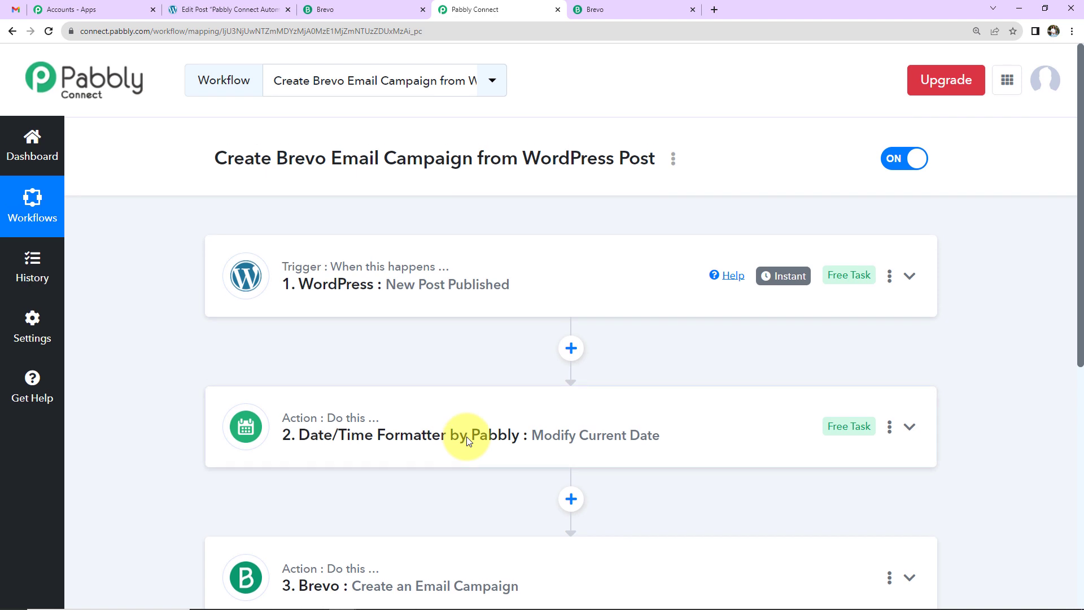
pyautogui.click(673, 160)
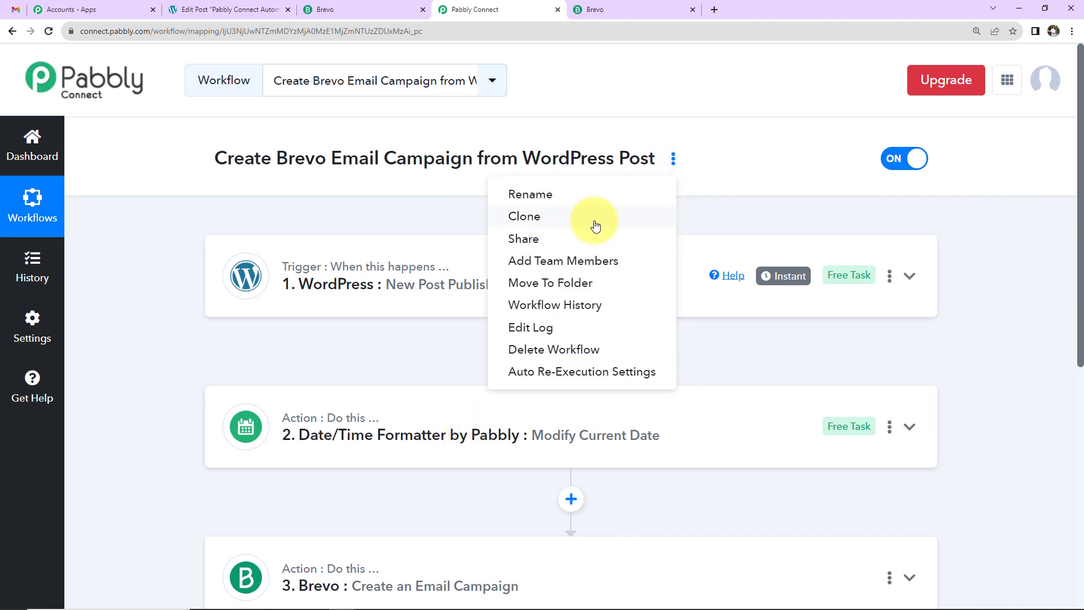
pyautogui.click(982, 243)
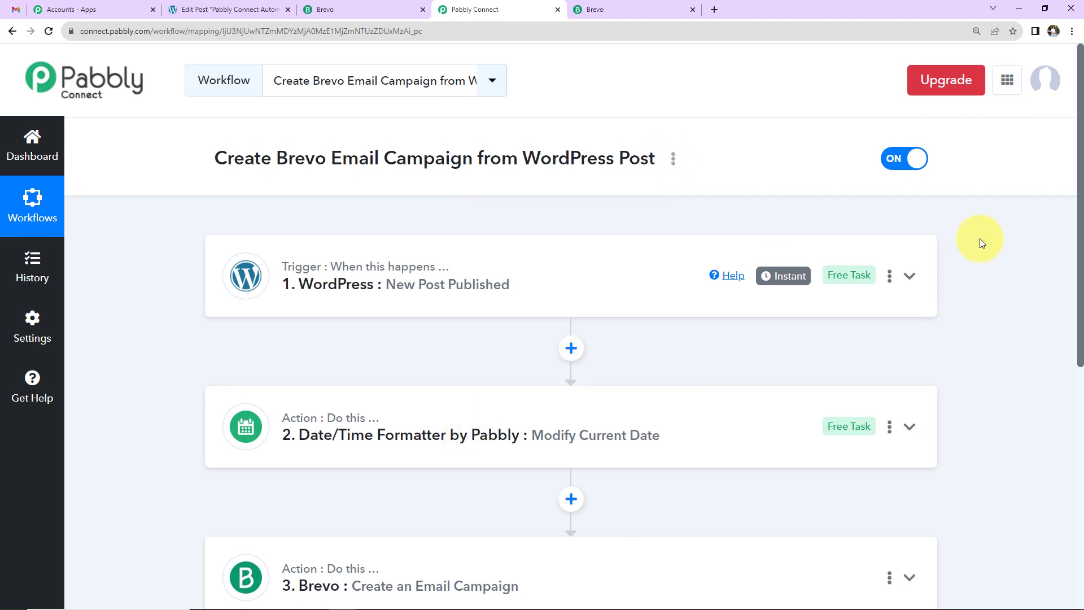